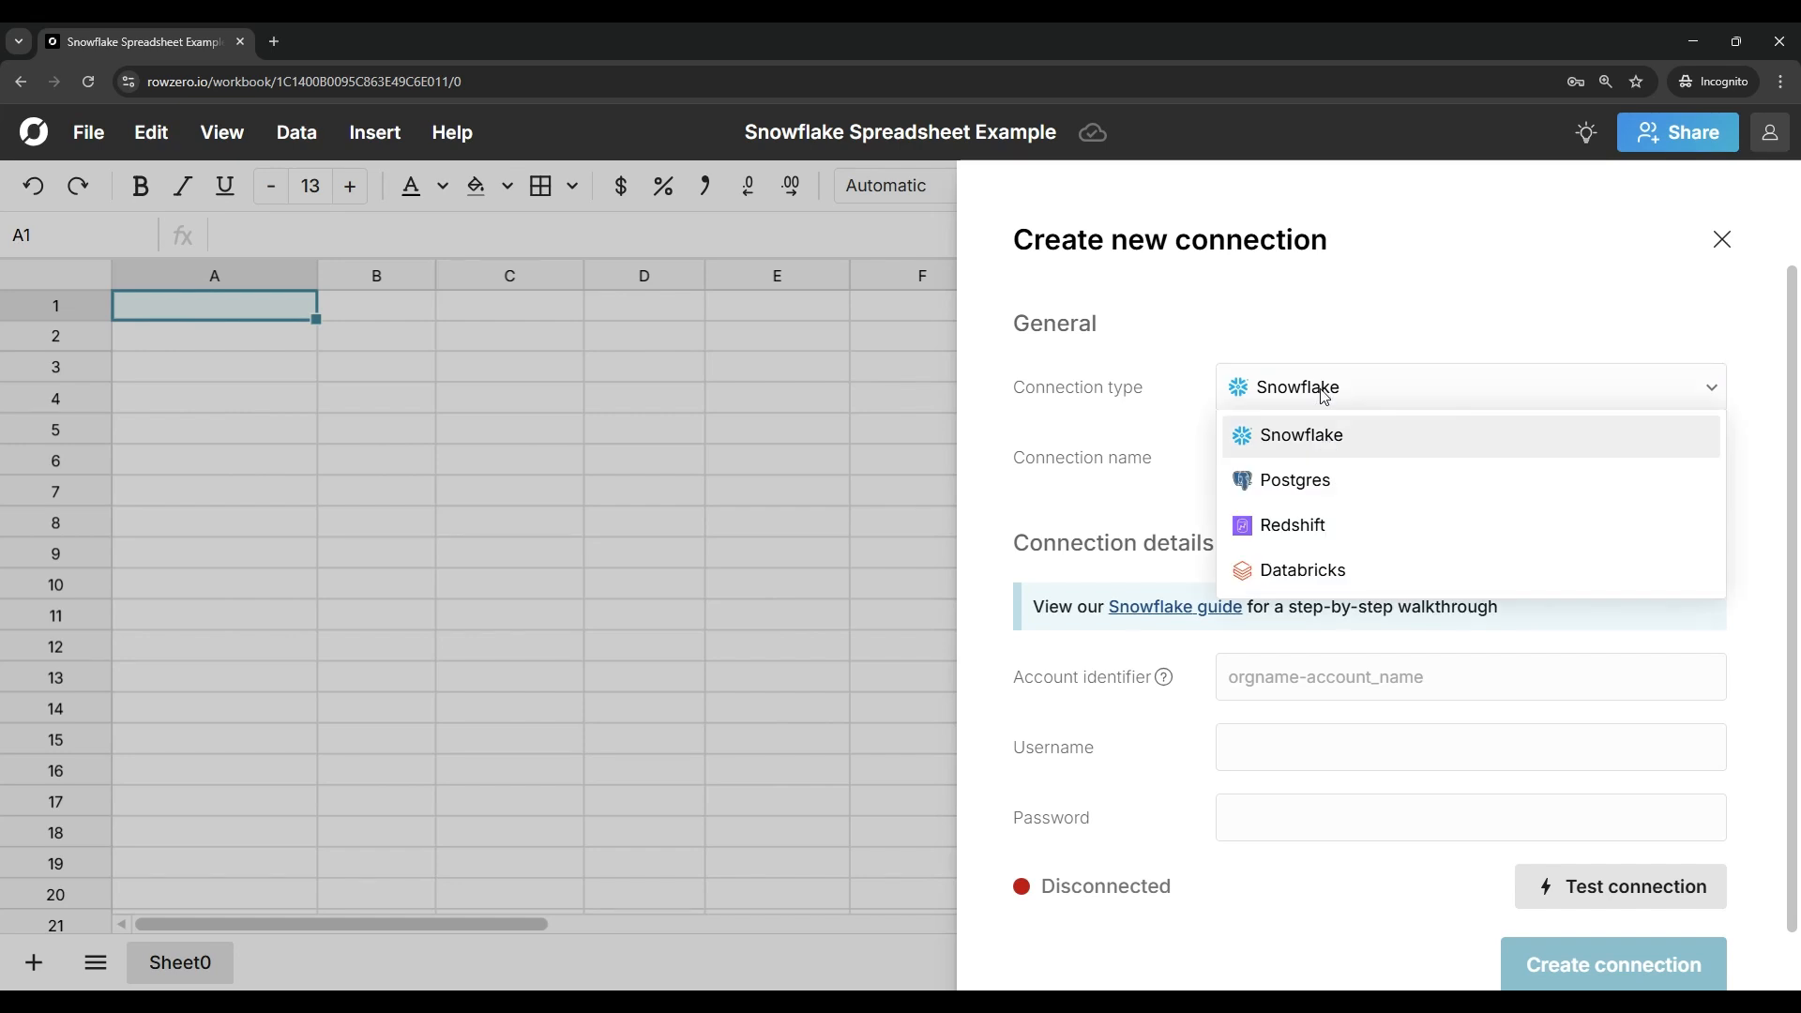
Step: Choose Snowflake as the connection type, and paste the account identifier into the connection details
click(1310, 402)
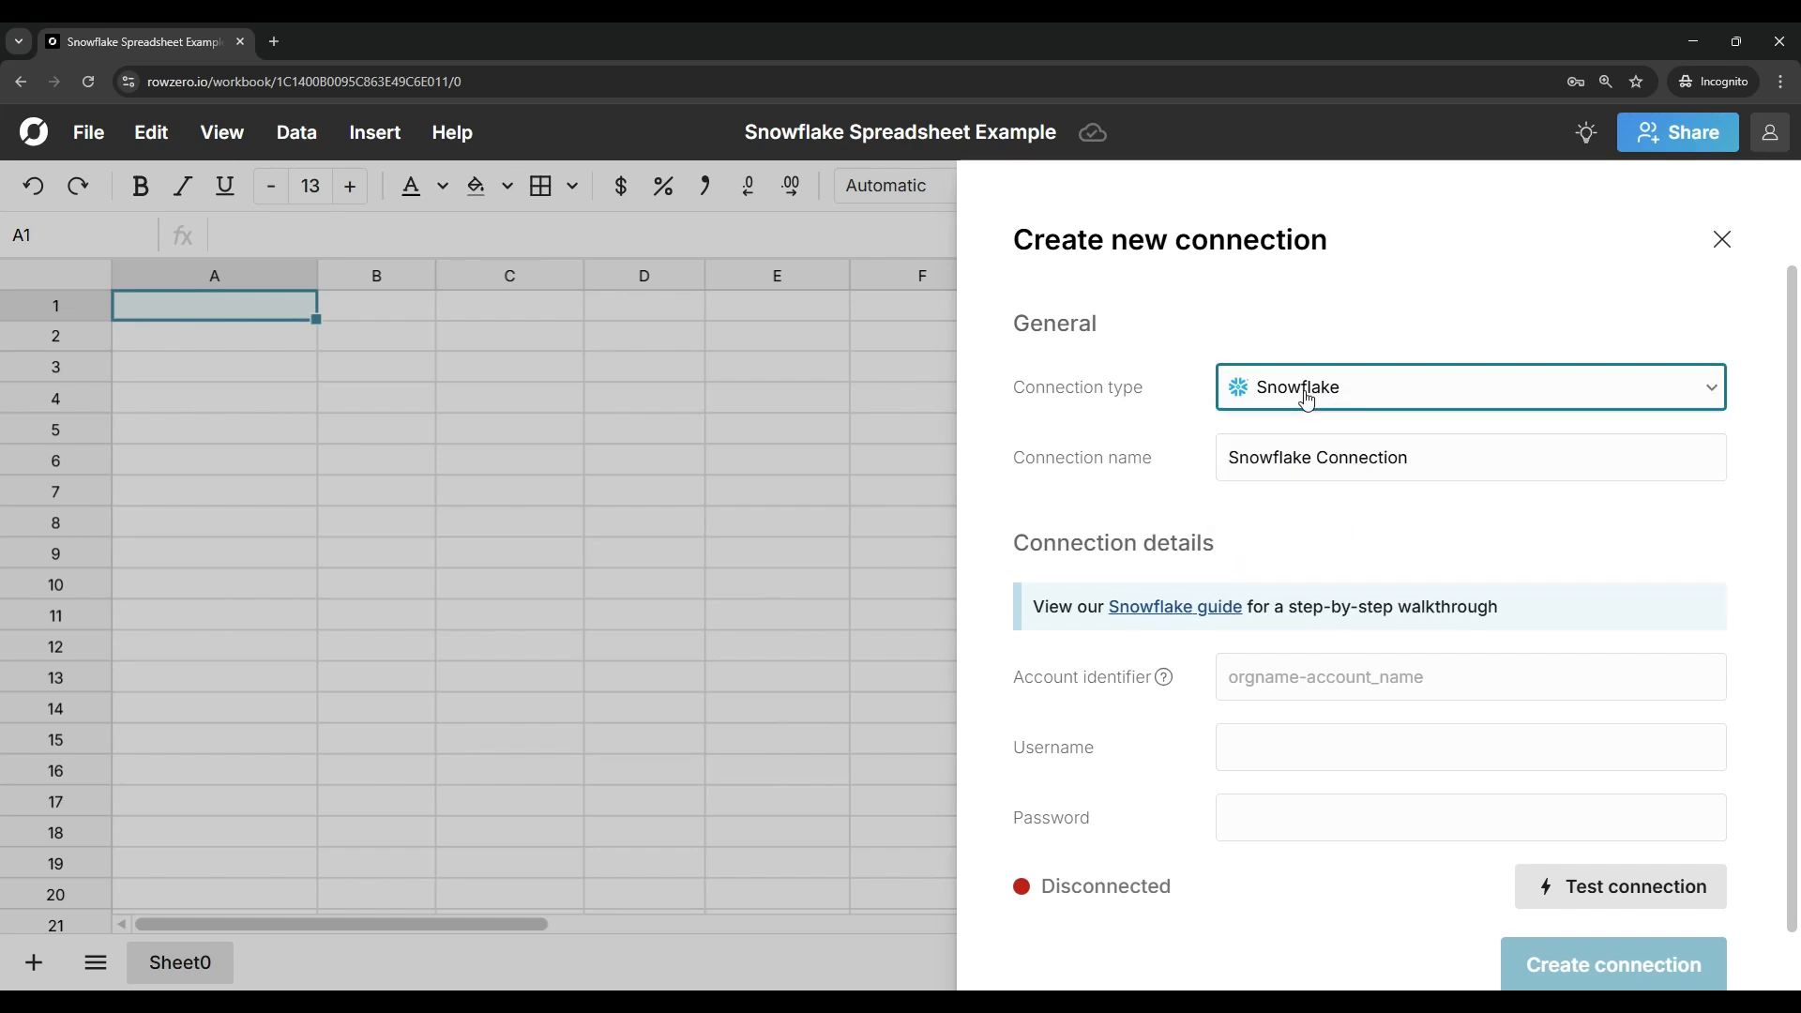
scroll(1254, 591, down, 1)
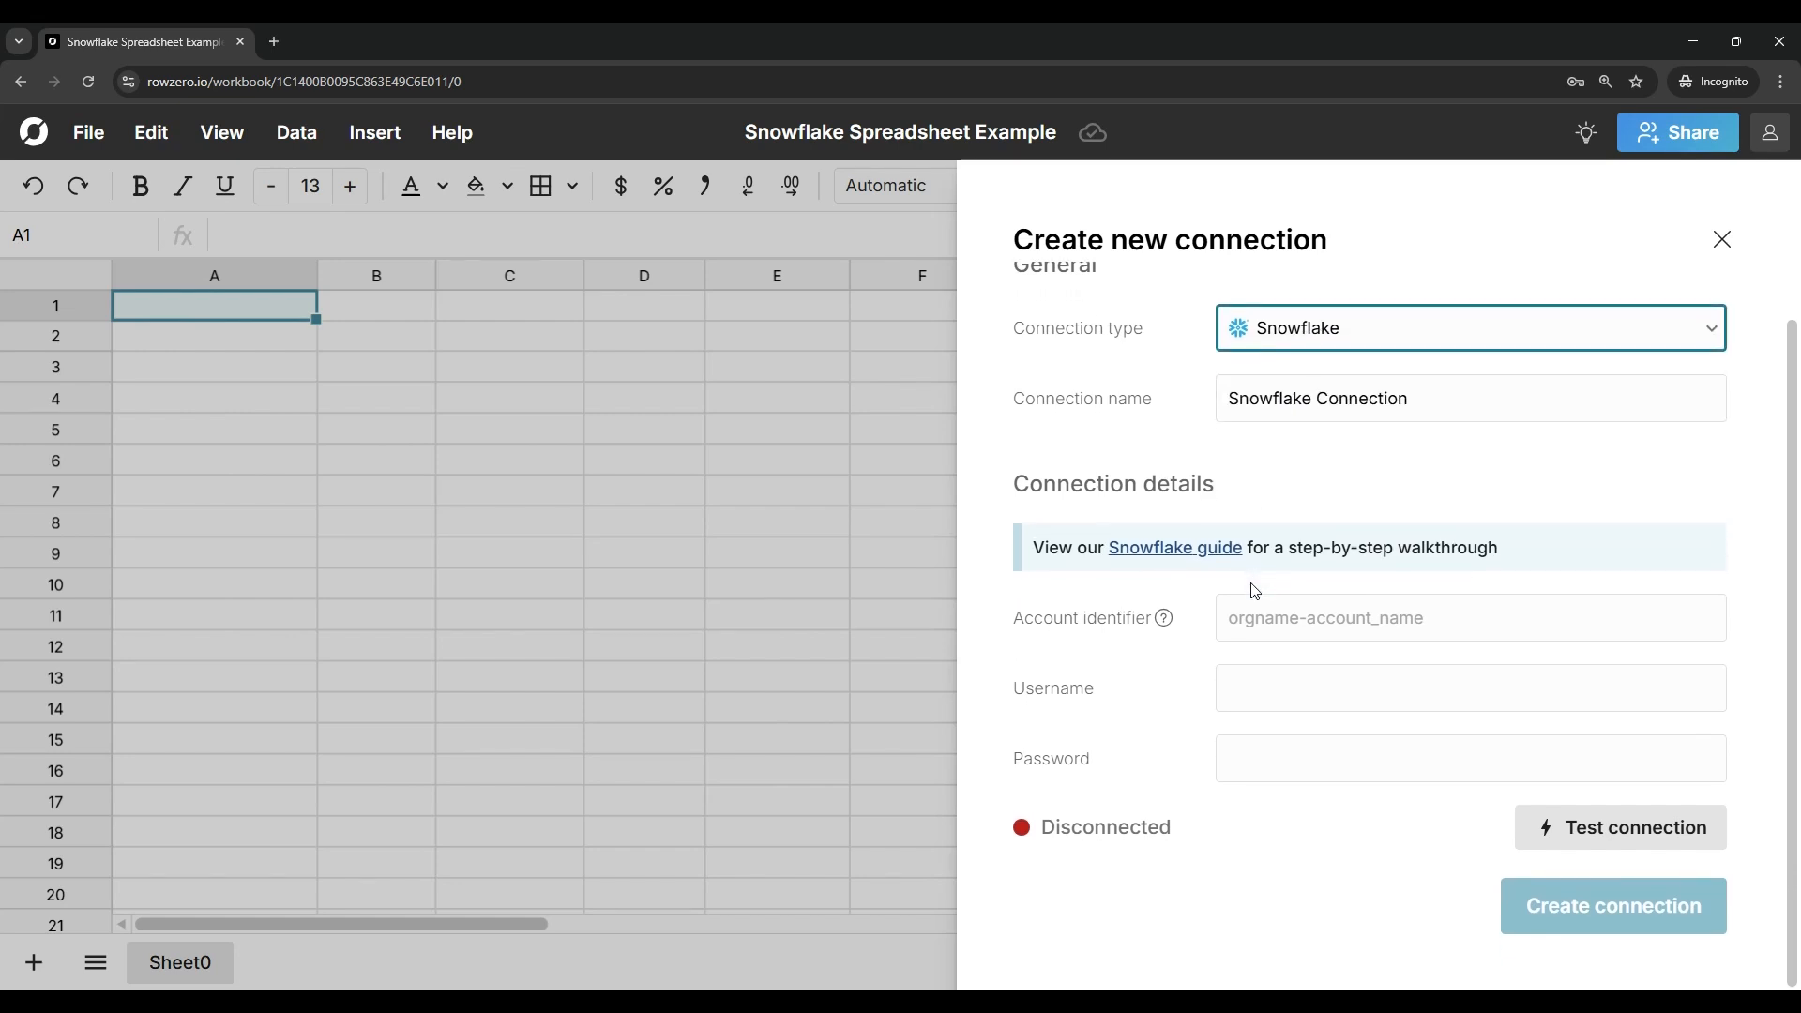
mouse_move(1163, 624)
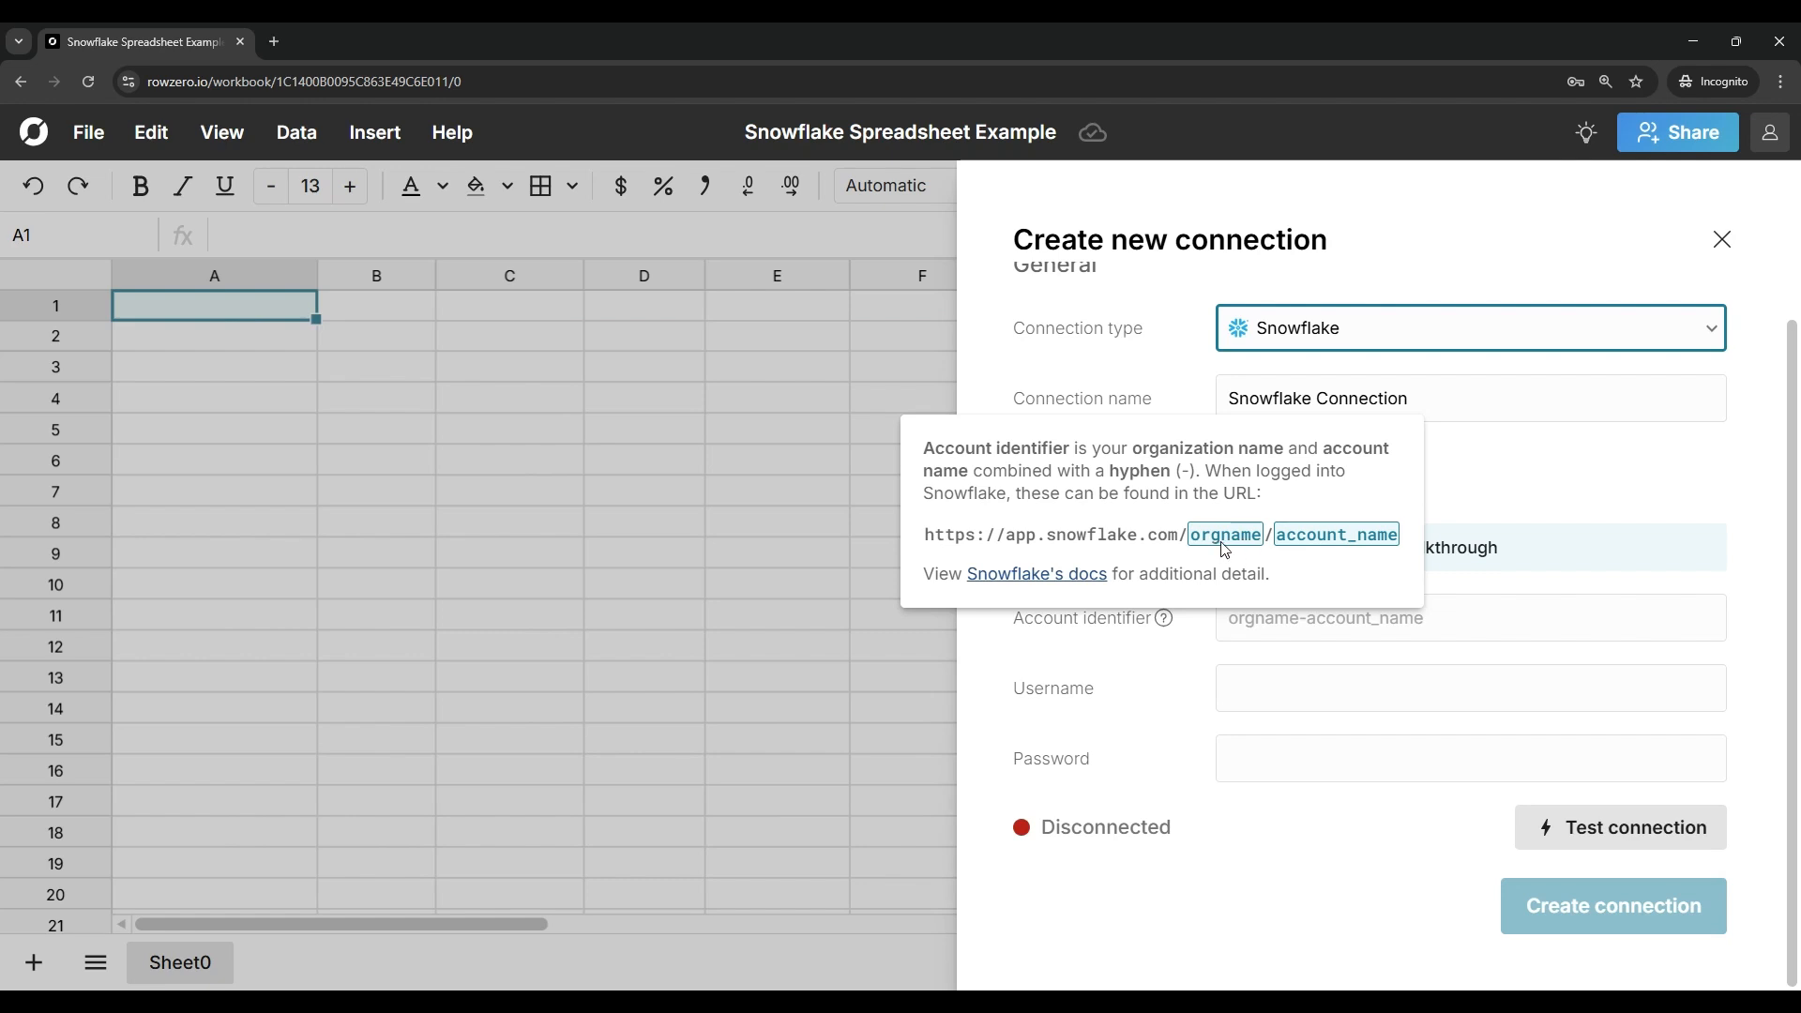
click(1433, 615)
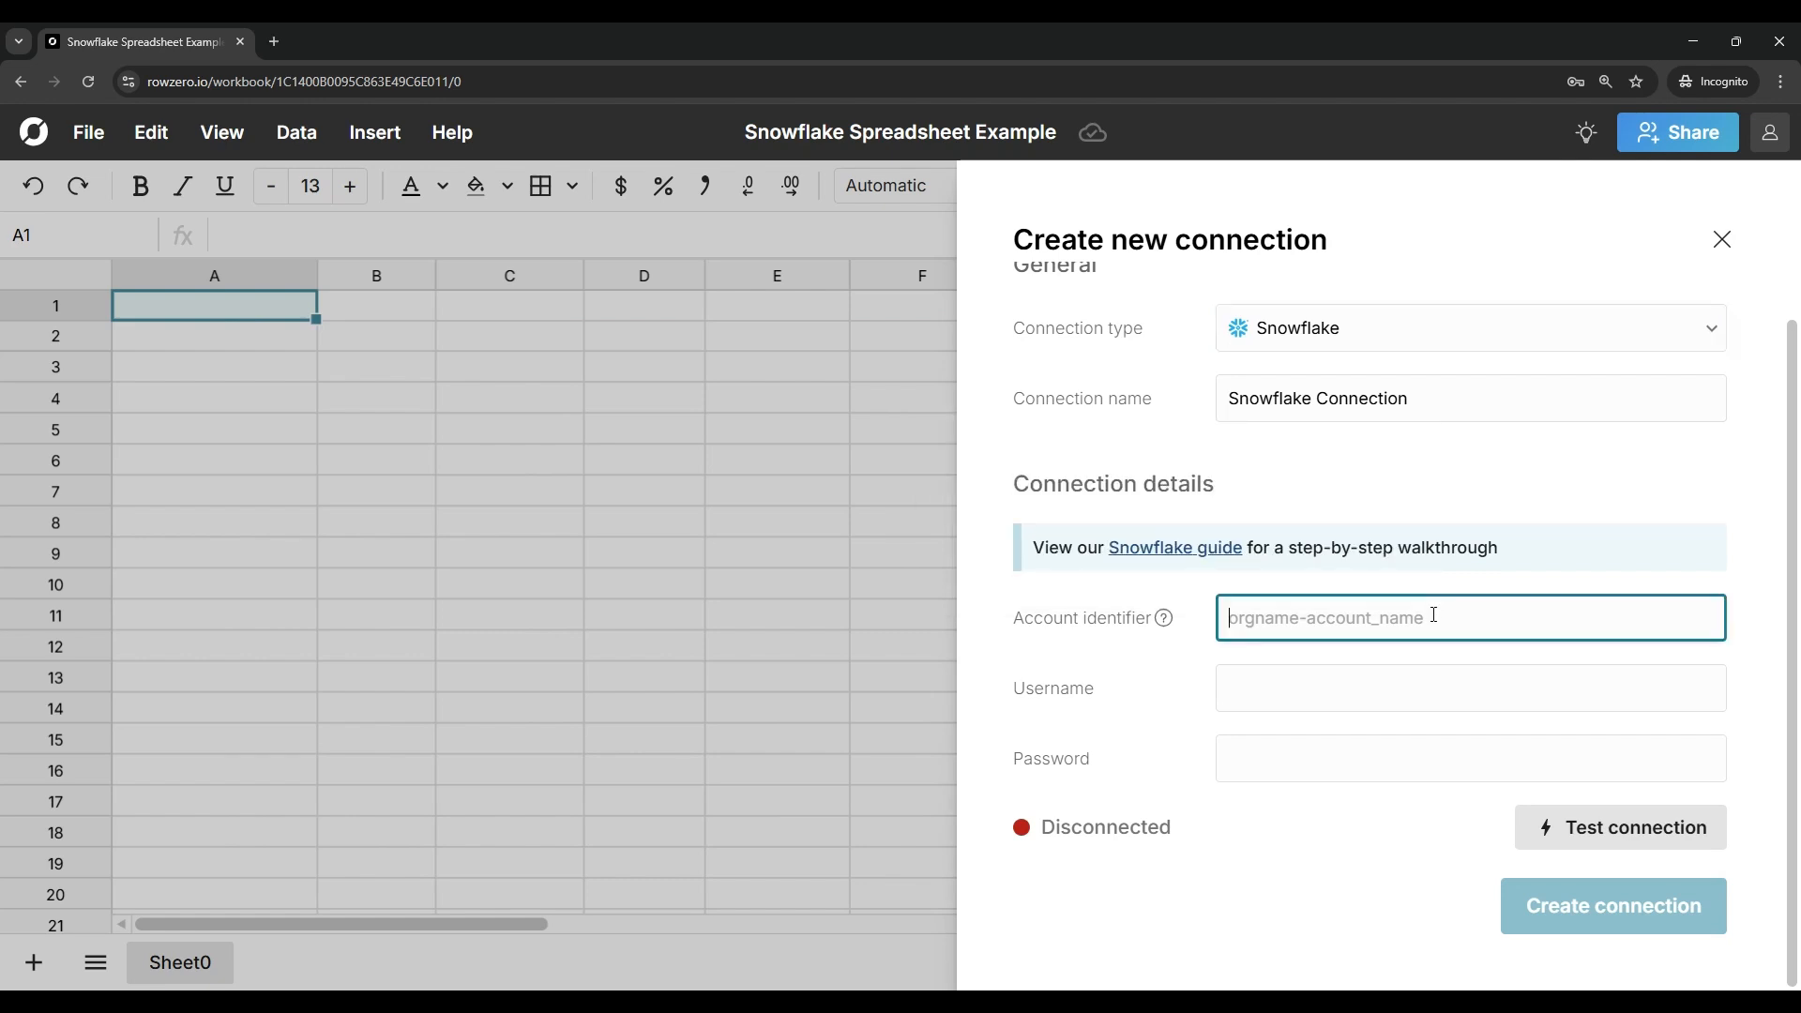
text(rowzero-cz18534)
Step: Enter the Snowflake username and account password, and test the connection
click(1370, 704)
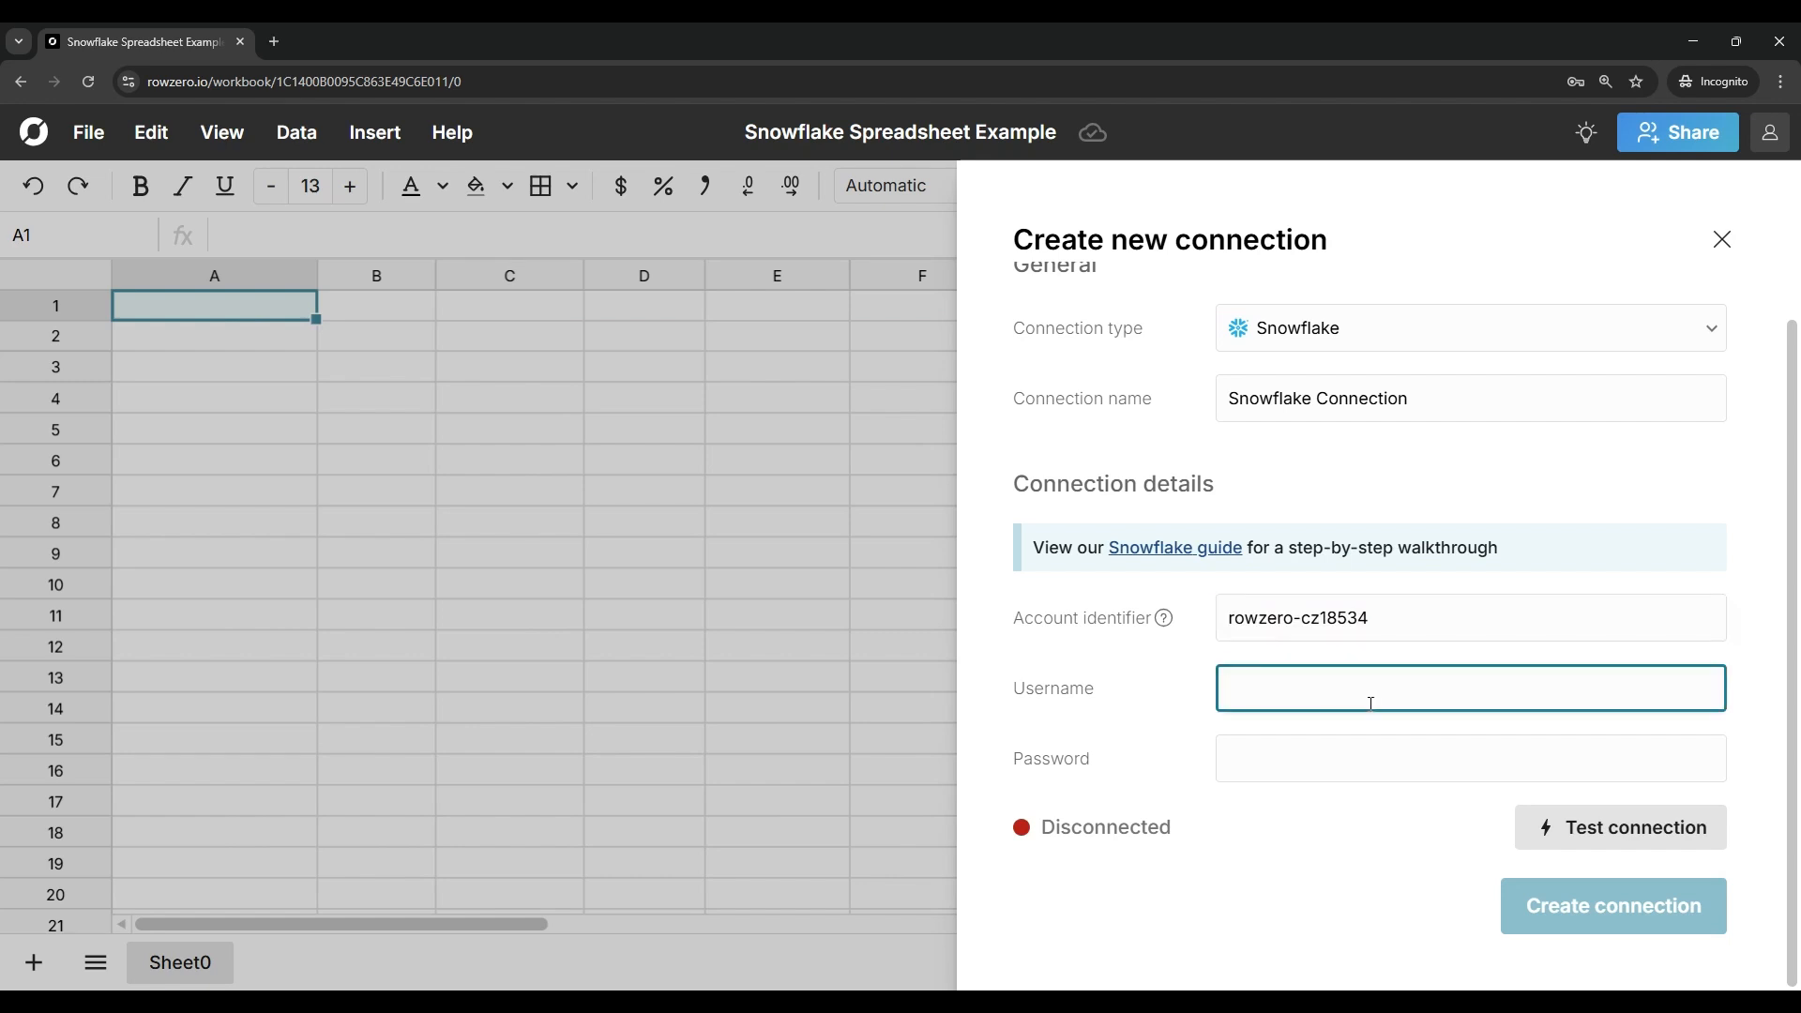
click(1298, 761)
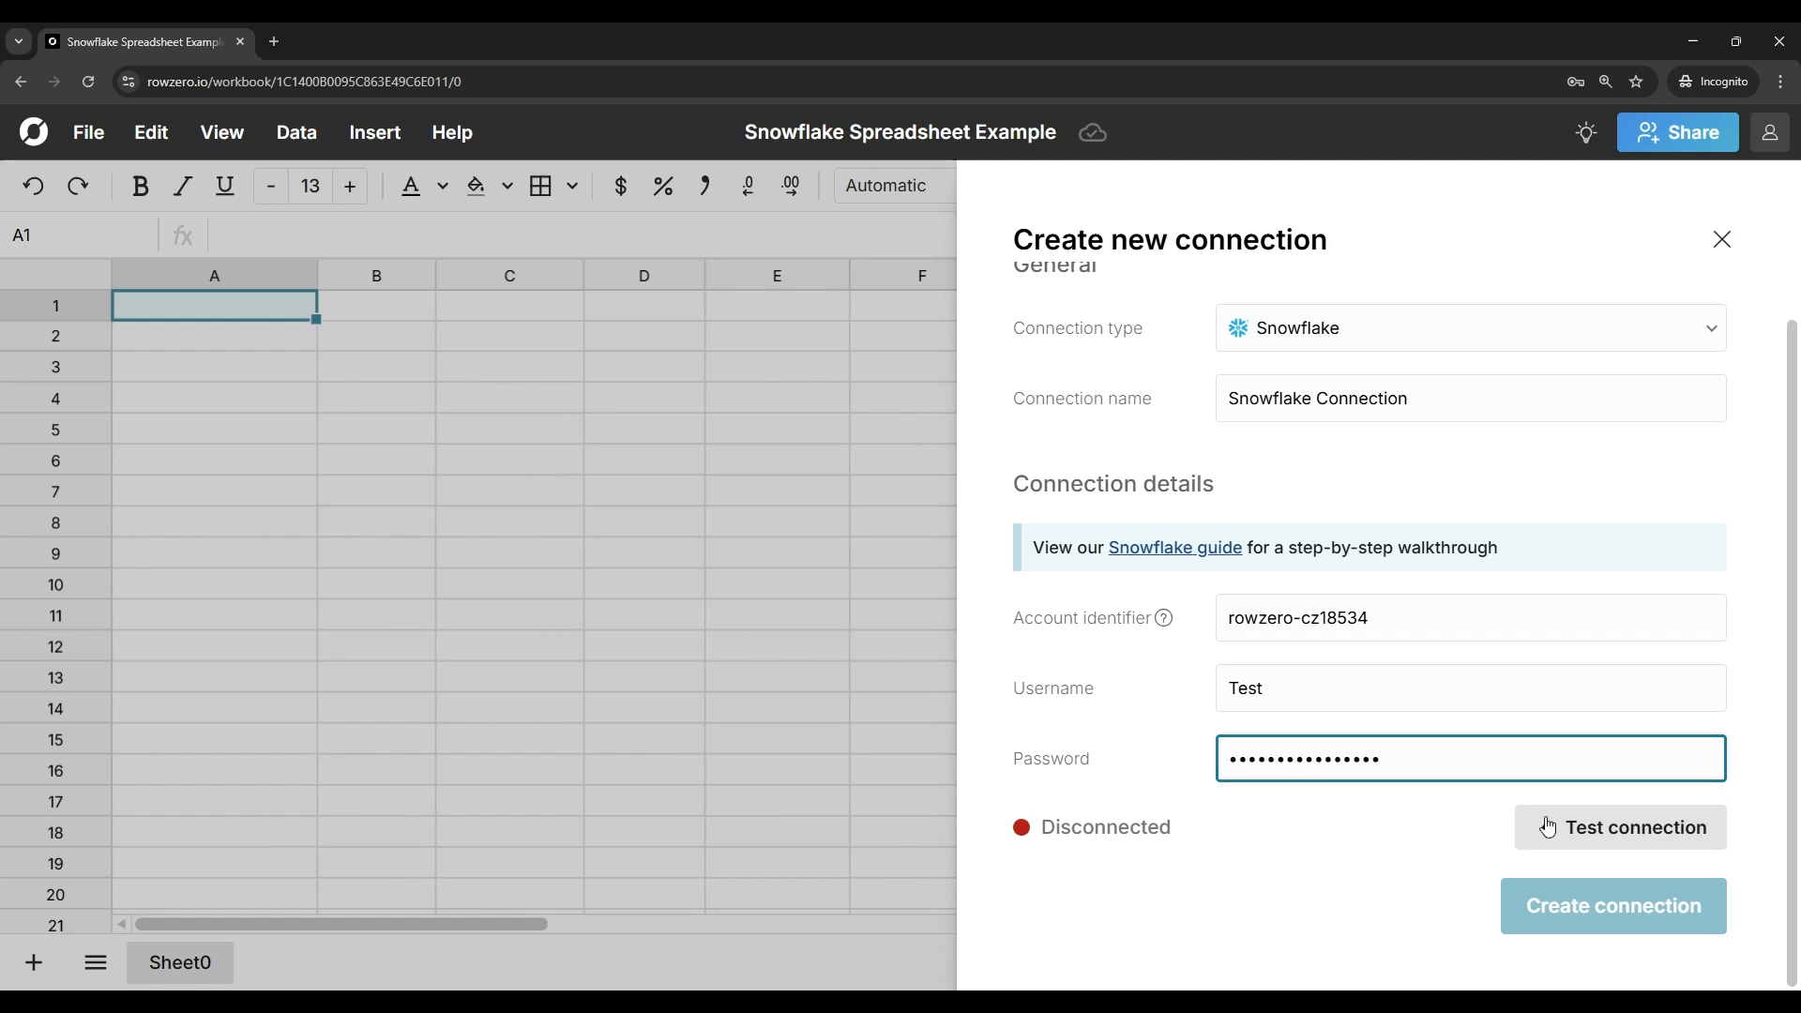
click(1617, 838)
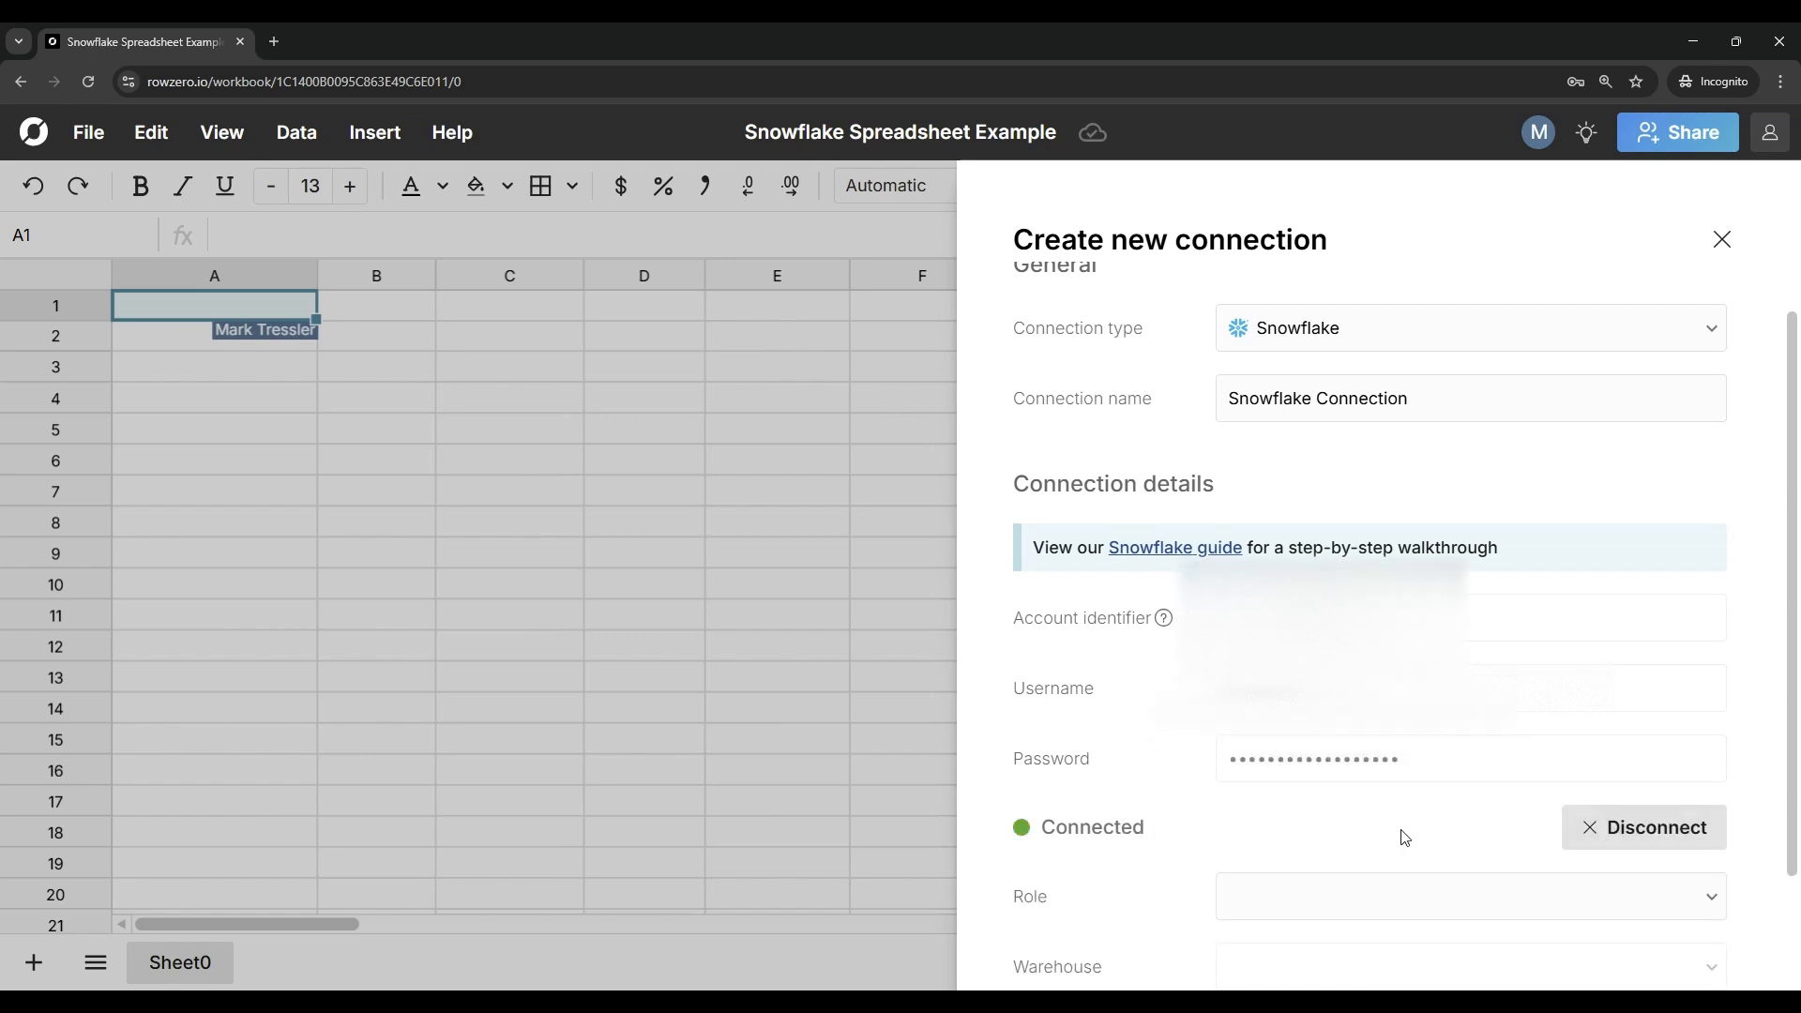
Step: Set the role to DEVELOPER and the warehouse to COMPUTE_WH, and create the Snowflake connection
scroll(1318, 832, down, 2)
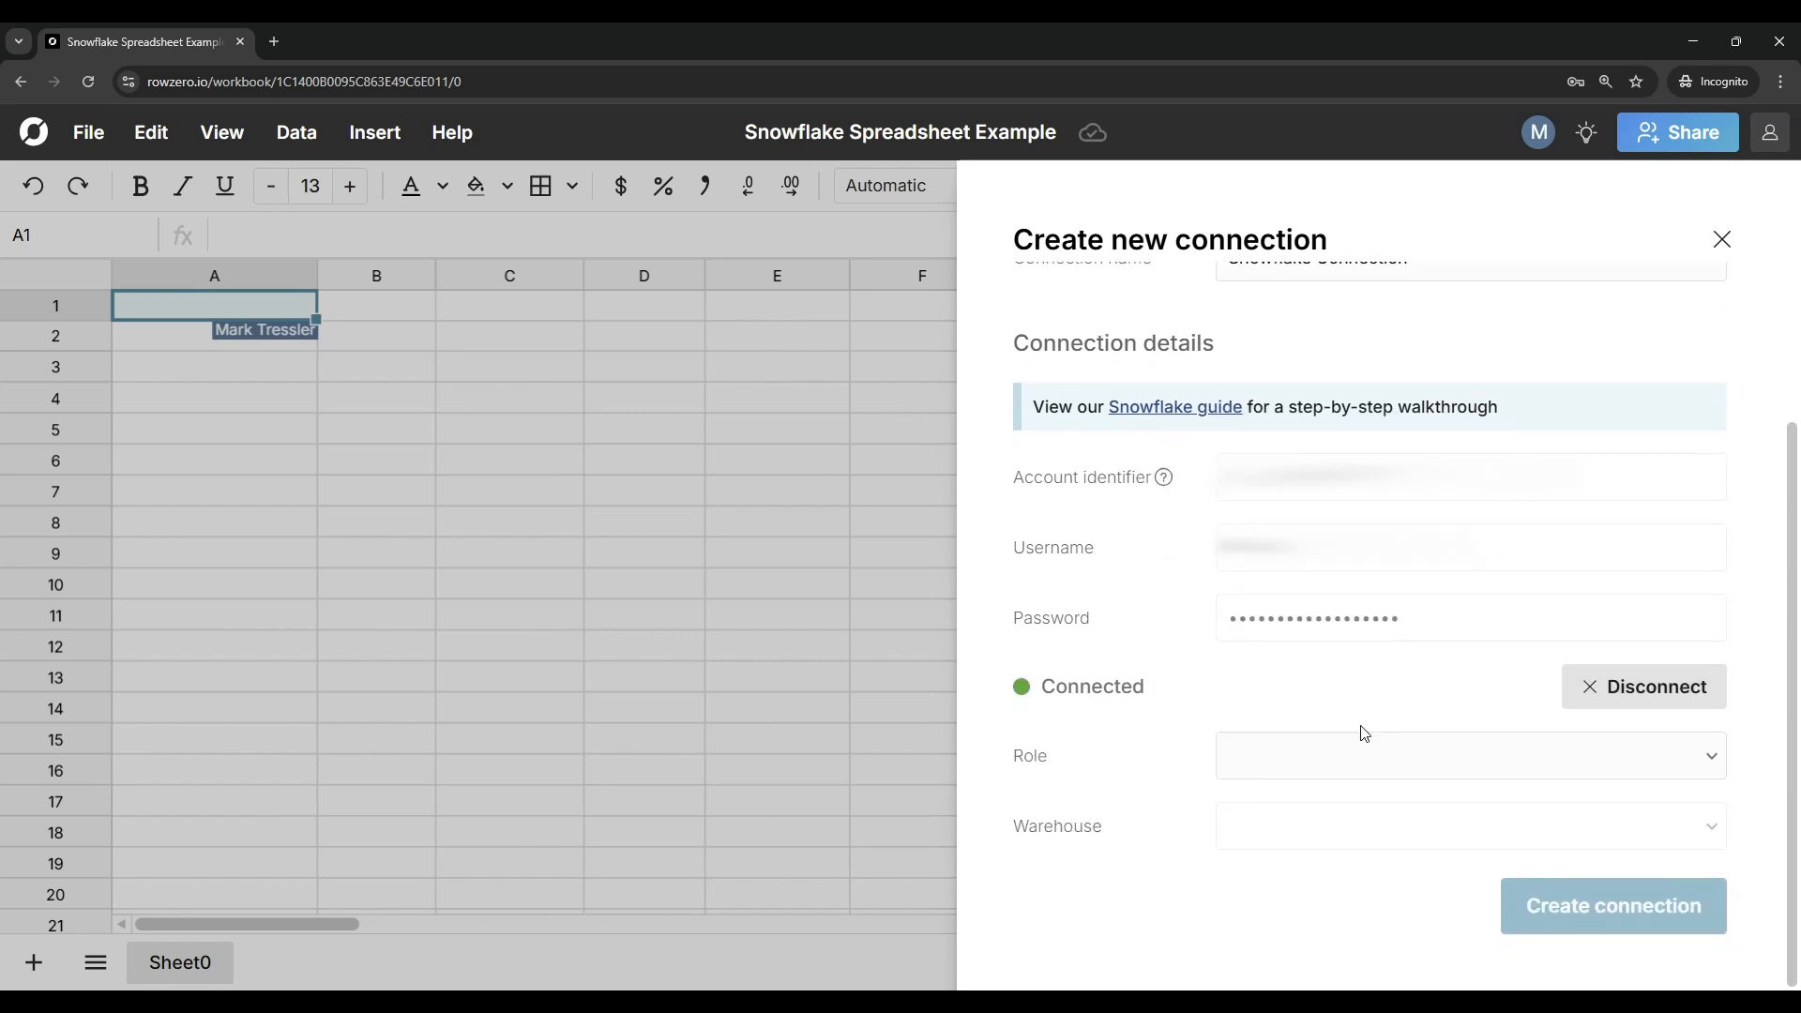
click(1362, 755)
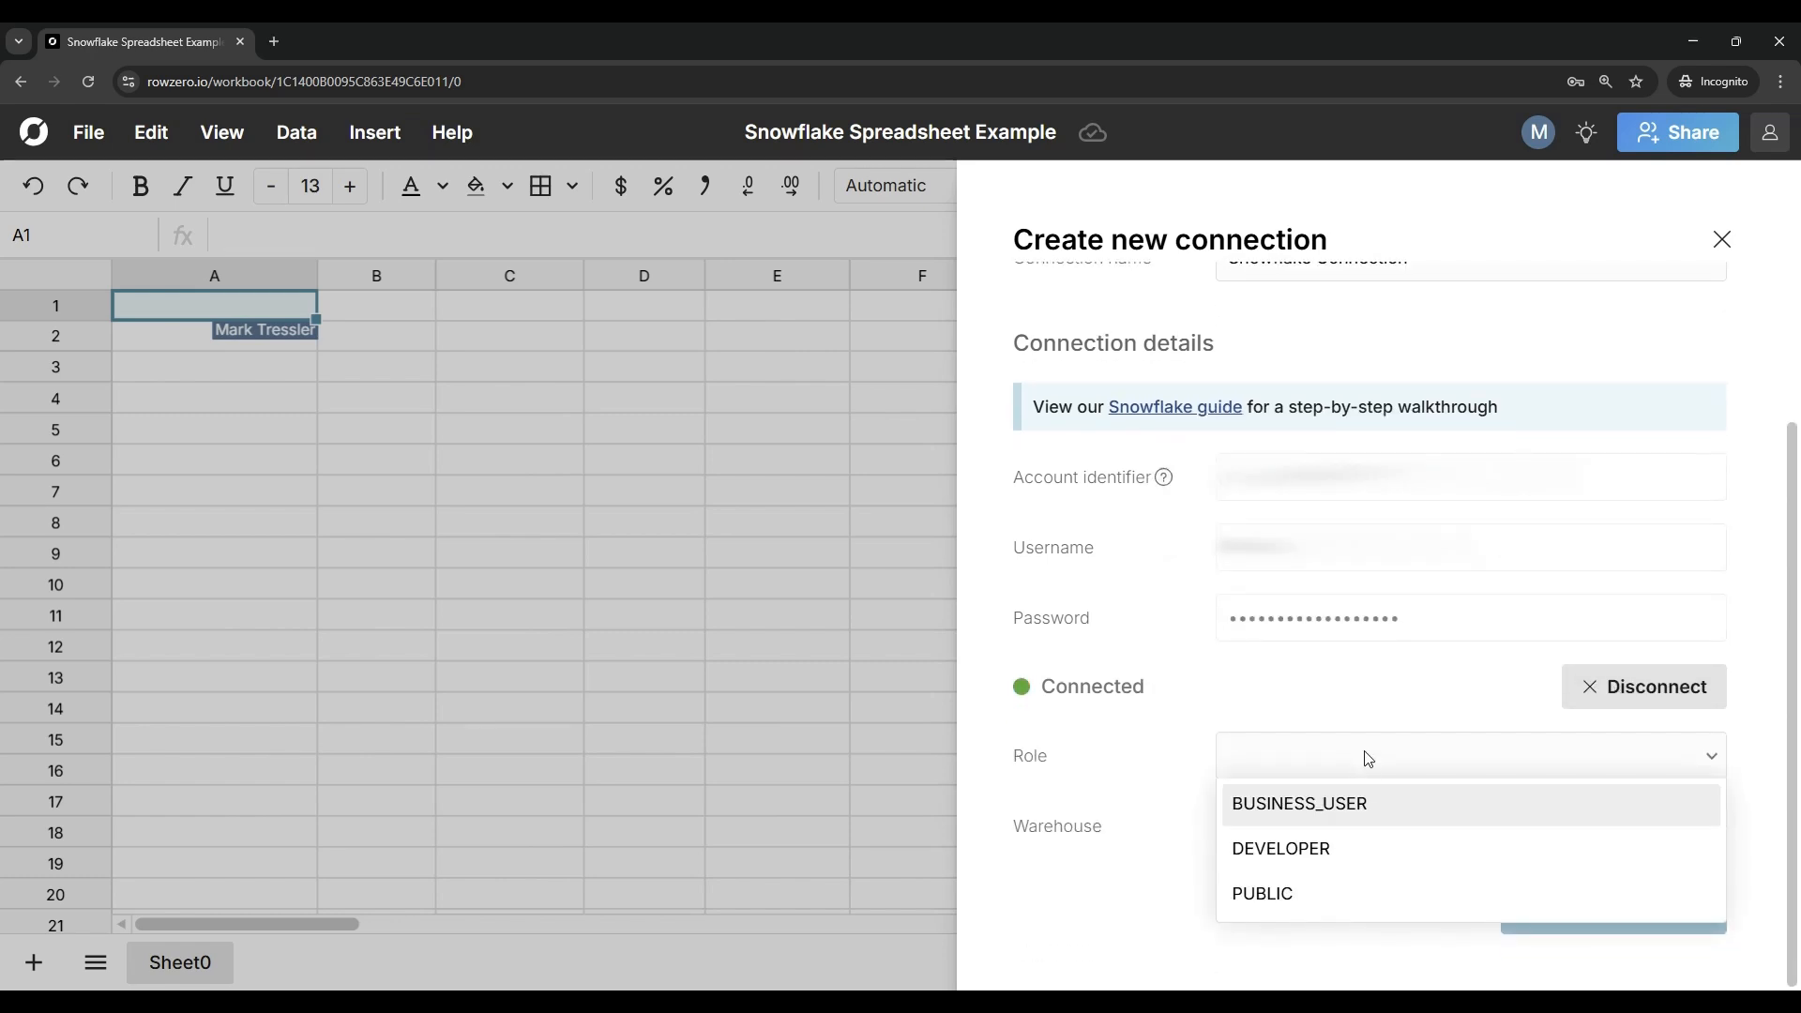
click(1298, 850)
click(1376, 835)
click(1343, 877)
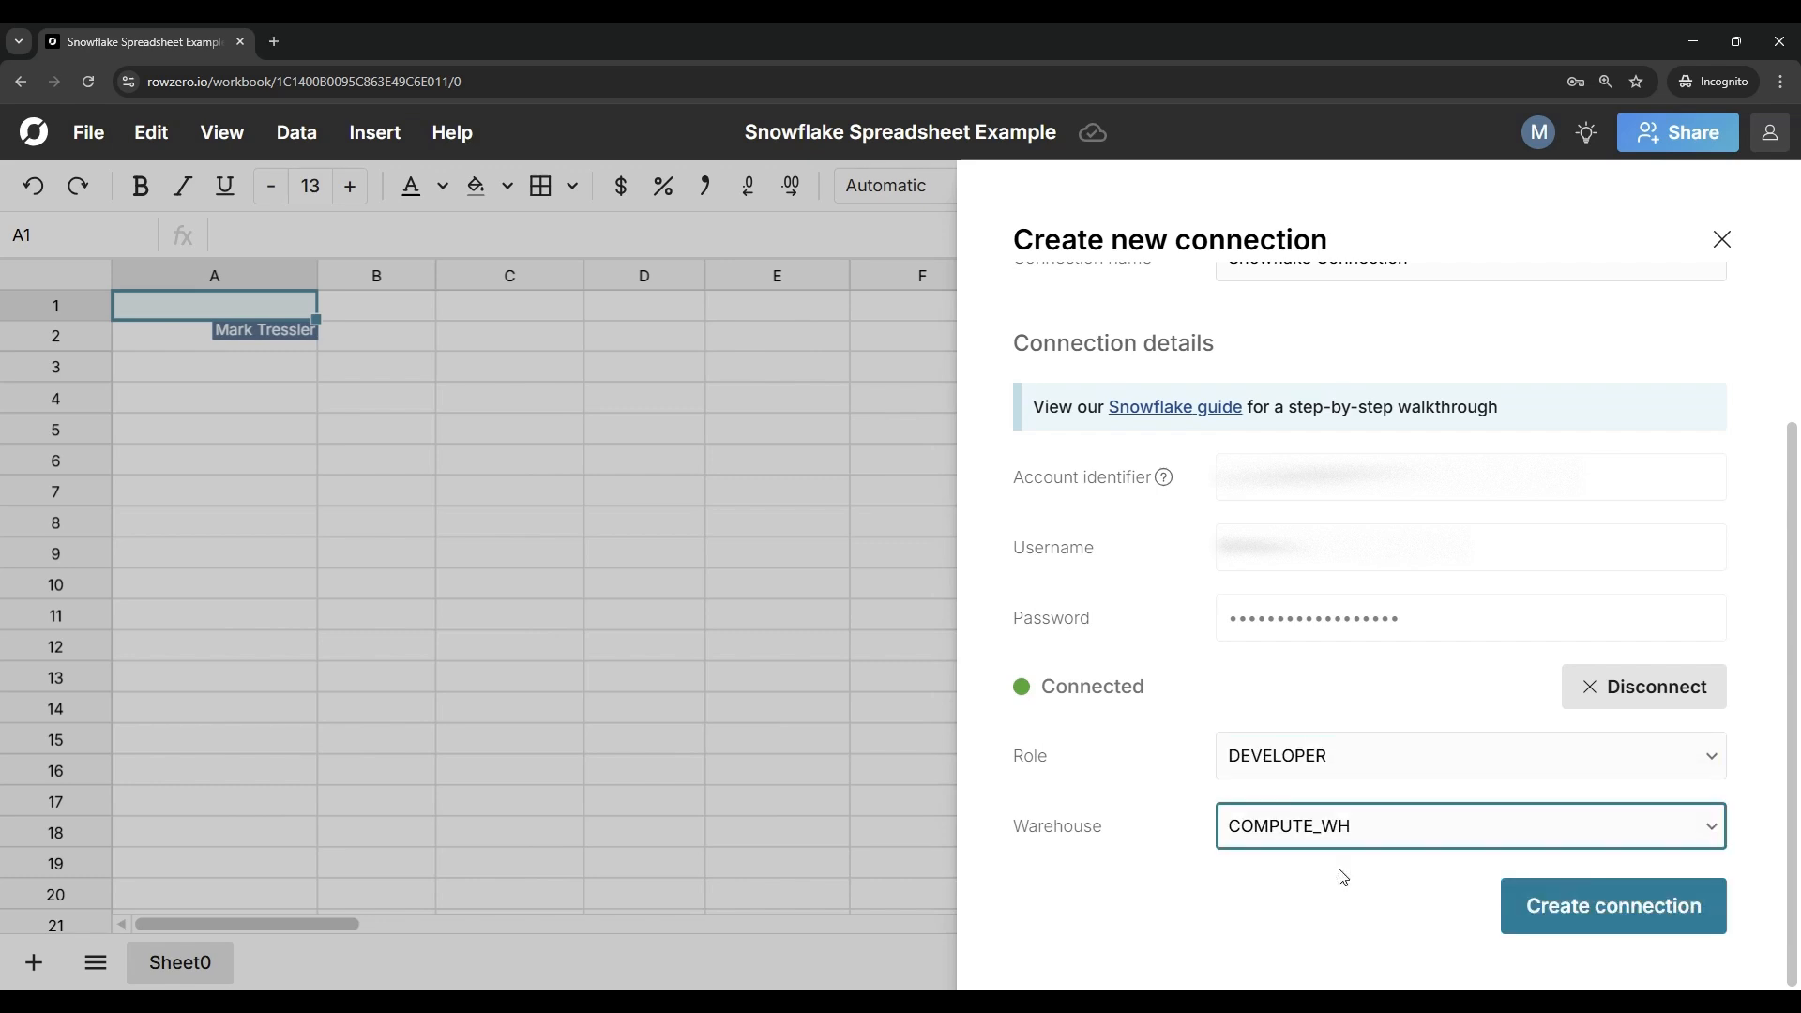
click(1636, 906)
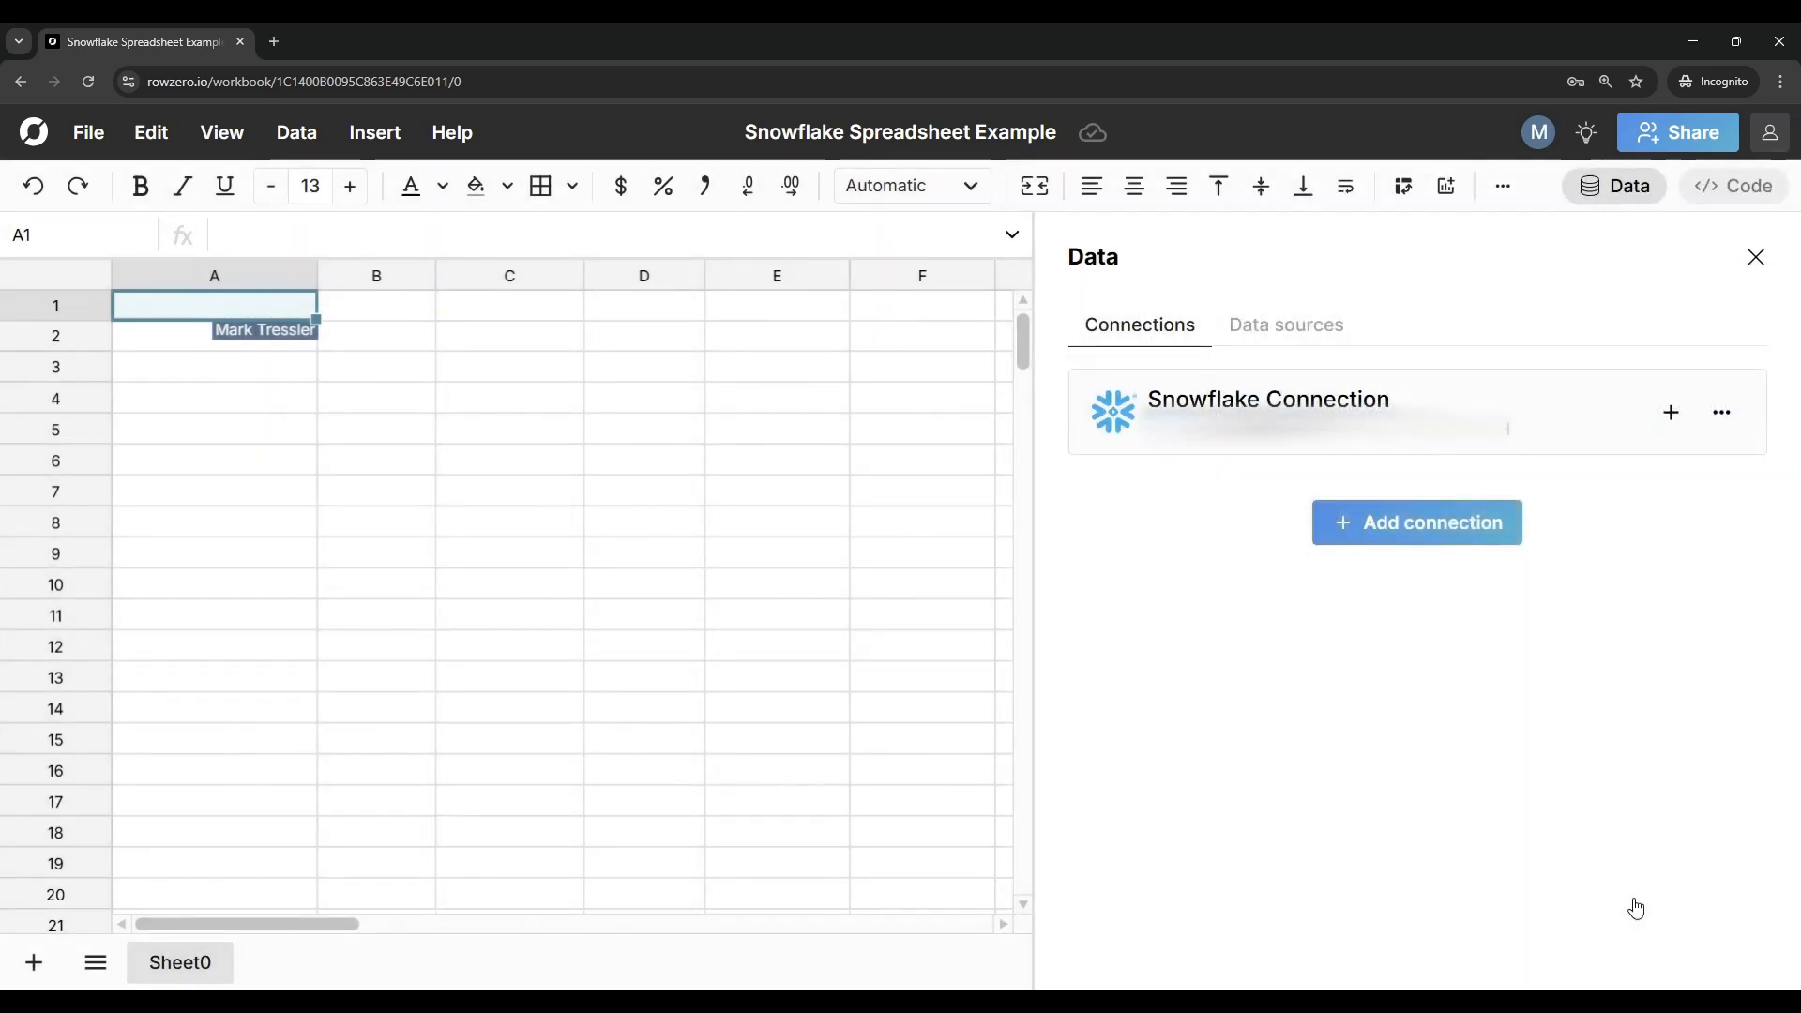
Step: Add a connected table from the Snowflake connection, using the DEMO database with its PUBLIC schema
click(1672, 413)
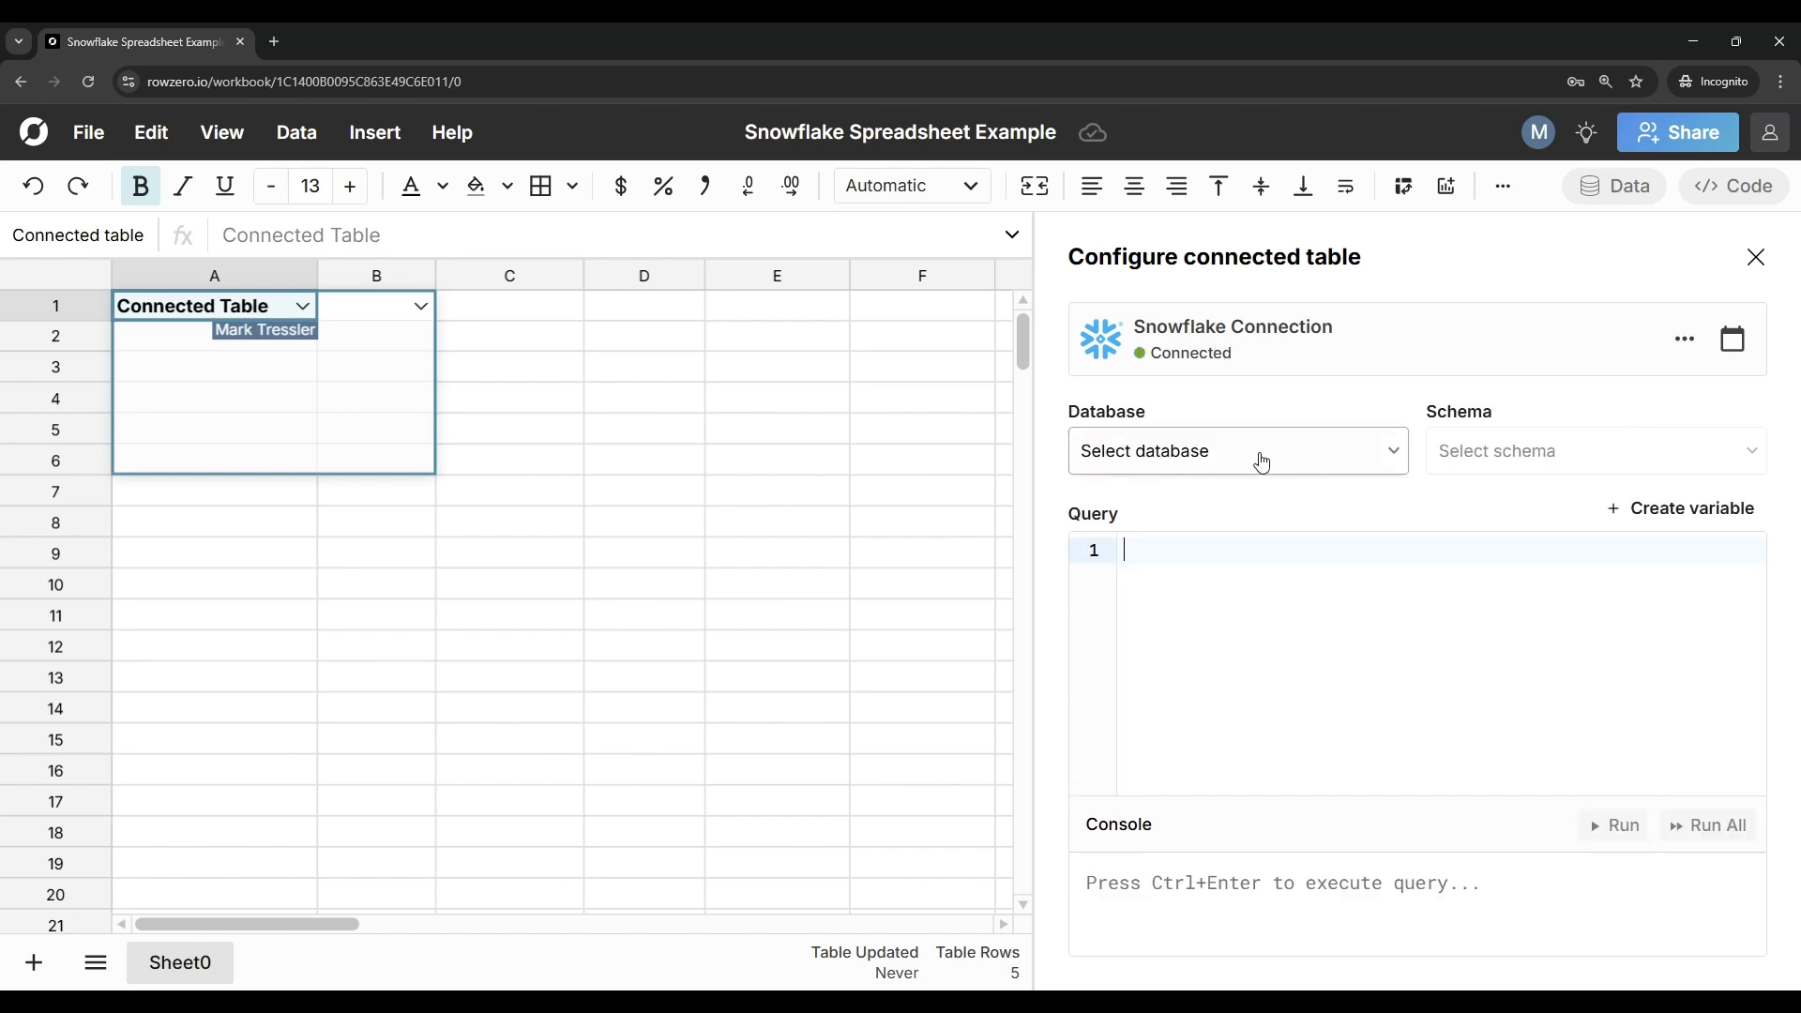
click(1258, 460)
click(1210, 548)
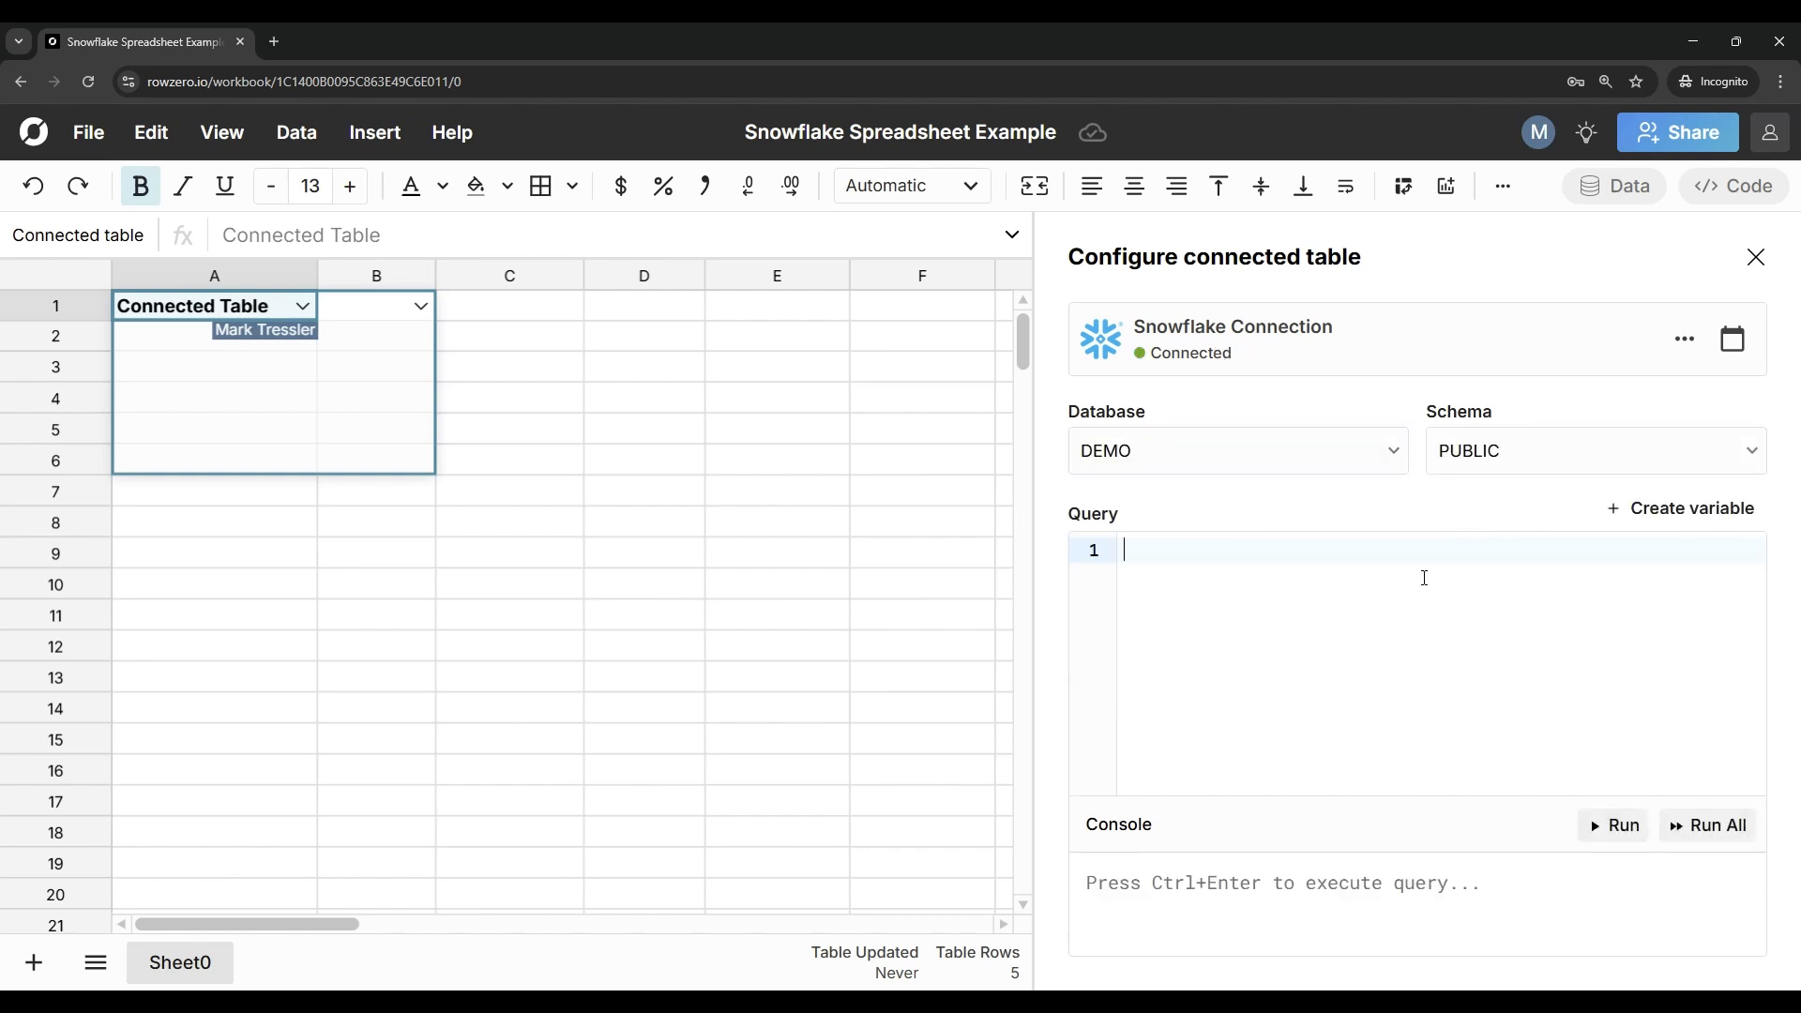
Step: Import the data with the query "select * from rz_hospital_data" and close the table configuration
text(select * from rz_hospital_data)
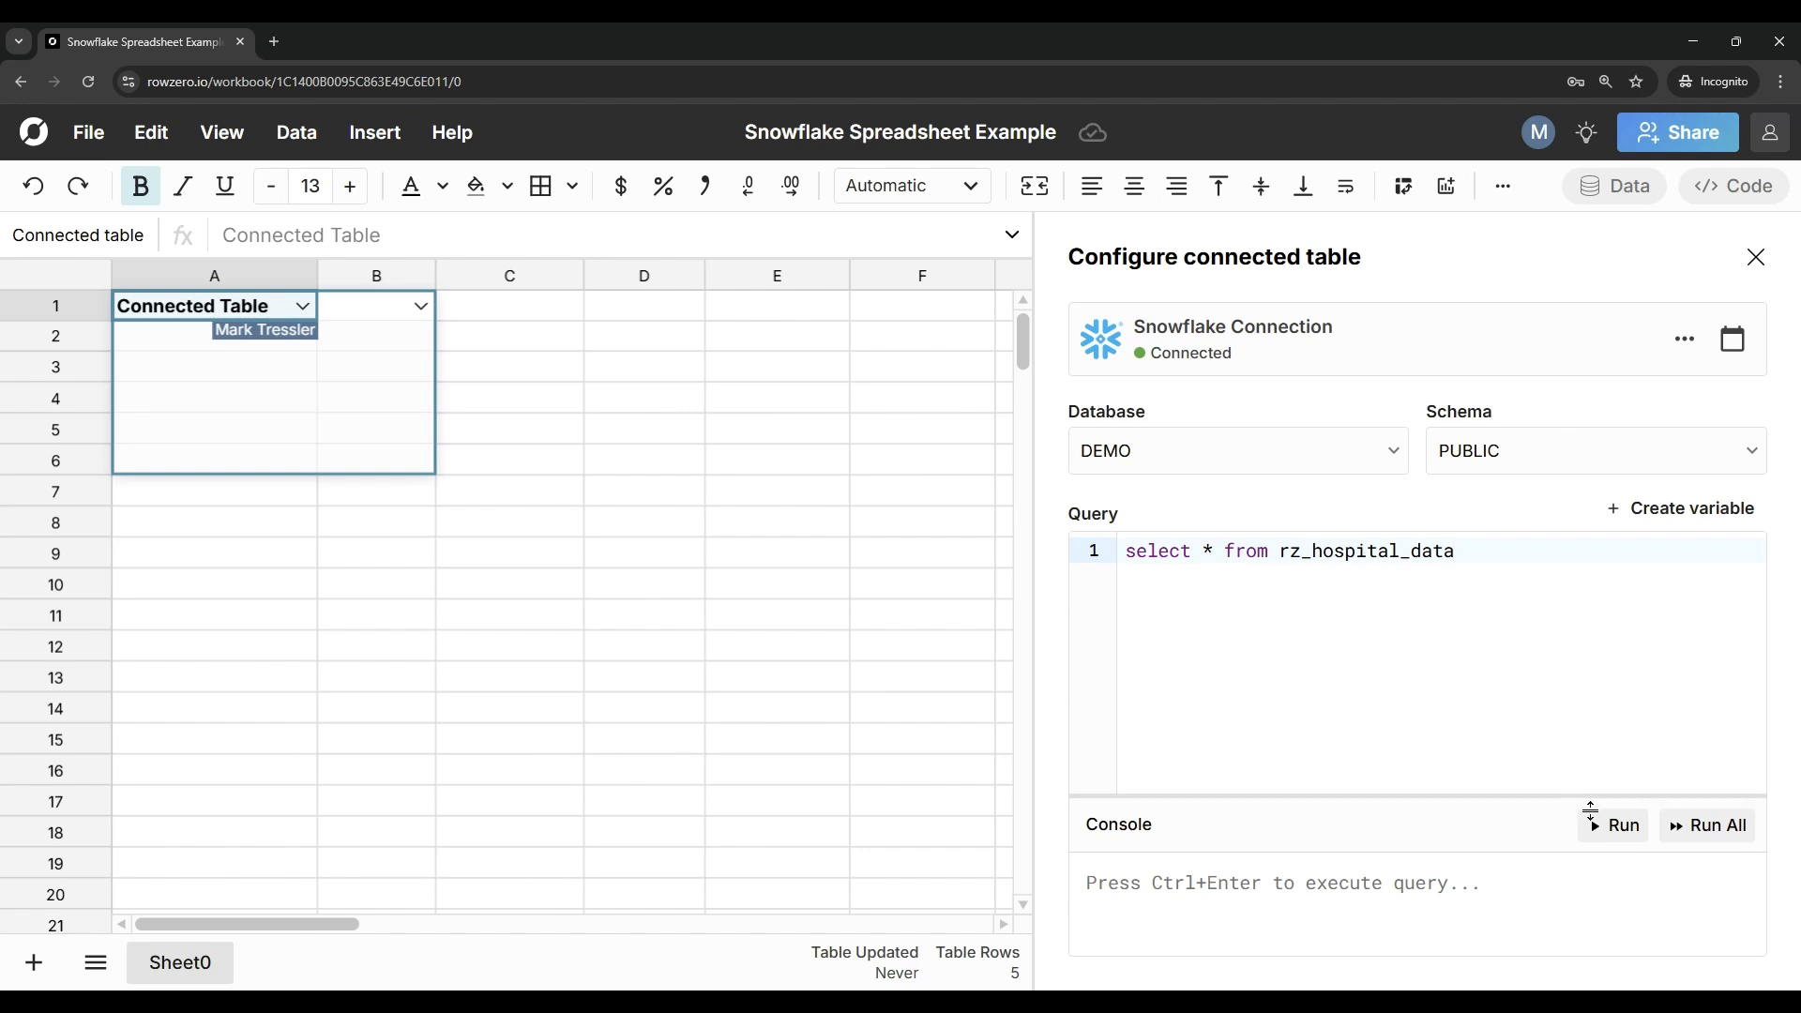
click(1617, 828)
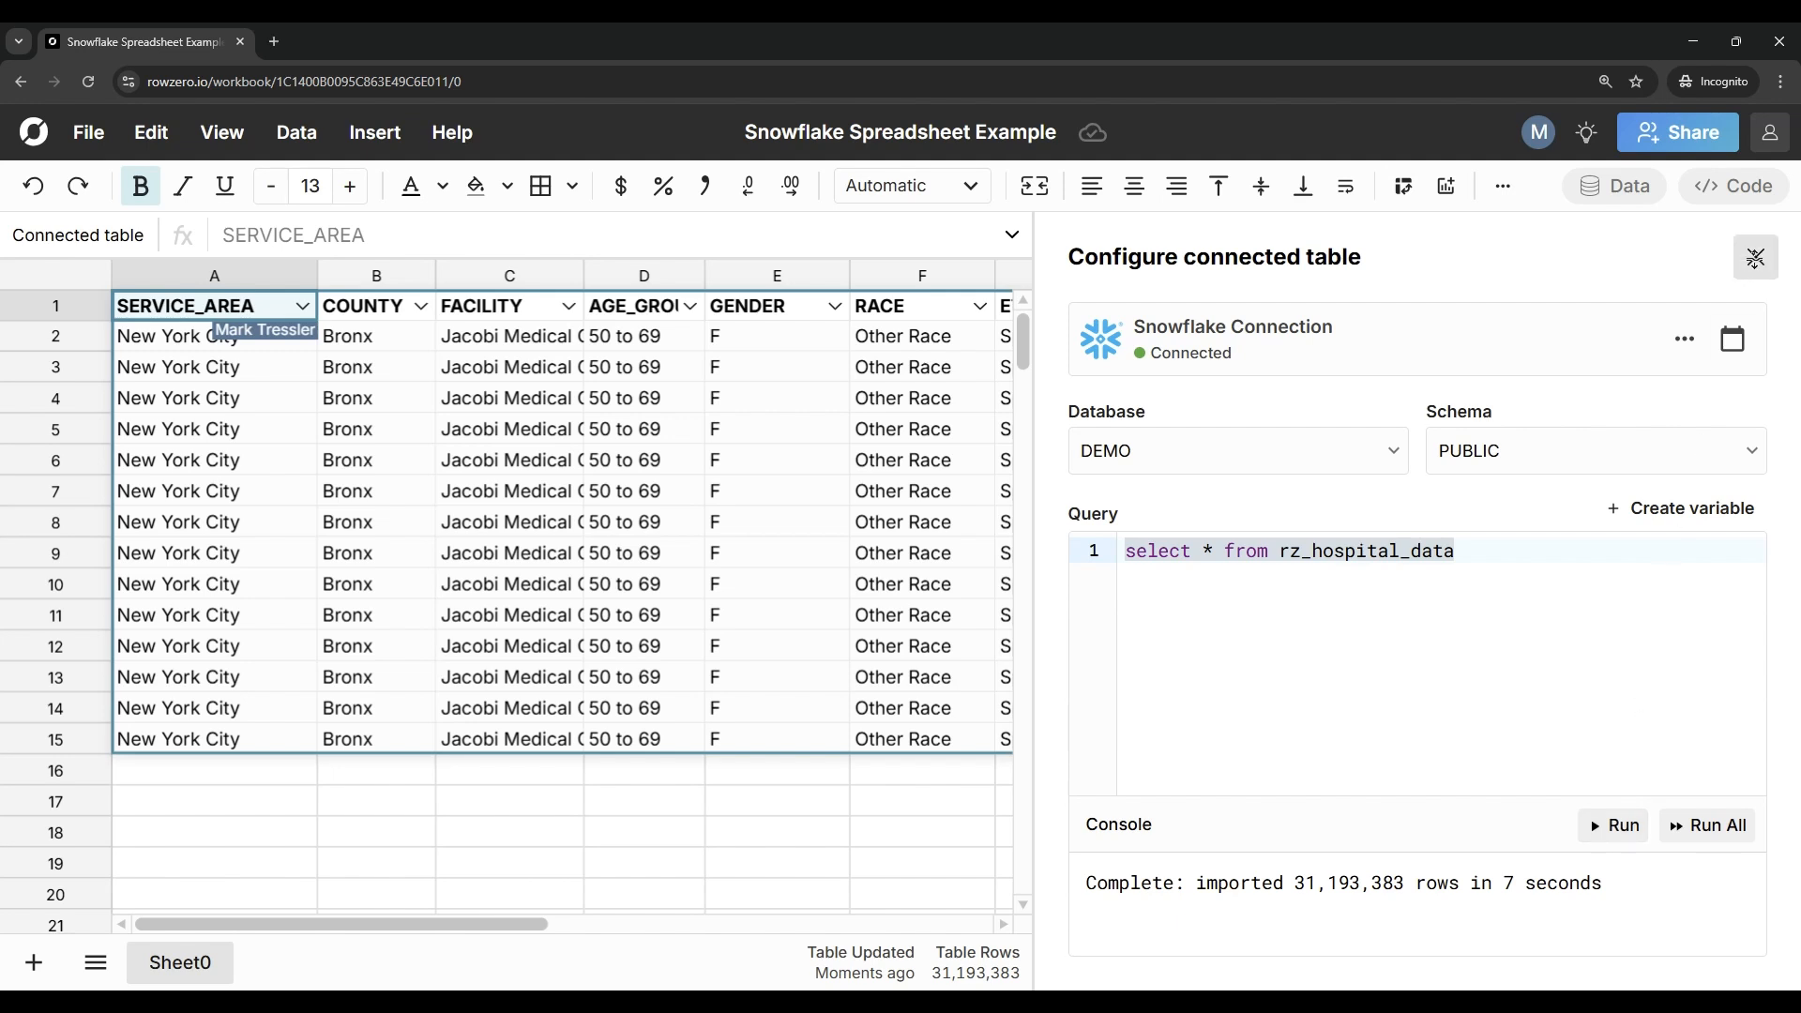
click(1755, 257)
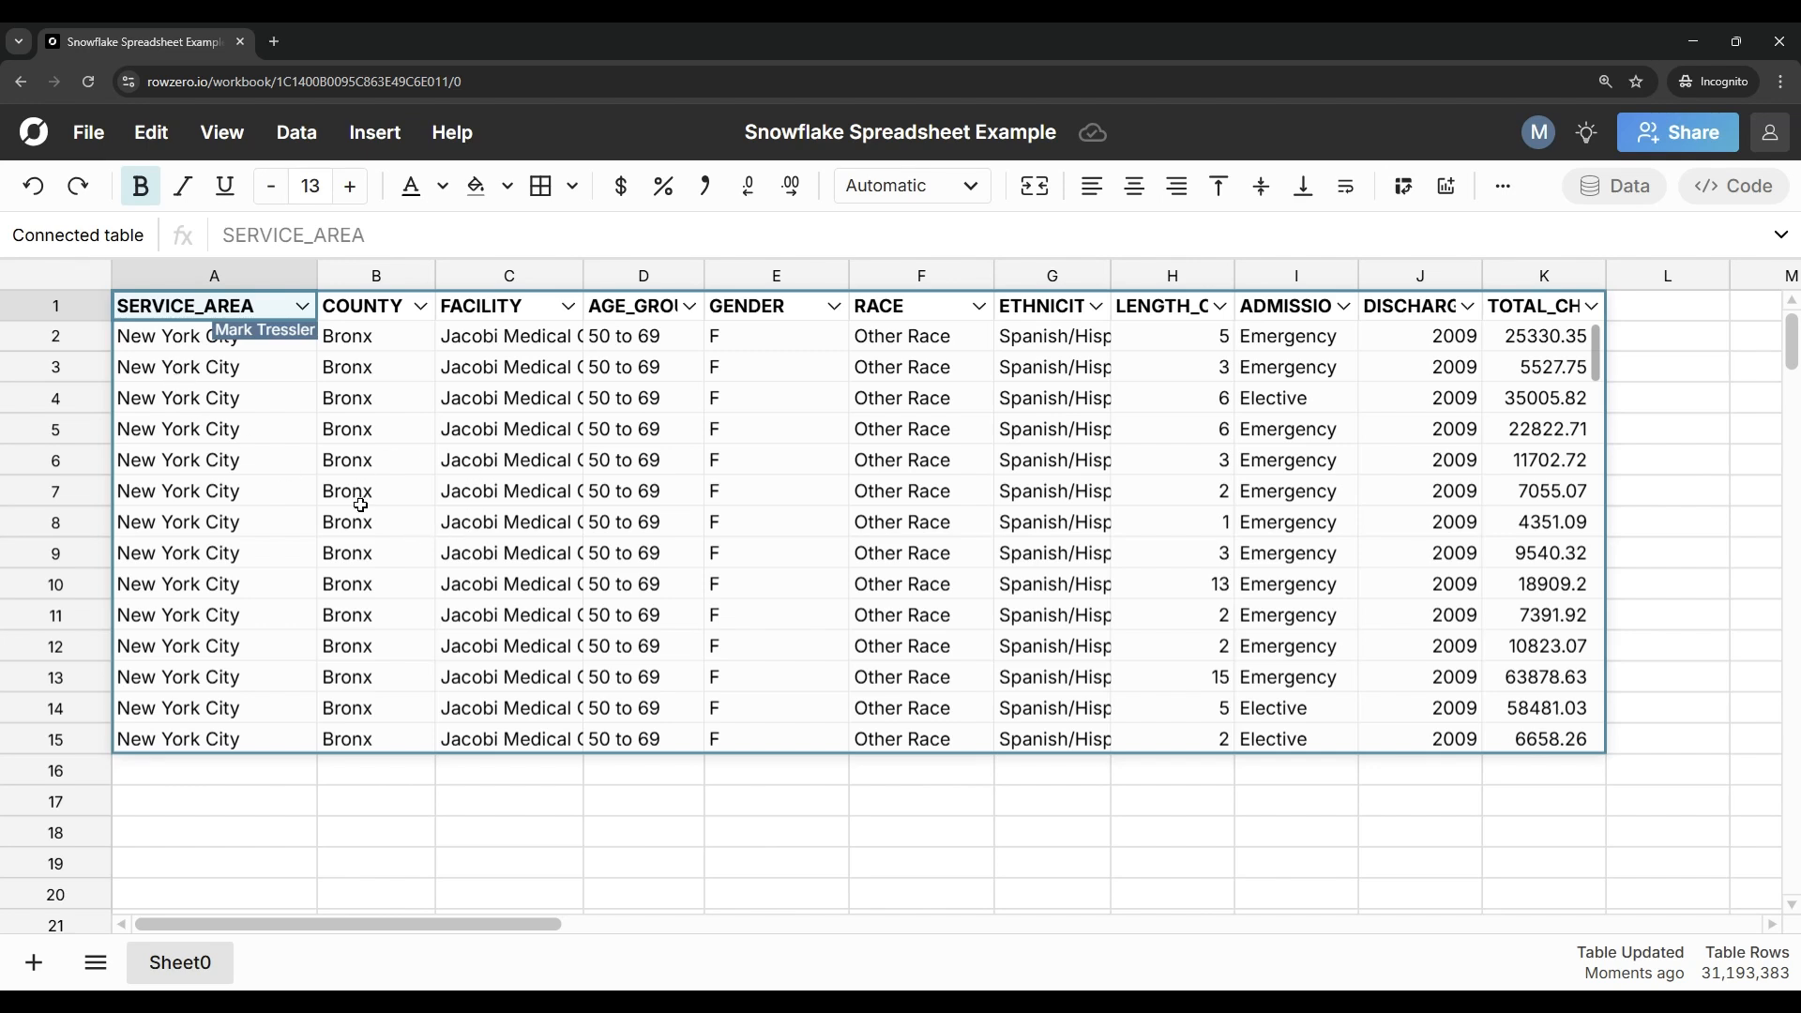
Step: Explode the connected table into regular cells, and go to the last data row in column D
click(540, 492)
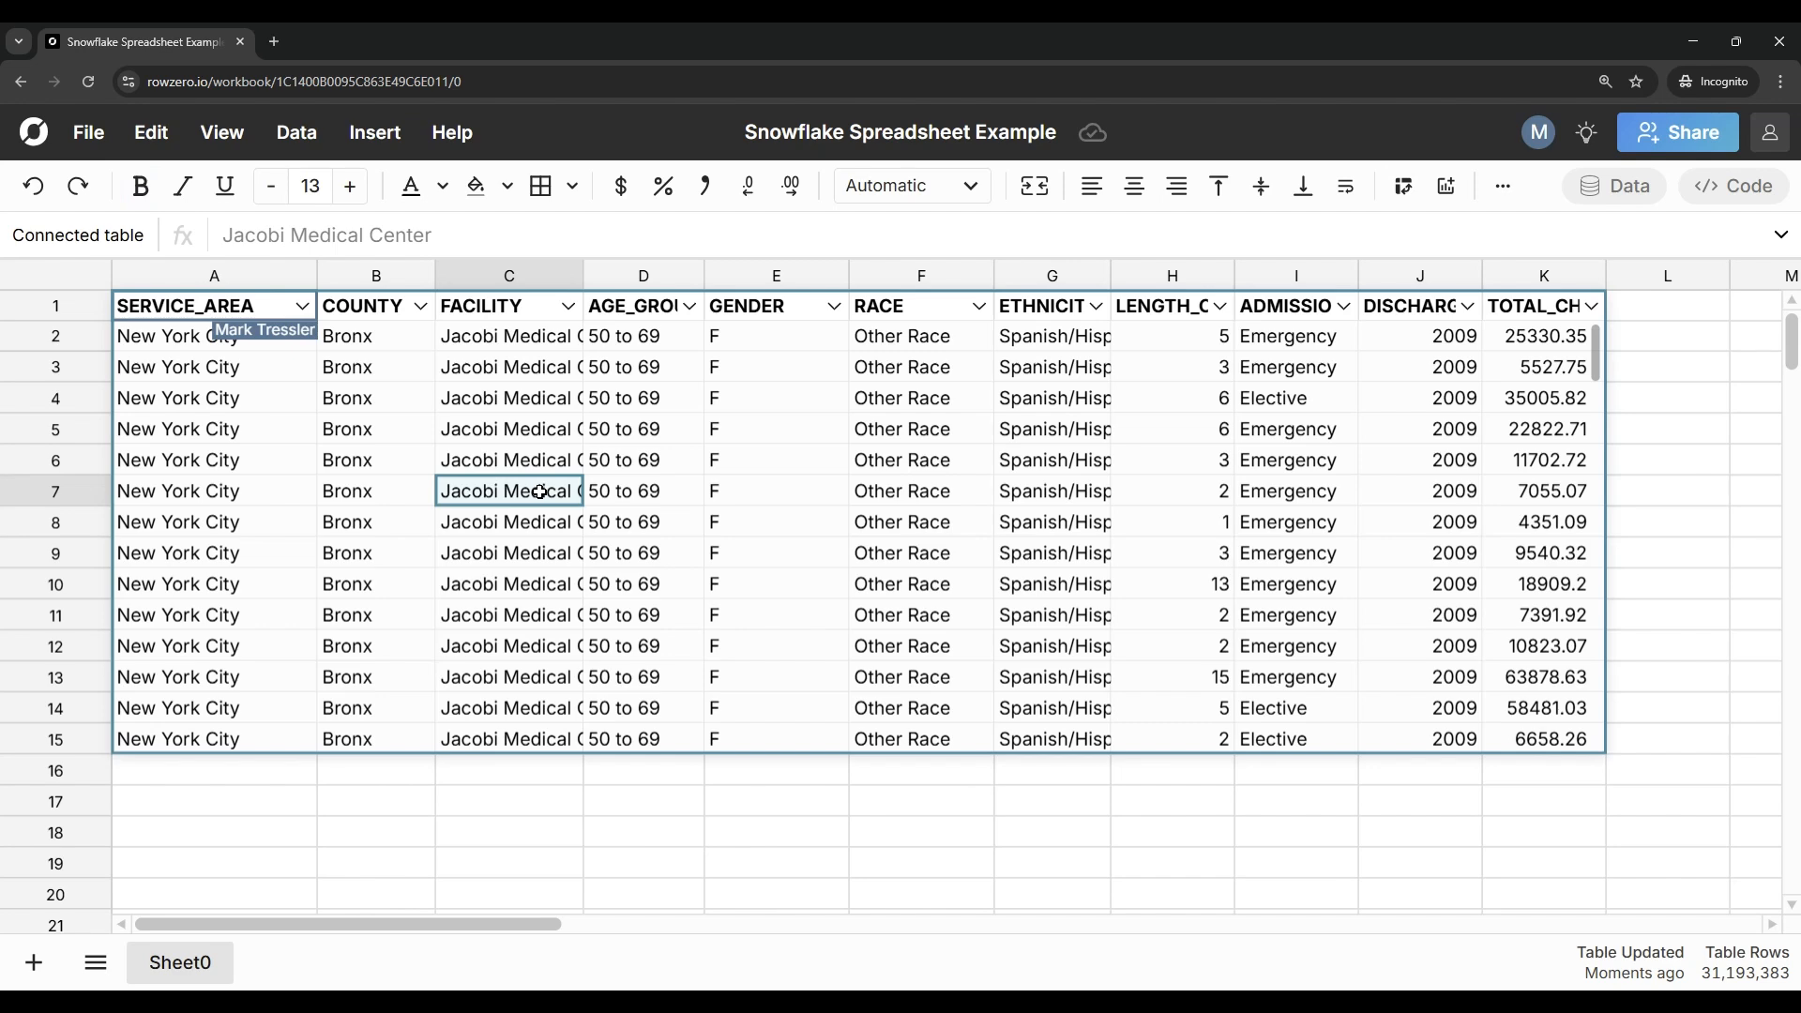
scroll(539, 491, up, 10)
right_click(504, 484)
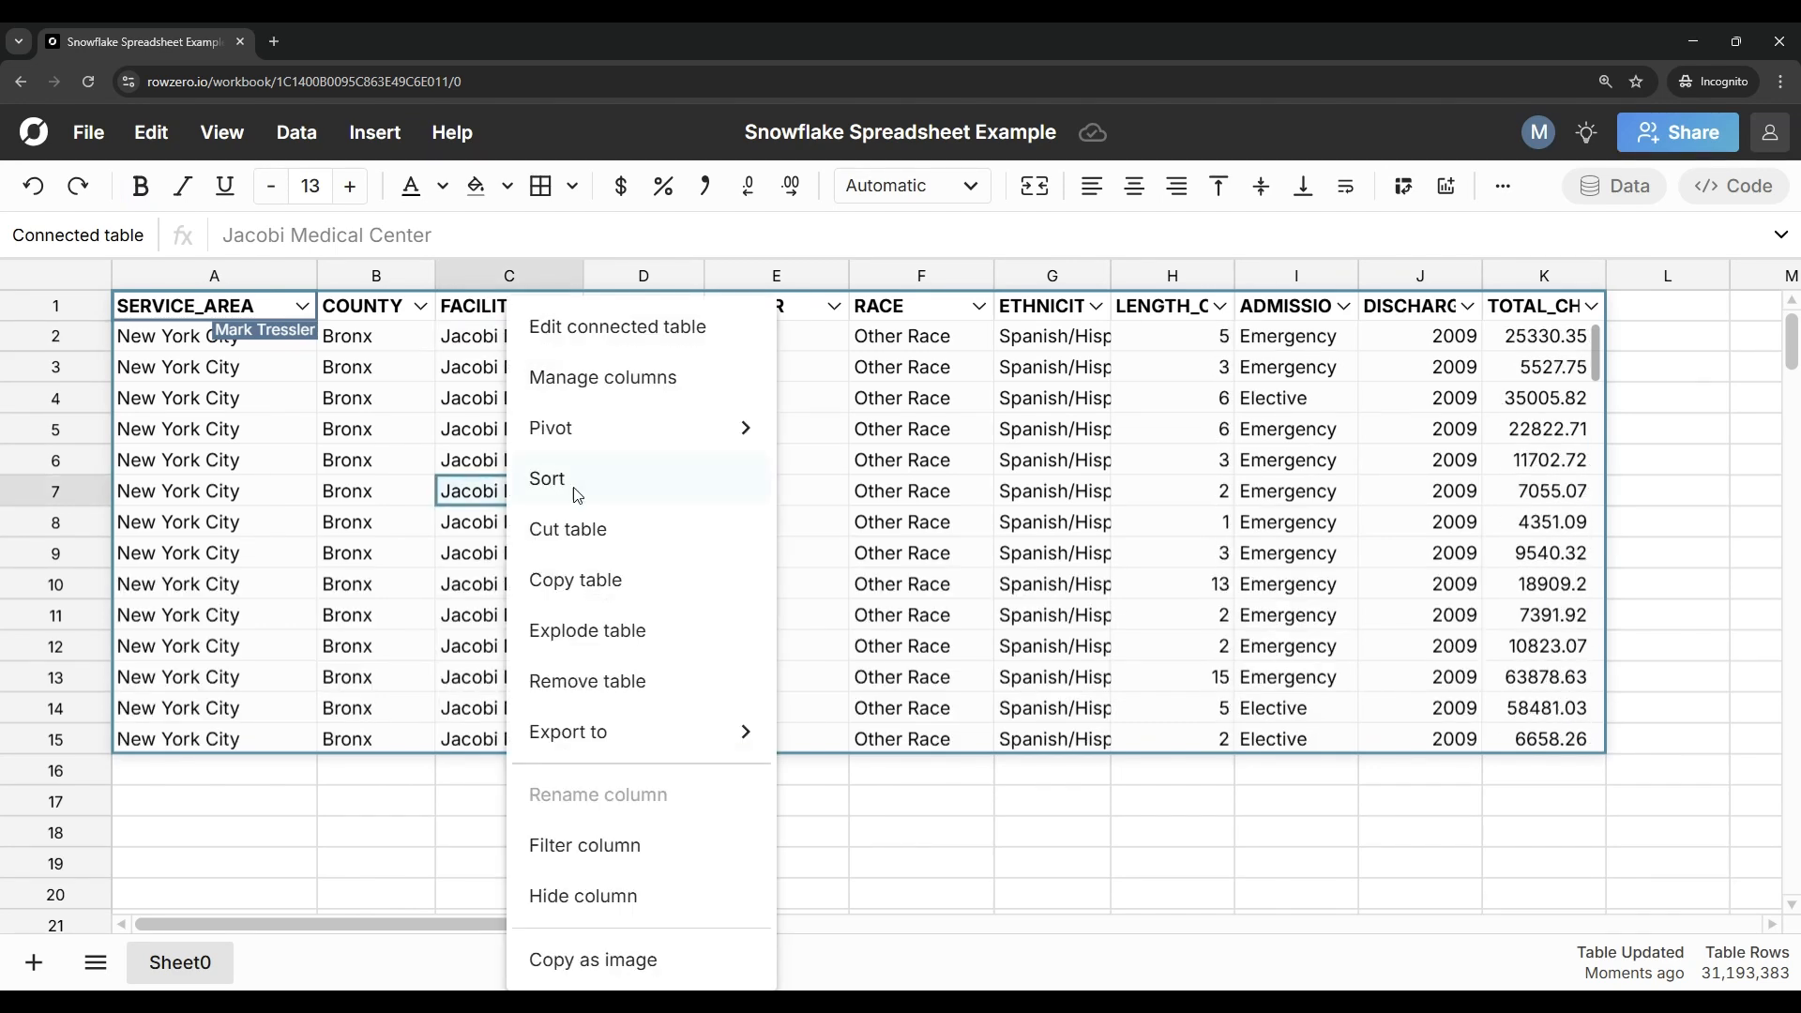
click(660, 637)
click(605, 654)
key(ctrl+Down)
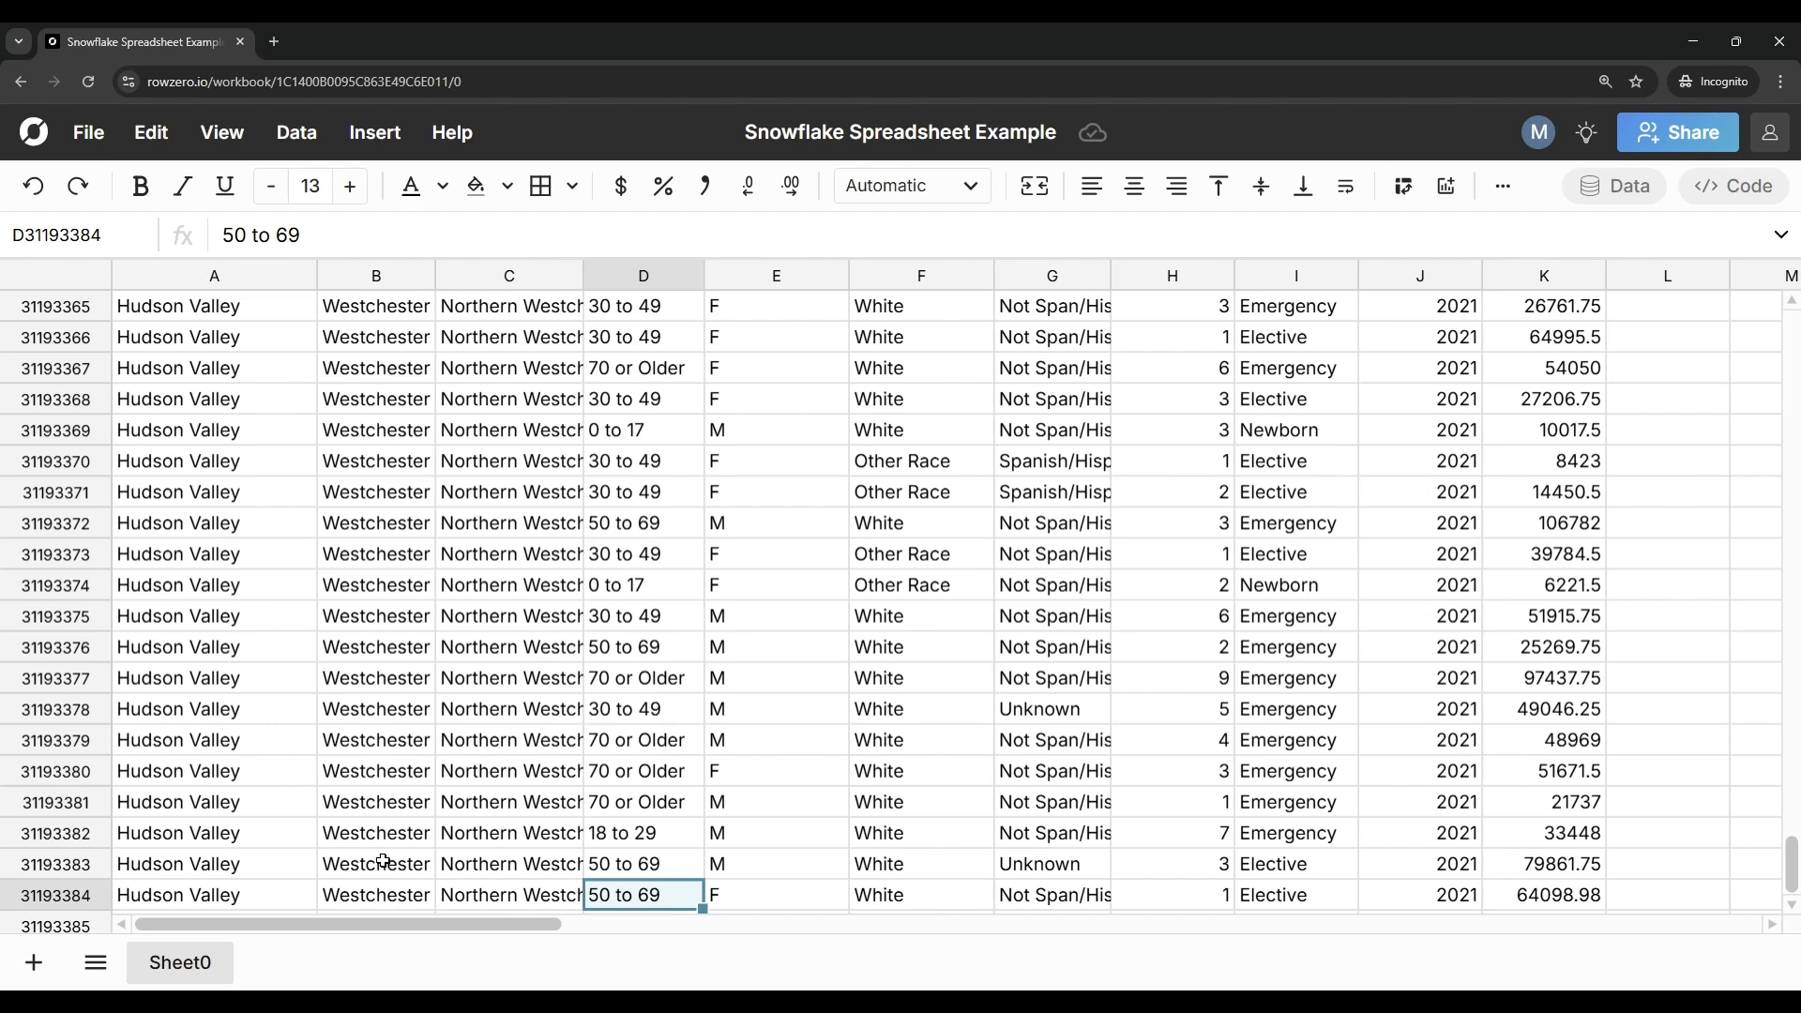
Step: Undo the table explosion, and return to the connected table's first rows
key(ctrl+z)
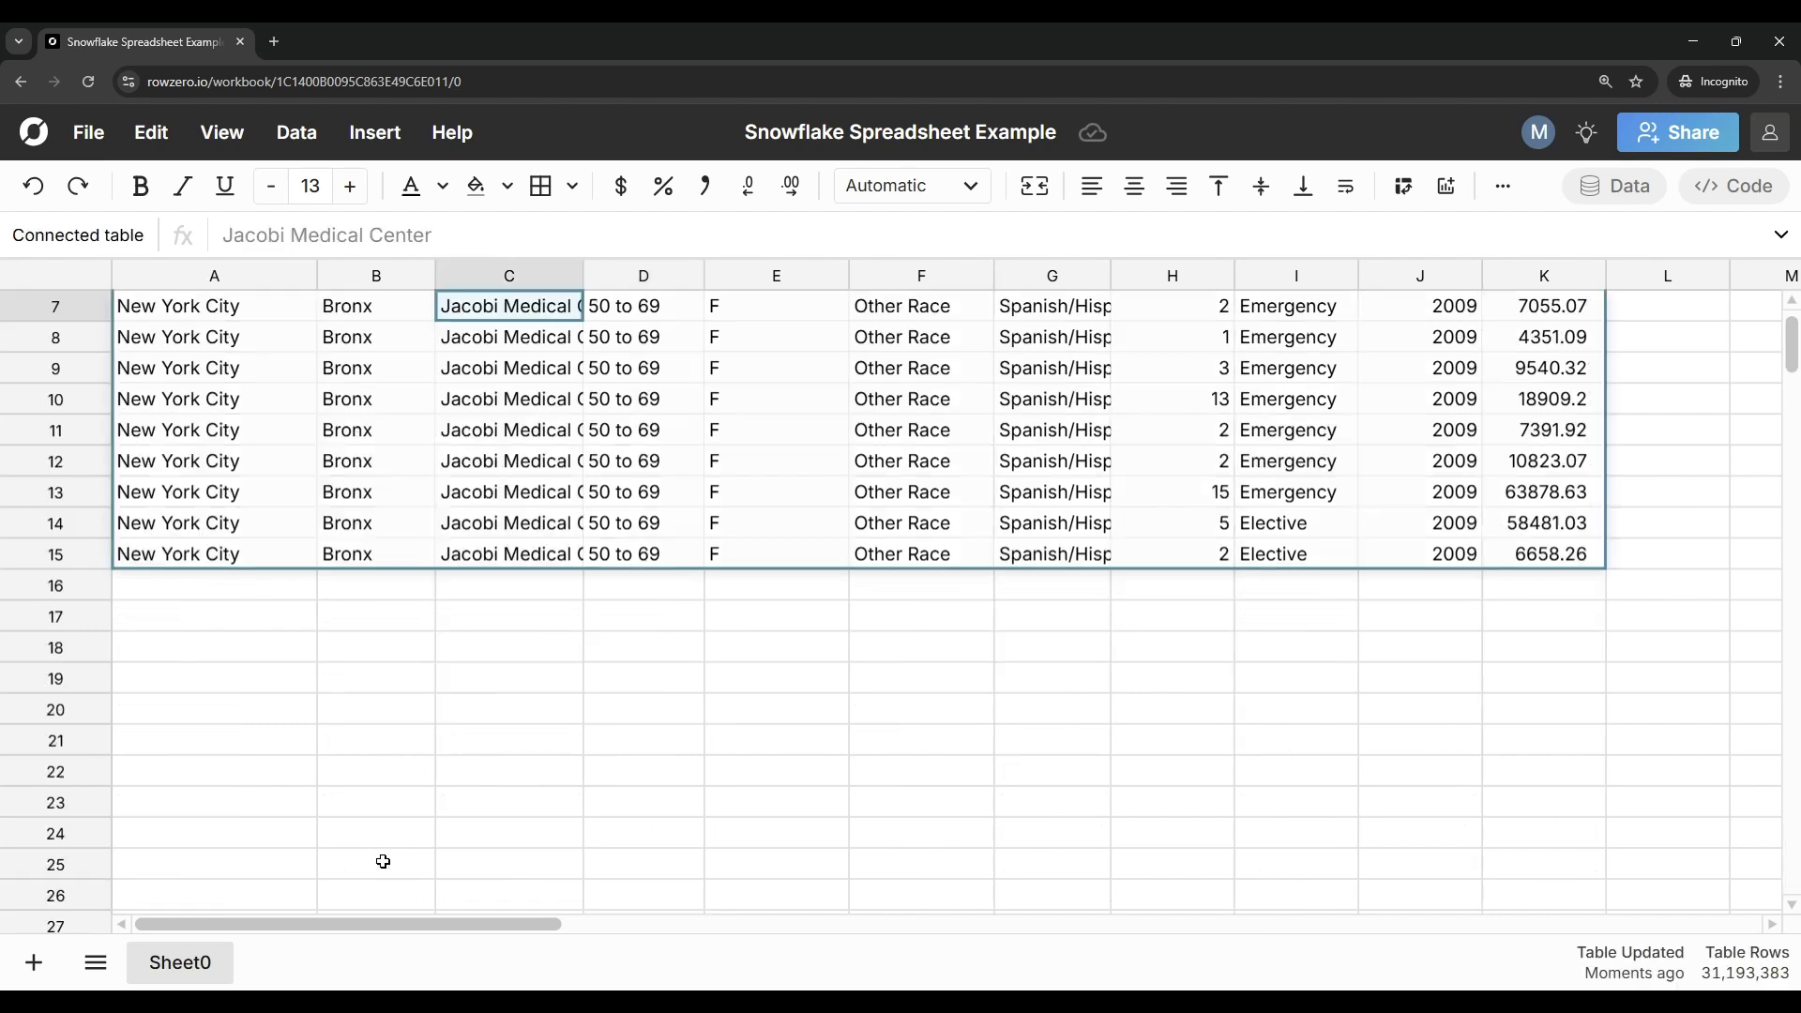
click(406, 429)
scroll(409, 429, up, 2)
click(410, 428)
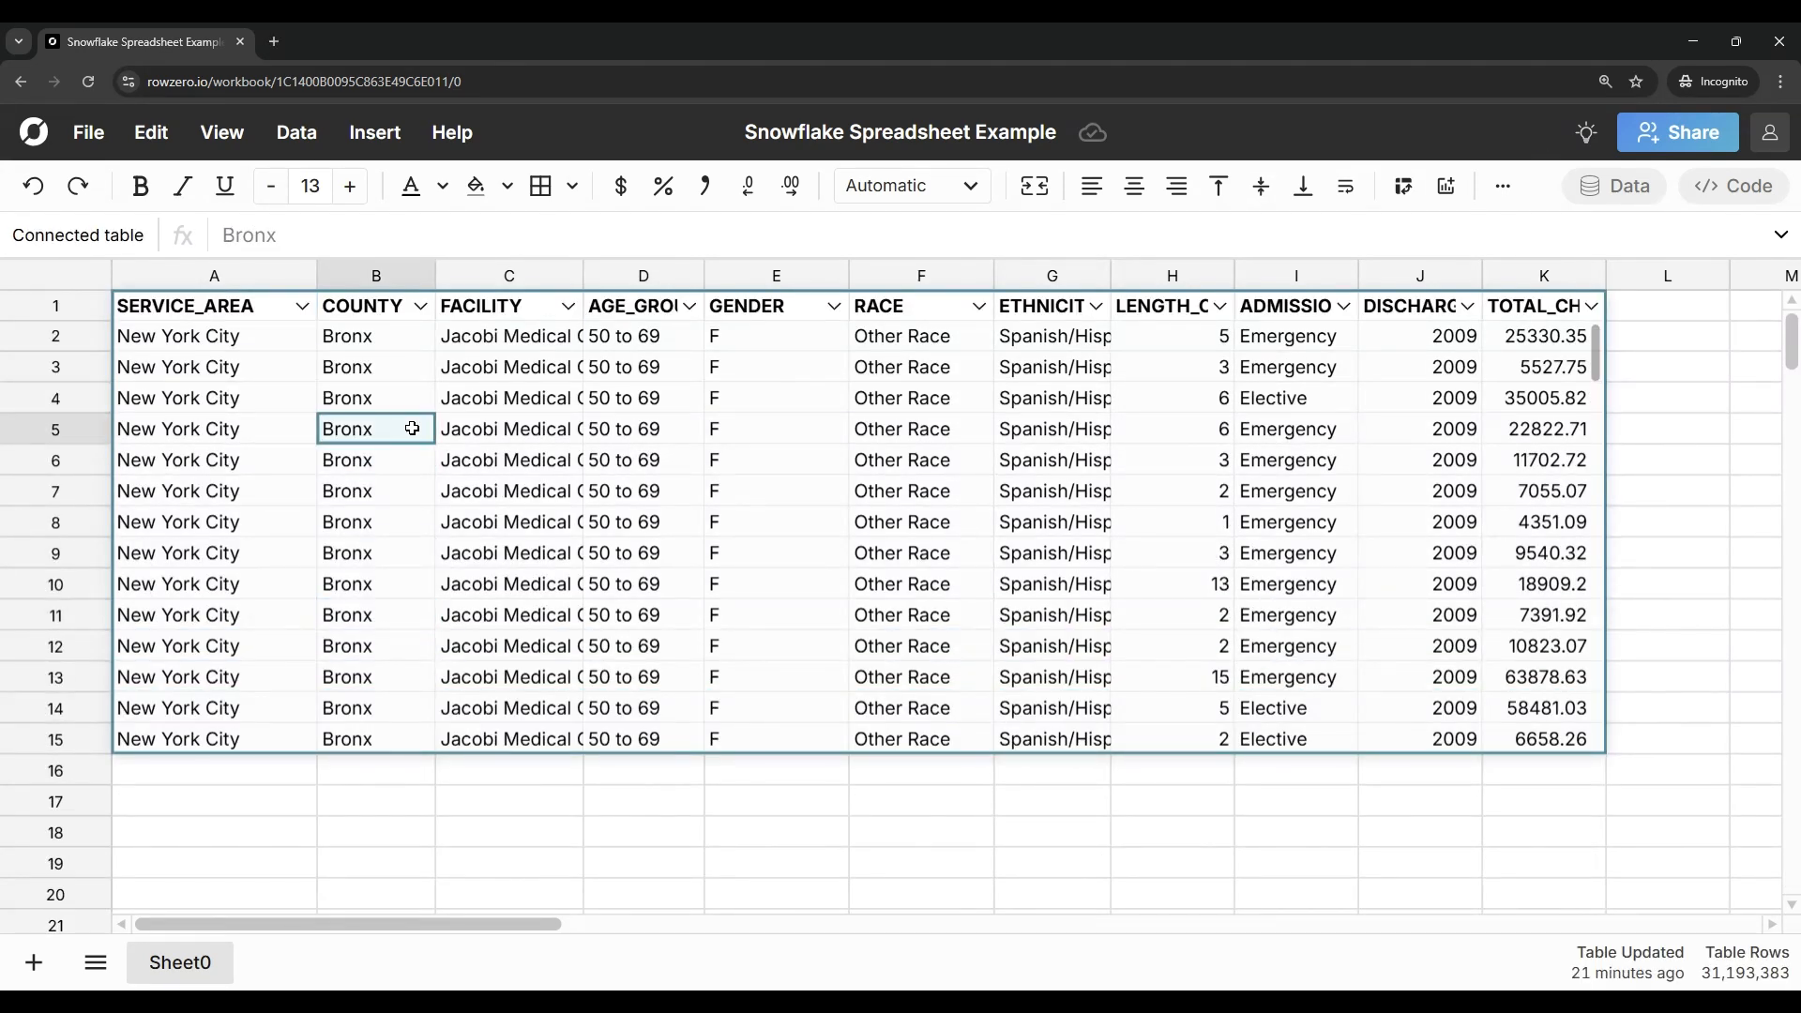
Step: Wrap the text in header row 1, and slightly narrow the TOTAL_CHARGES column
click(110, 317)
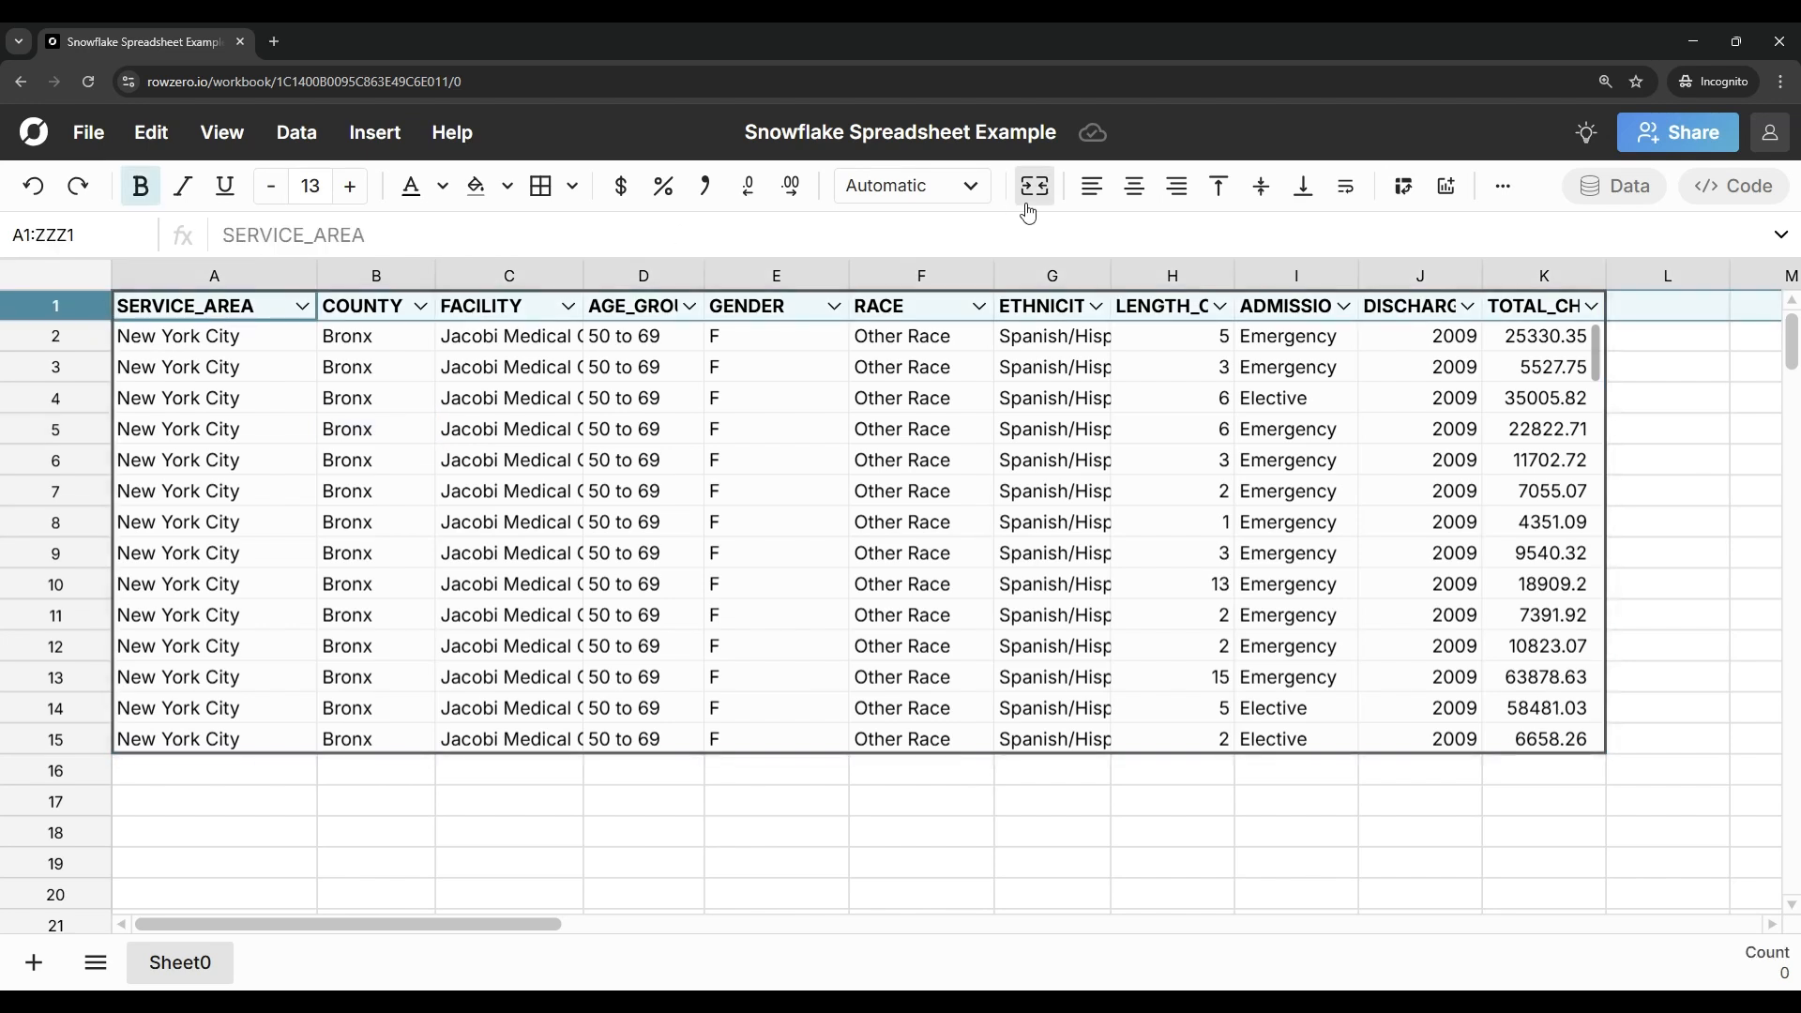
click(1345, 188)
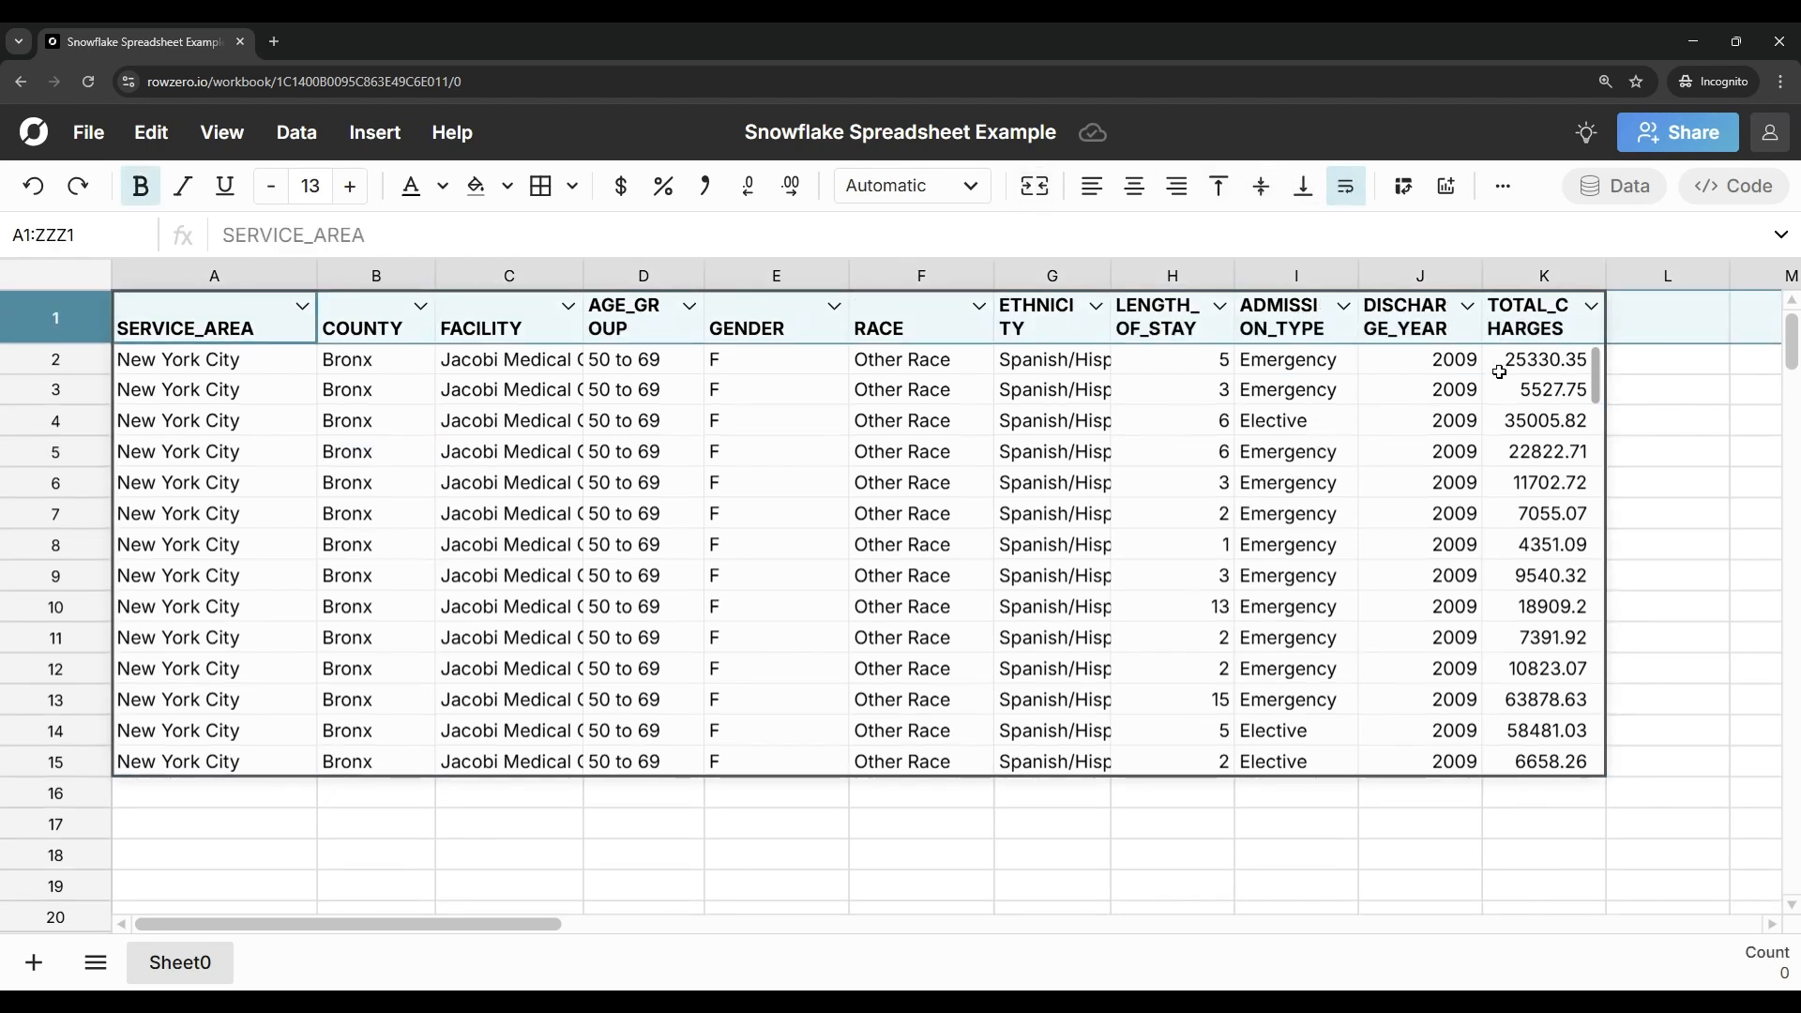
drag(1603, 281, 1595, 282)
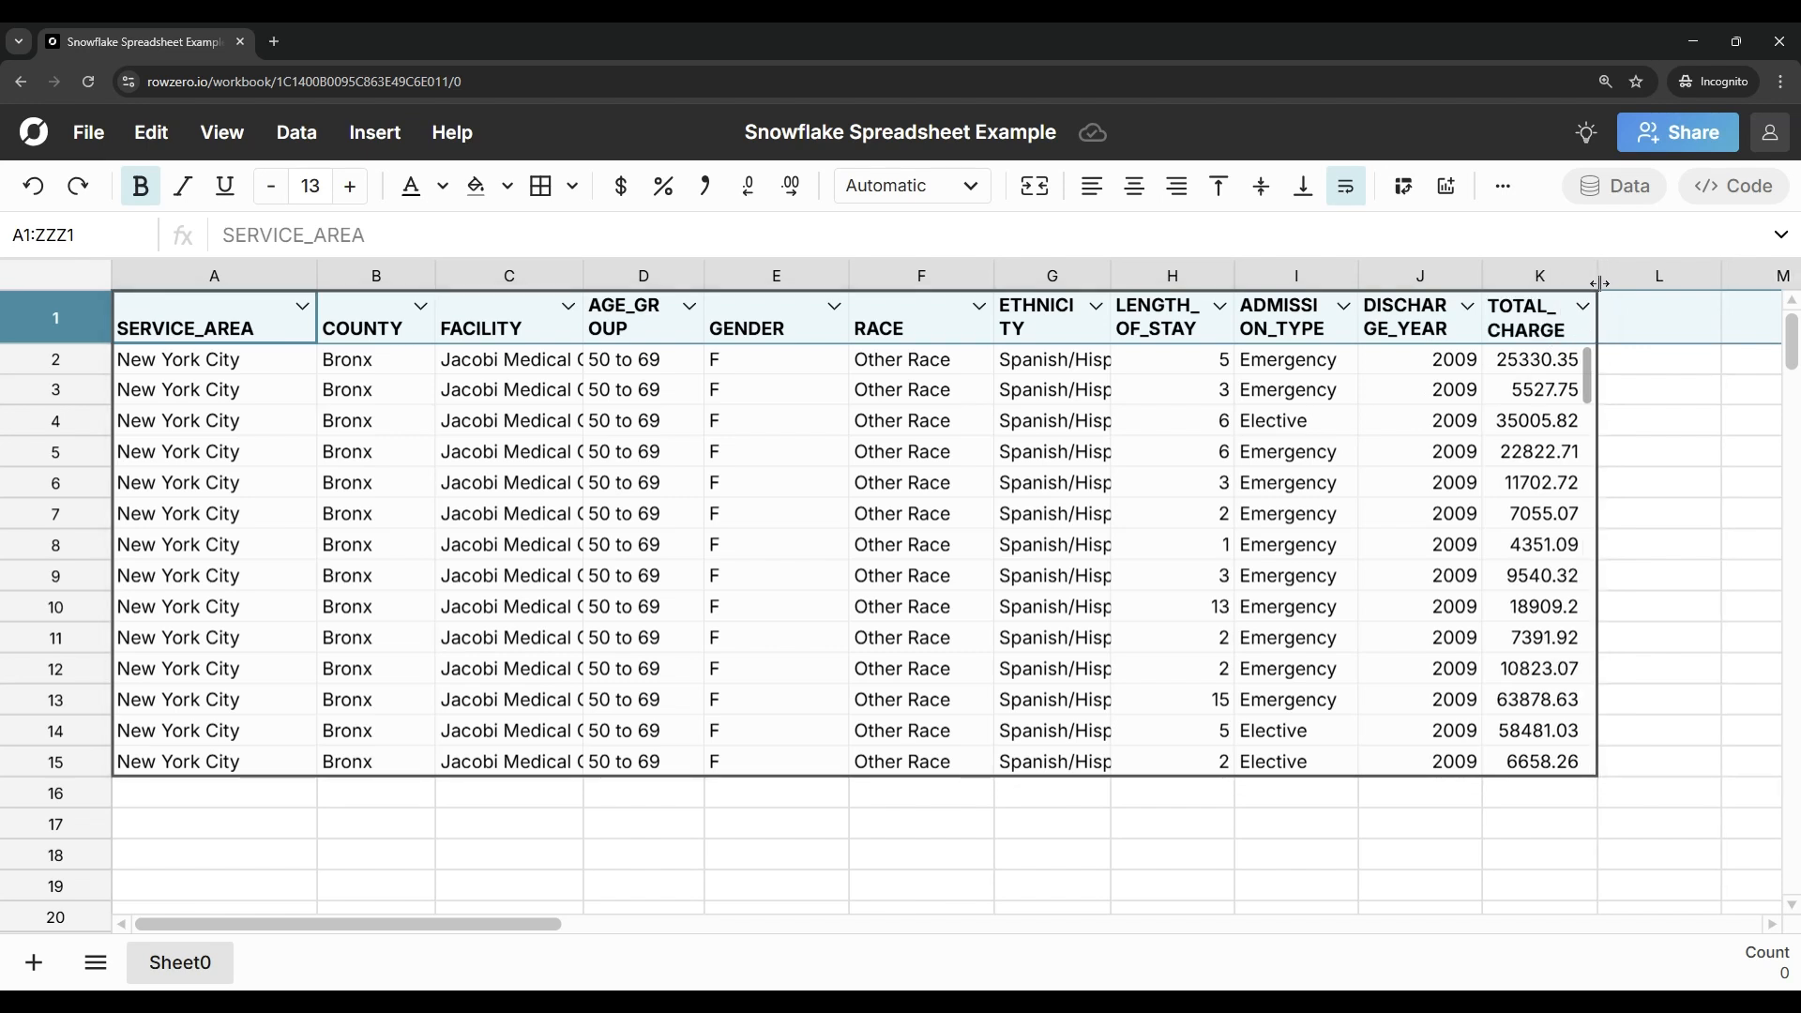
Step: Add a calculated column beside the table from L2 with the formula ={TOTAL_CHARGES}/{LENGTH_OF_STAY}
click(1655, 362)
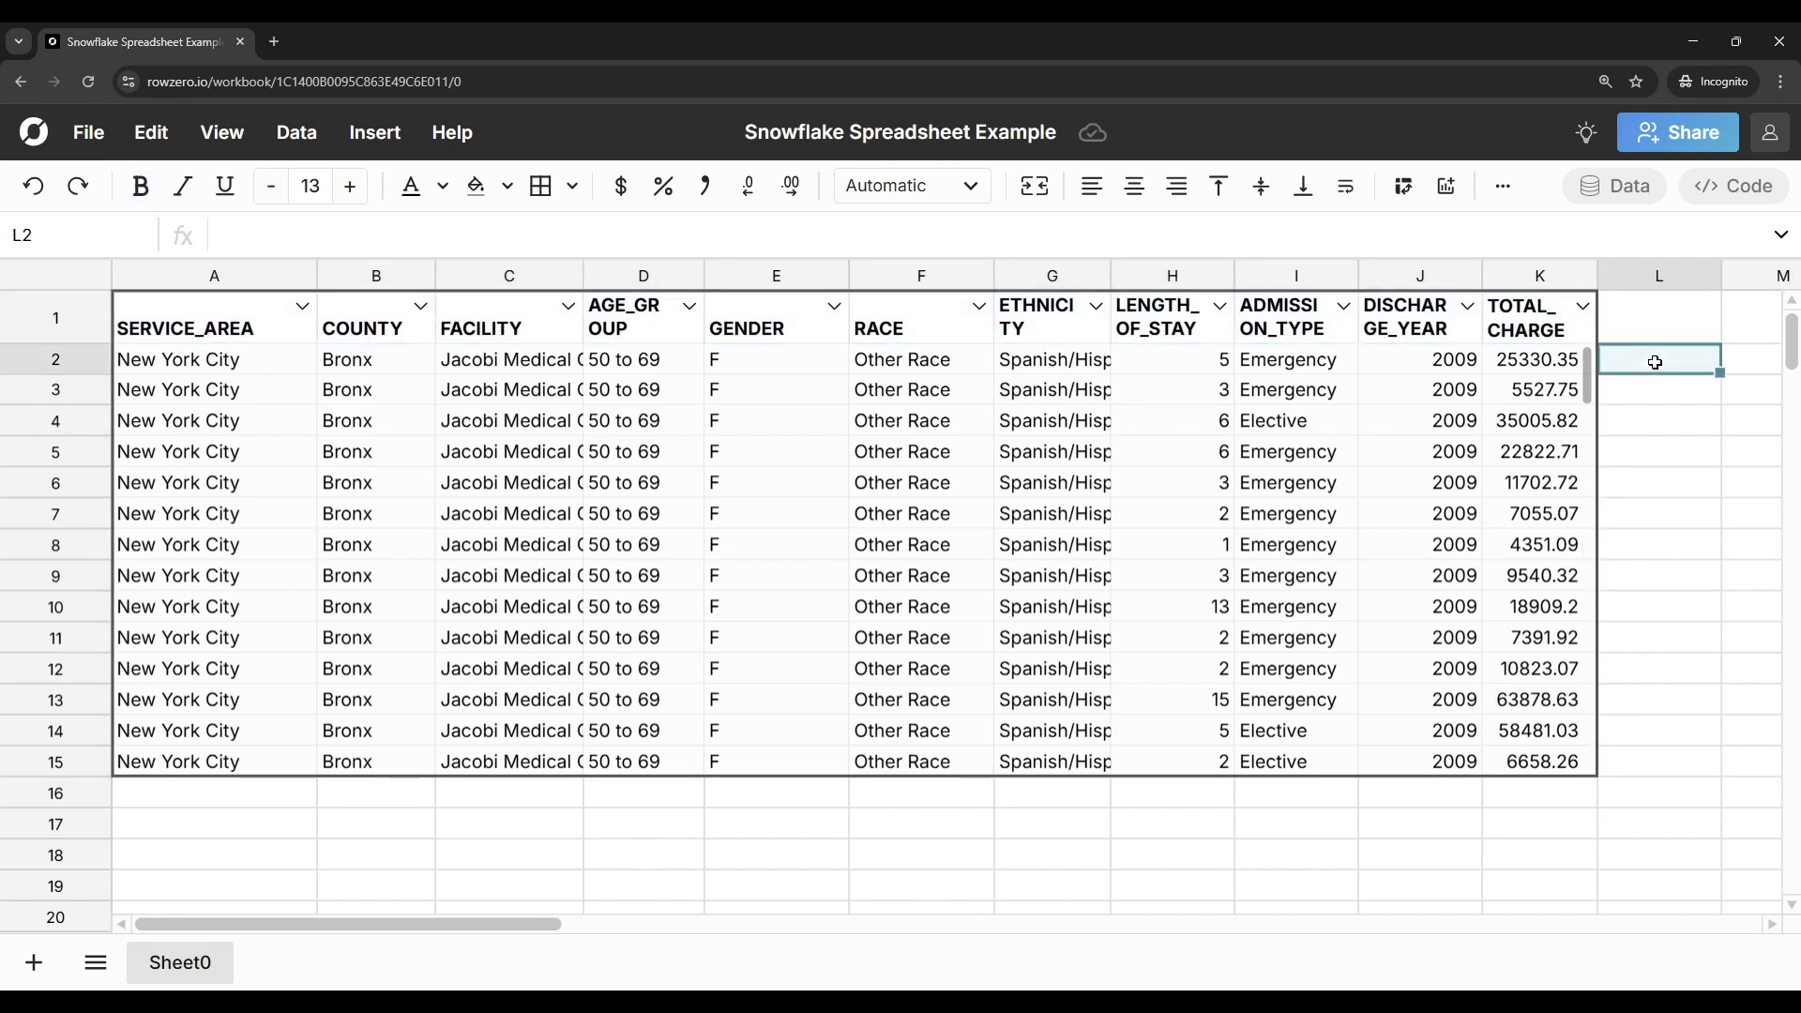
text(=)
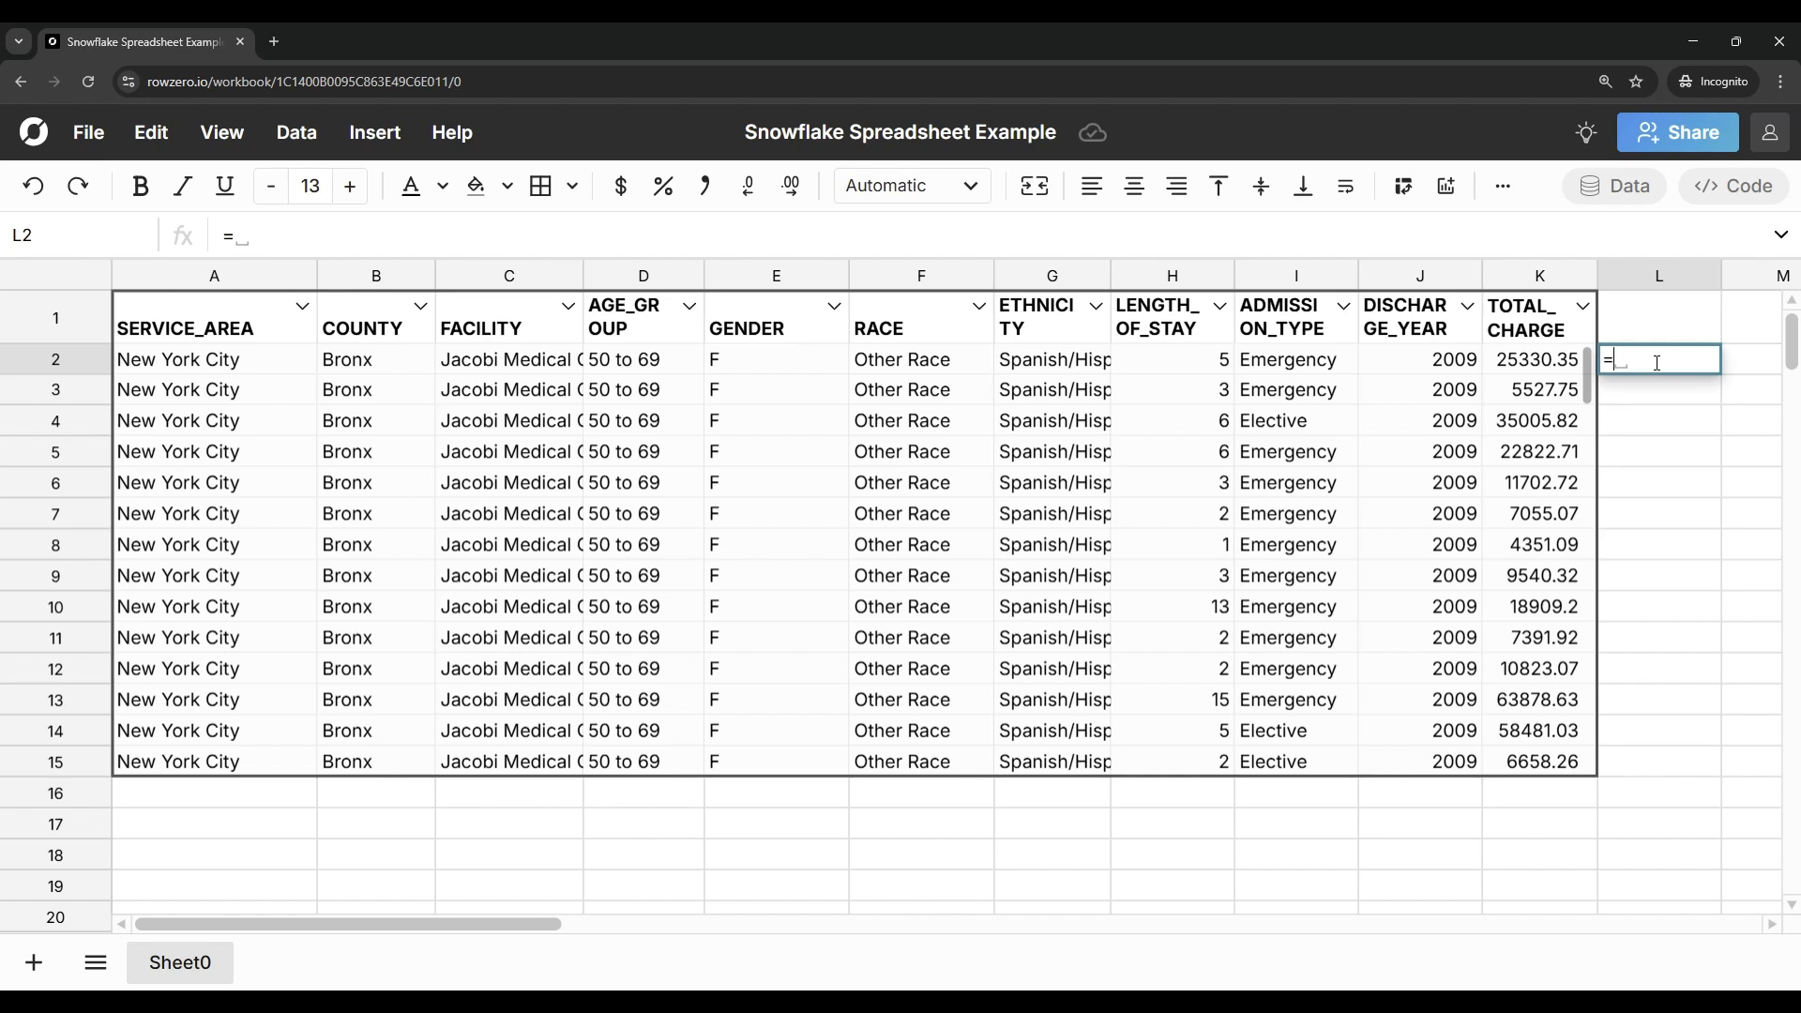
key(Left)
text(/)
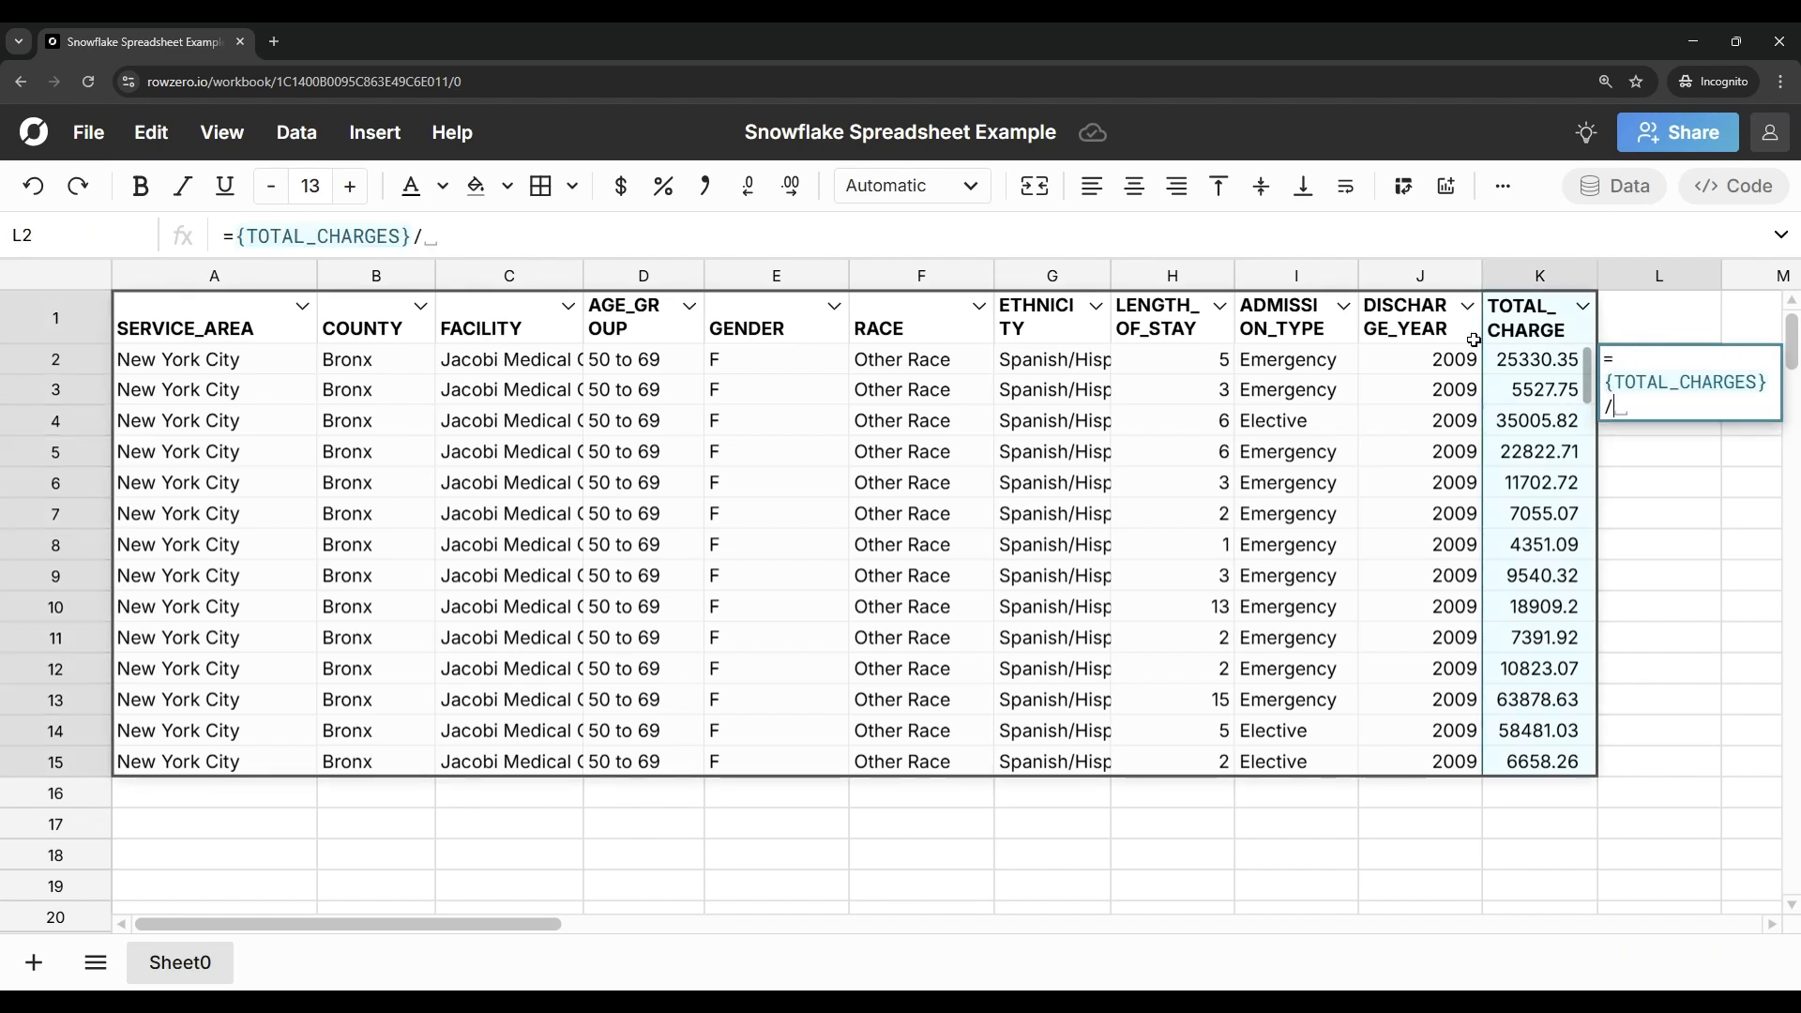
click(1150, 360)
key(Return)
Step: Name the new calculated column in L1 "Avg Daily"
click(1657, 321)
text(A)
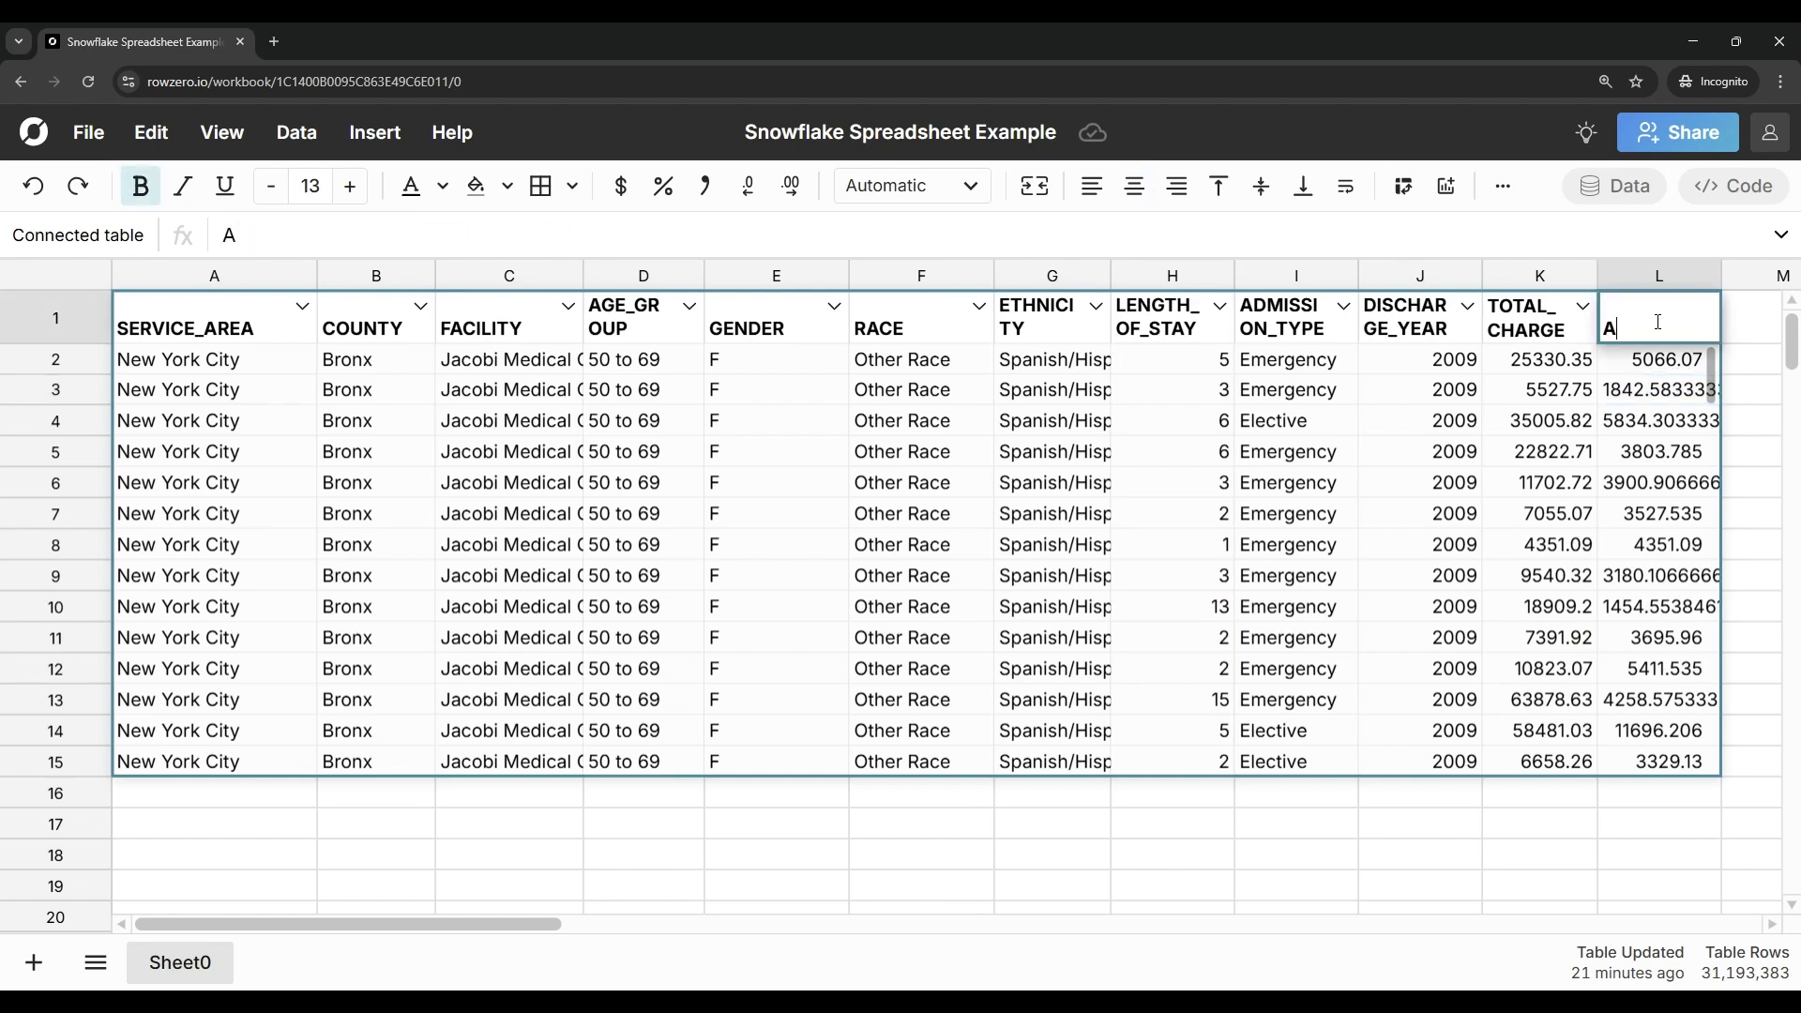
text(vg Daily)
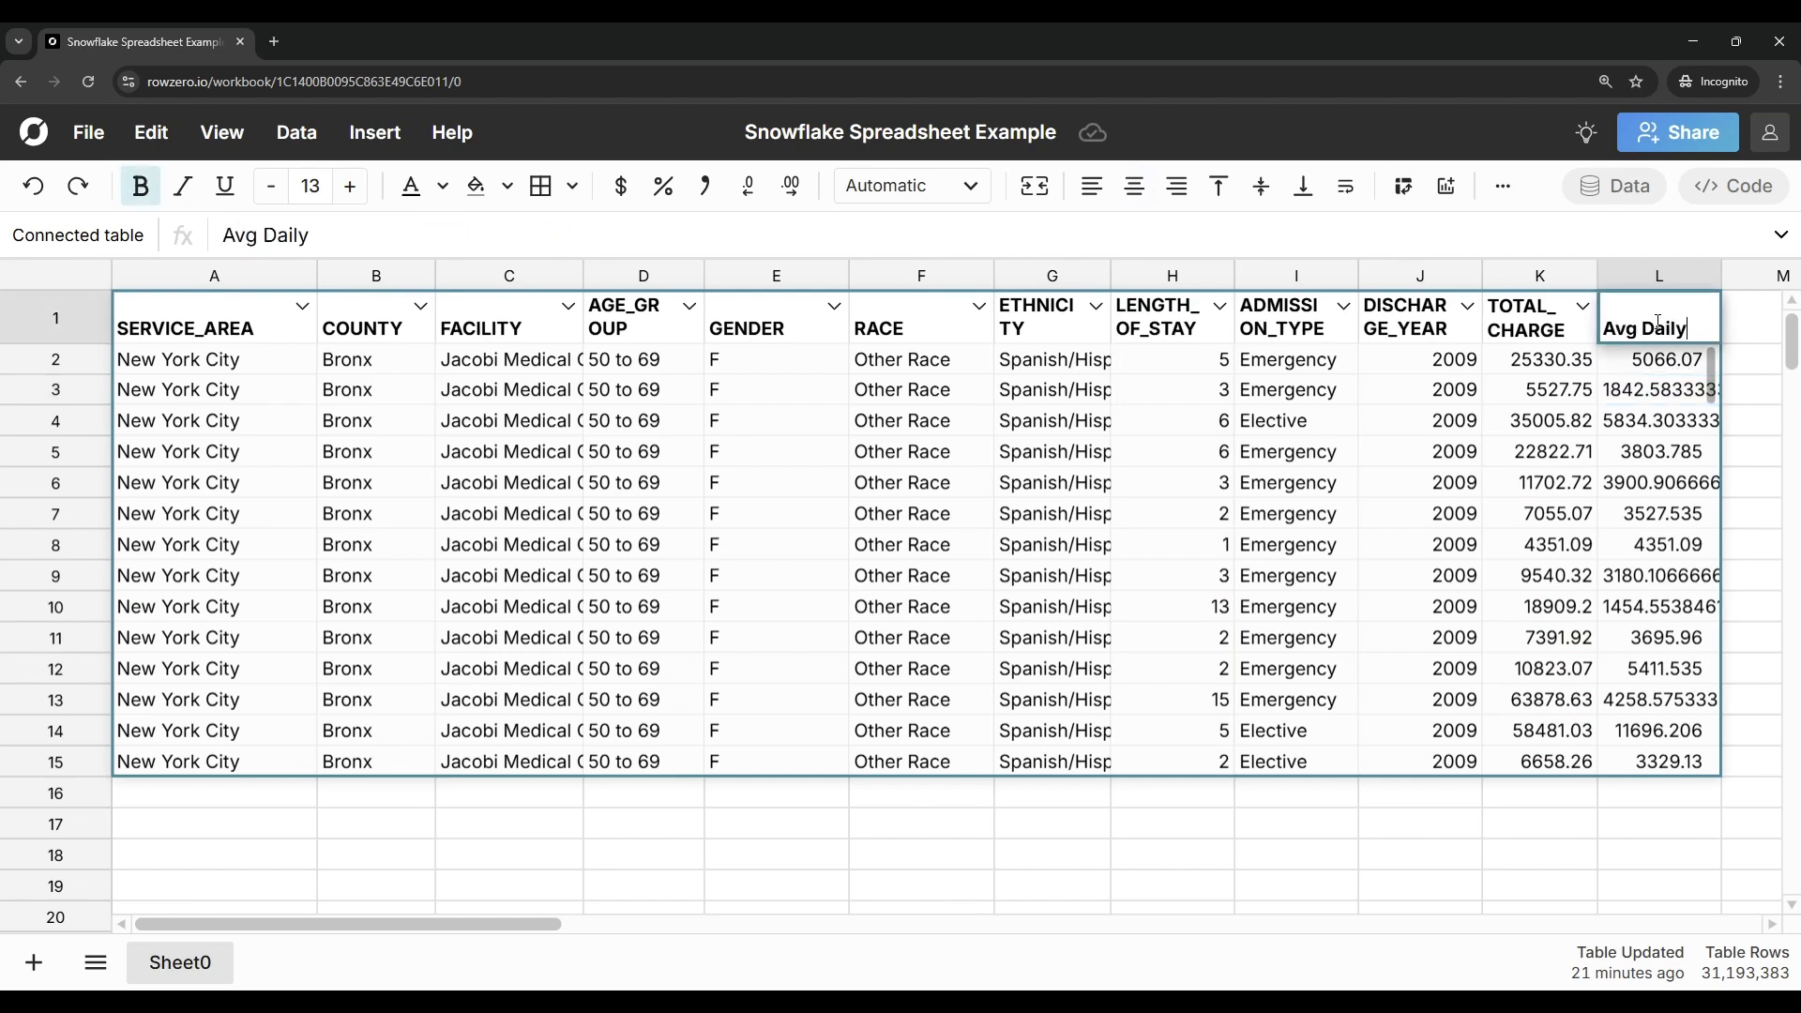
Step: Apply the dollar currency format to the TOTAL_CHARGES and Avg Daily columns
click(1636, 385)
shift+click(1572, 388)
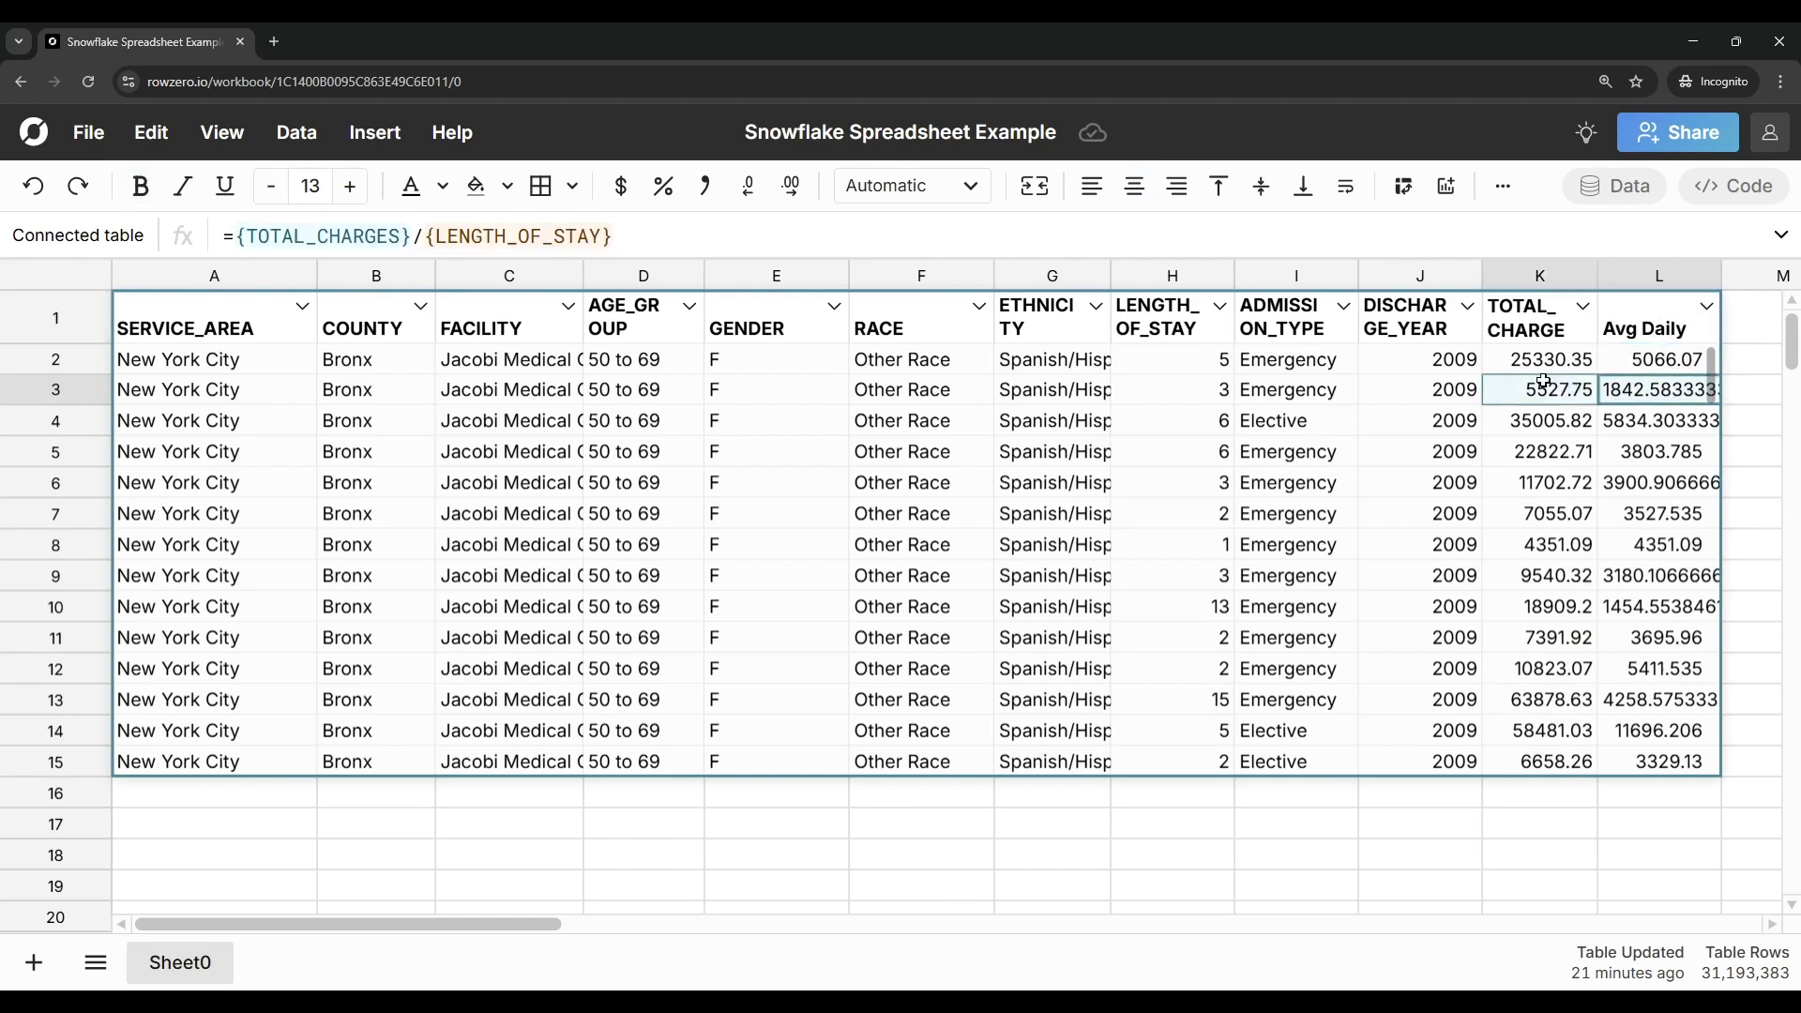
click(611, 199)
Step: Sum the table's TOTAL_CHARGES column in K17 with =SUM(A1["TOTAL_CHARGES"])
click(1520, 827)
text(=sum()
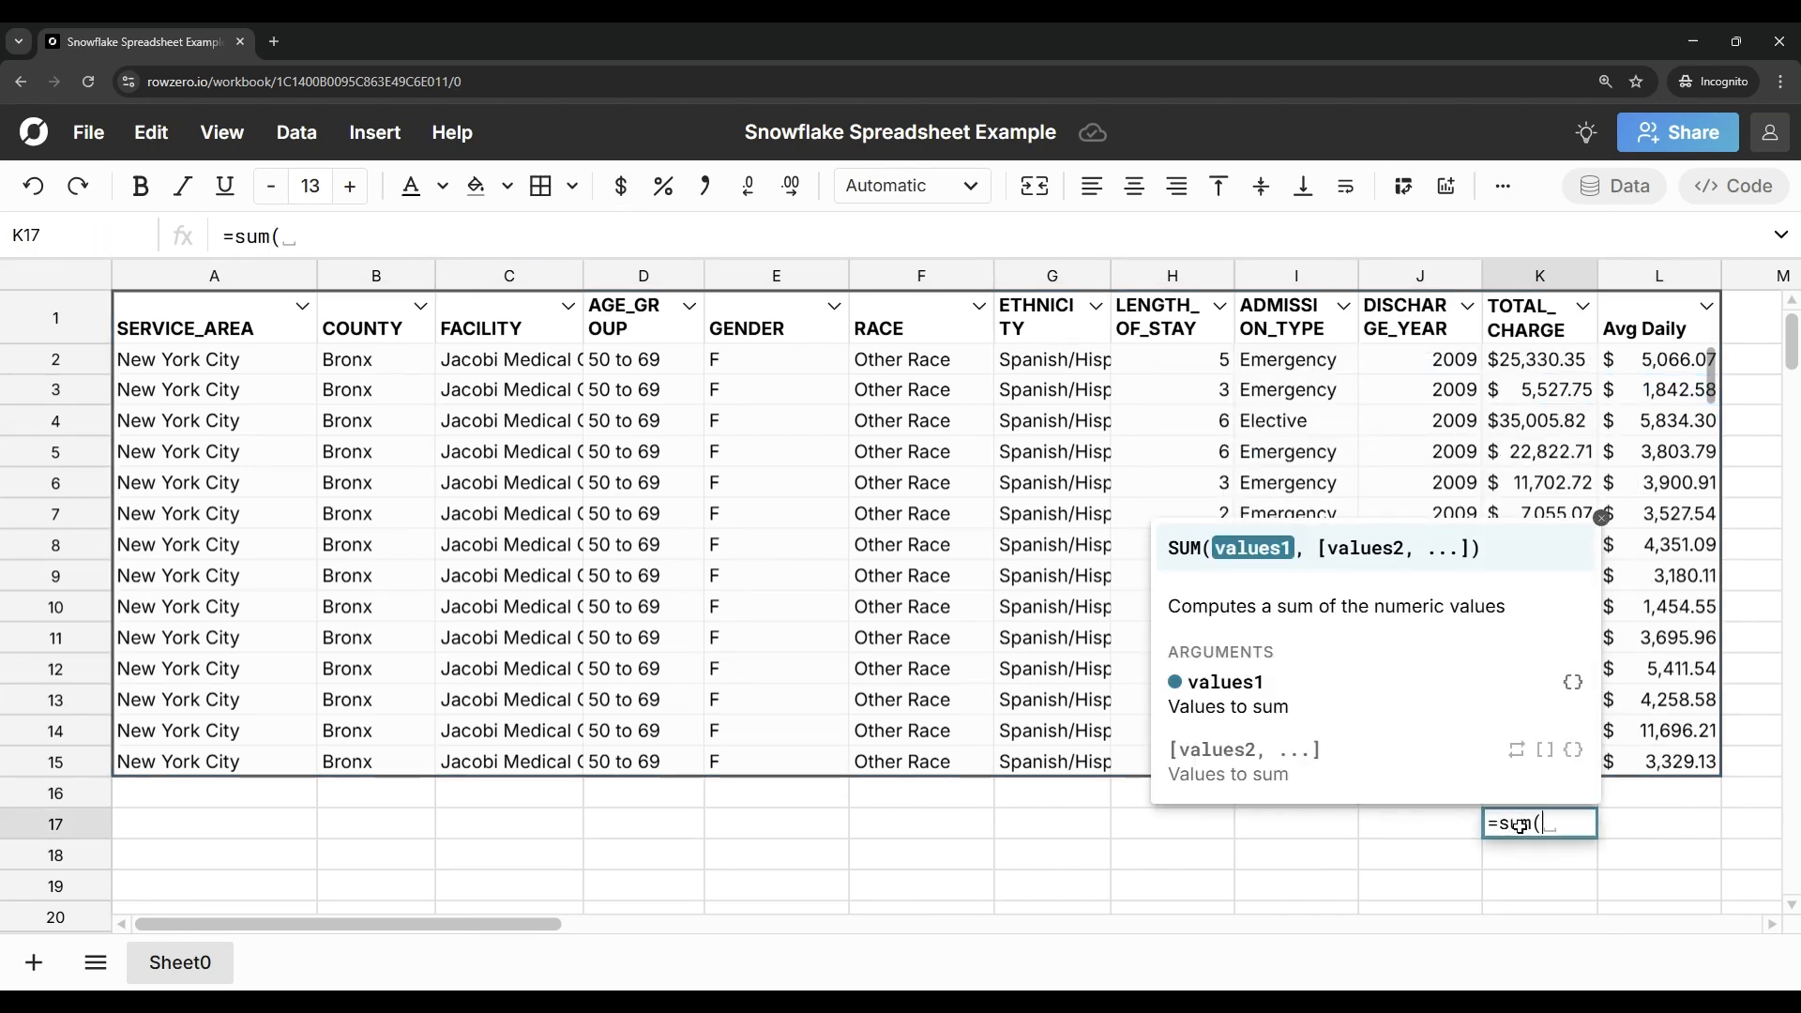
click(1507, 489)
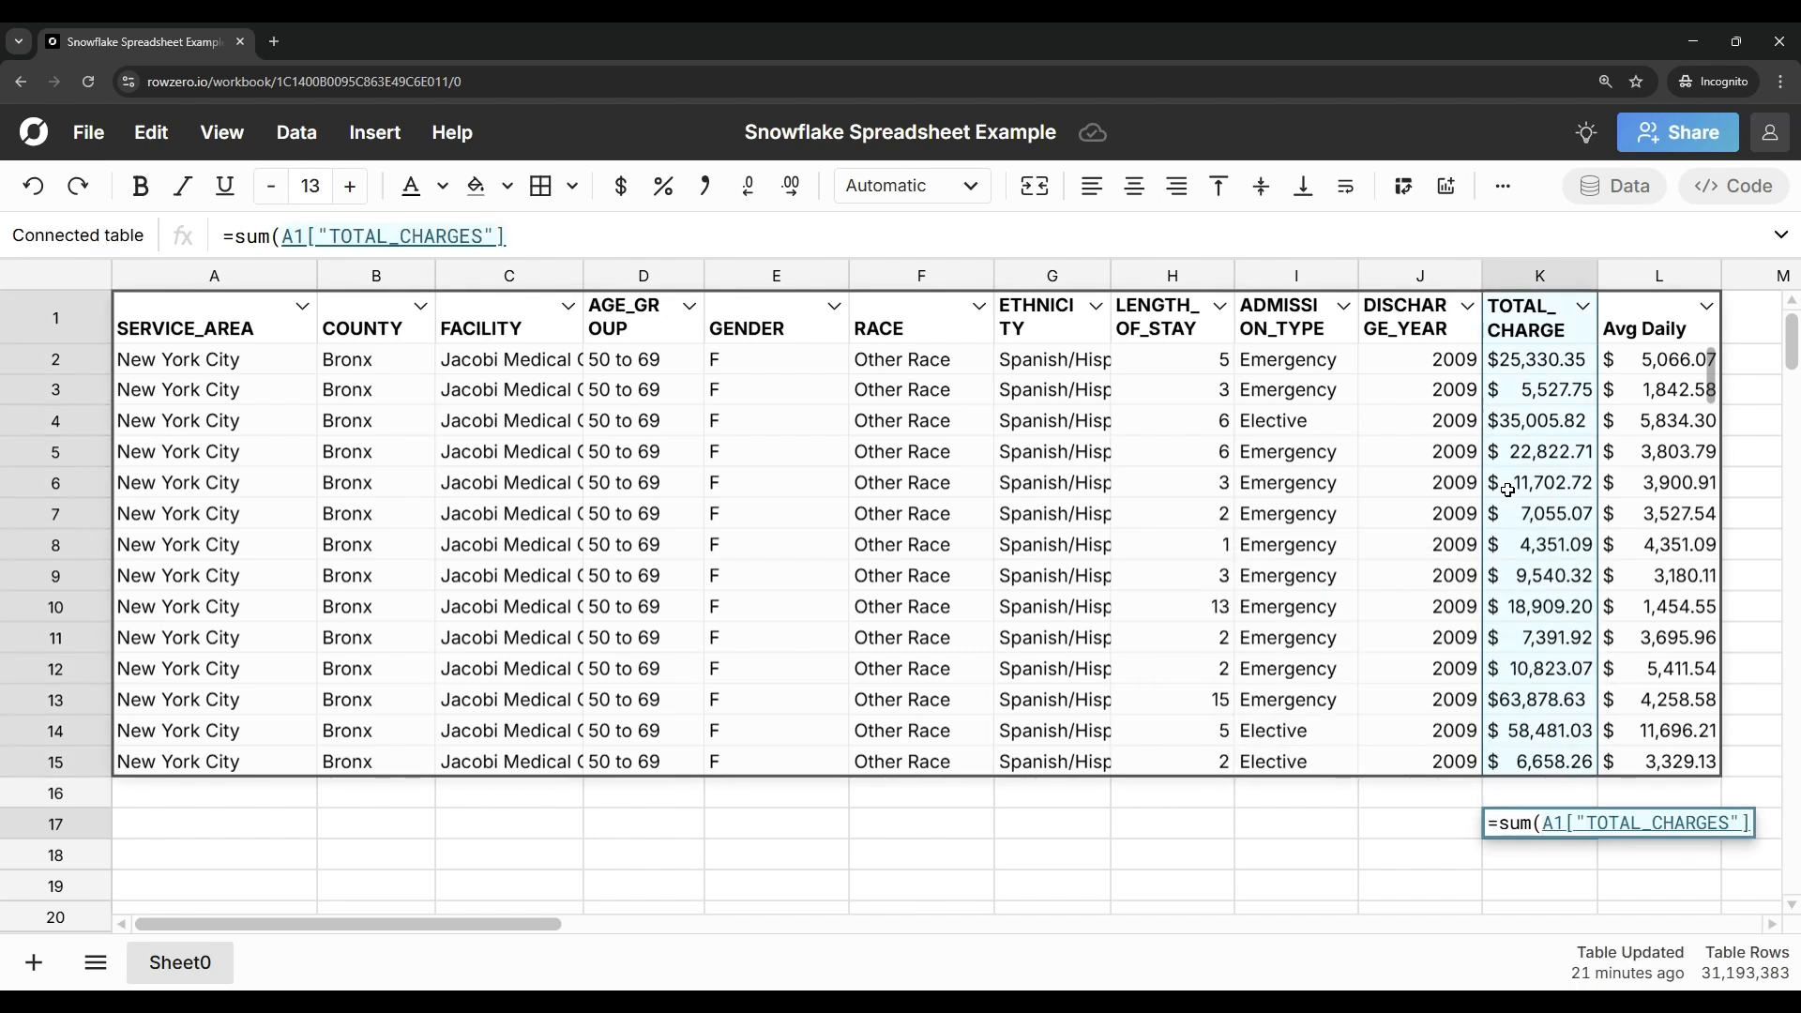
key(Return)
Step: Format the total in K17 as dollars without decimals and widen the TOTAL_CHARGES column to fit it
click(1561, 812)
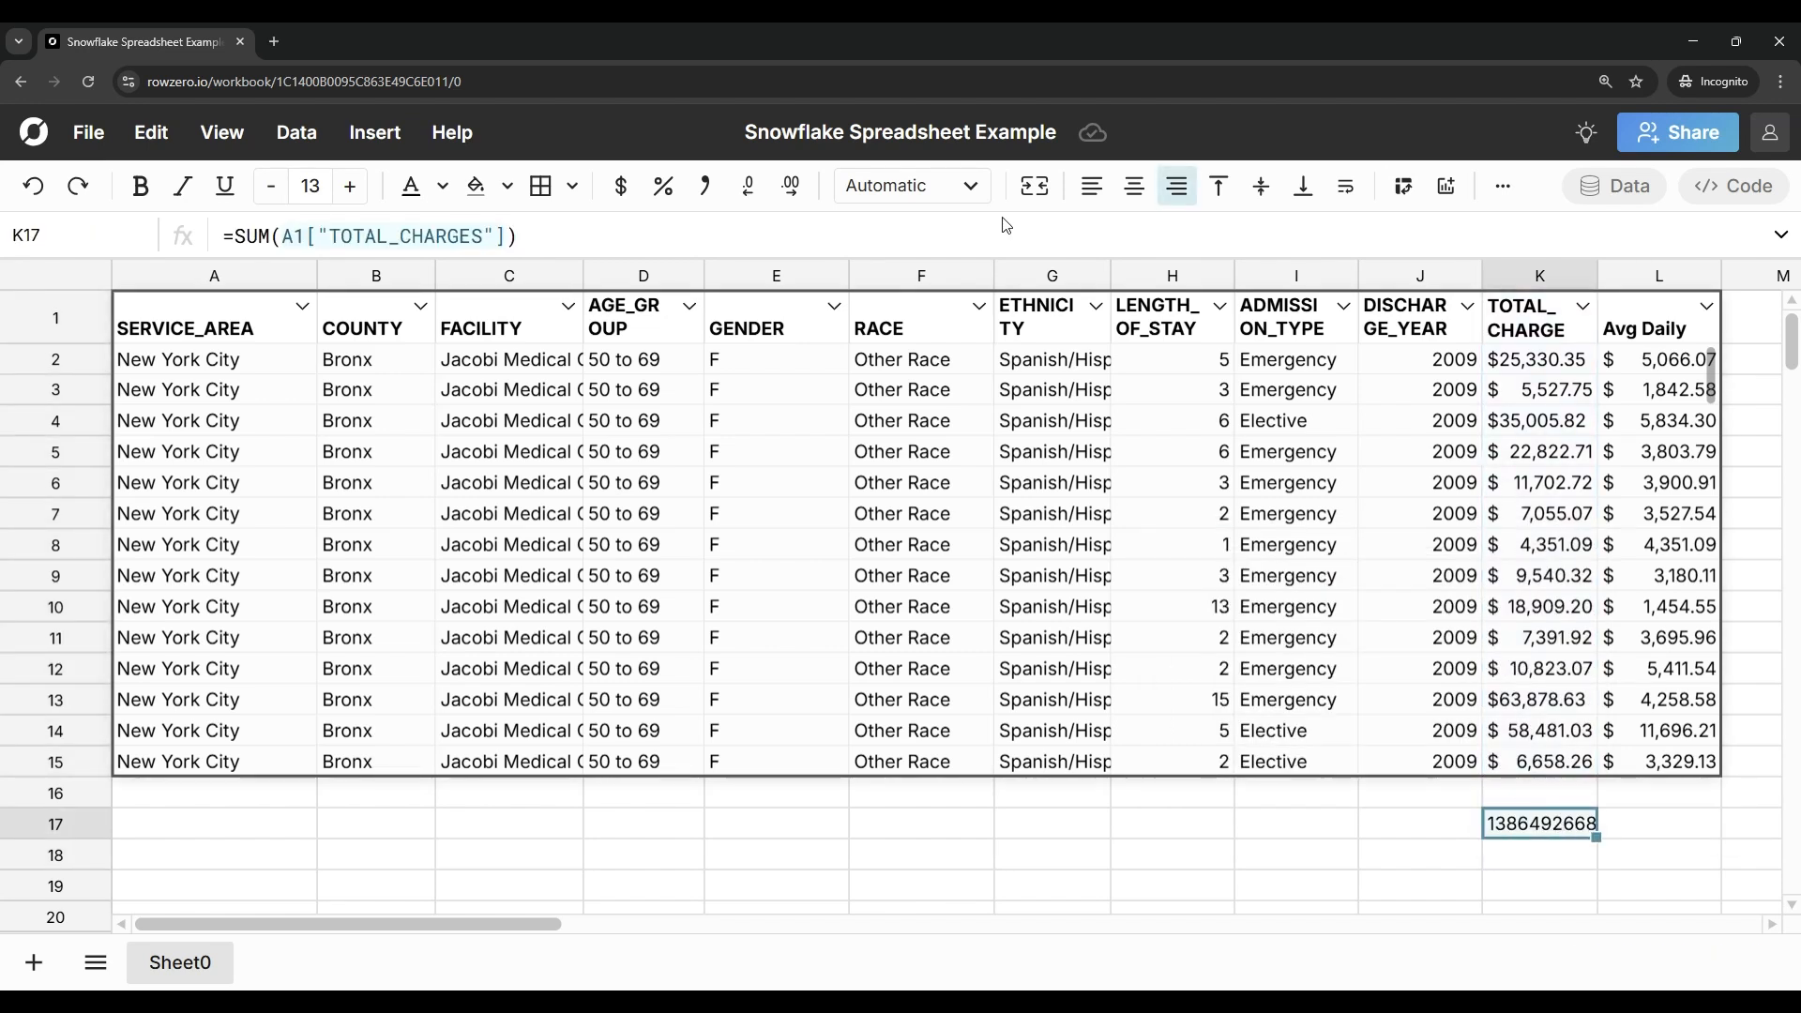
click(630, 192)
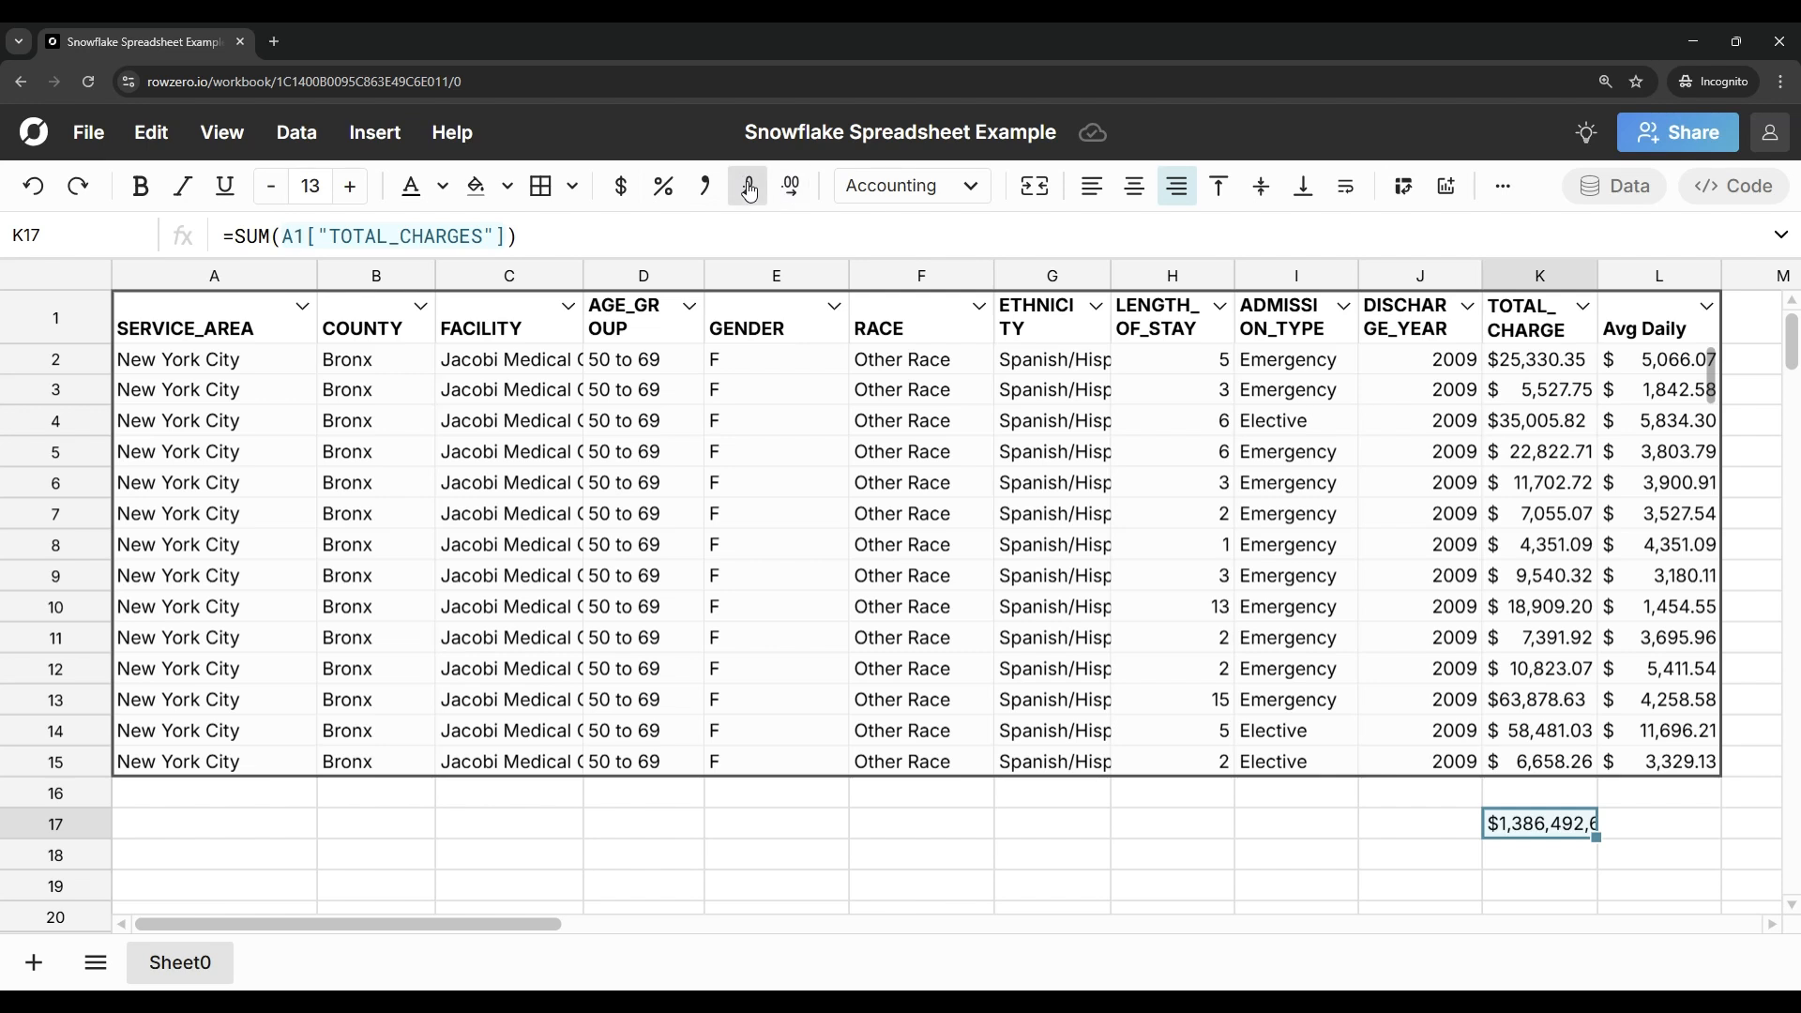
click(1592, 277)
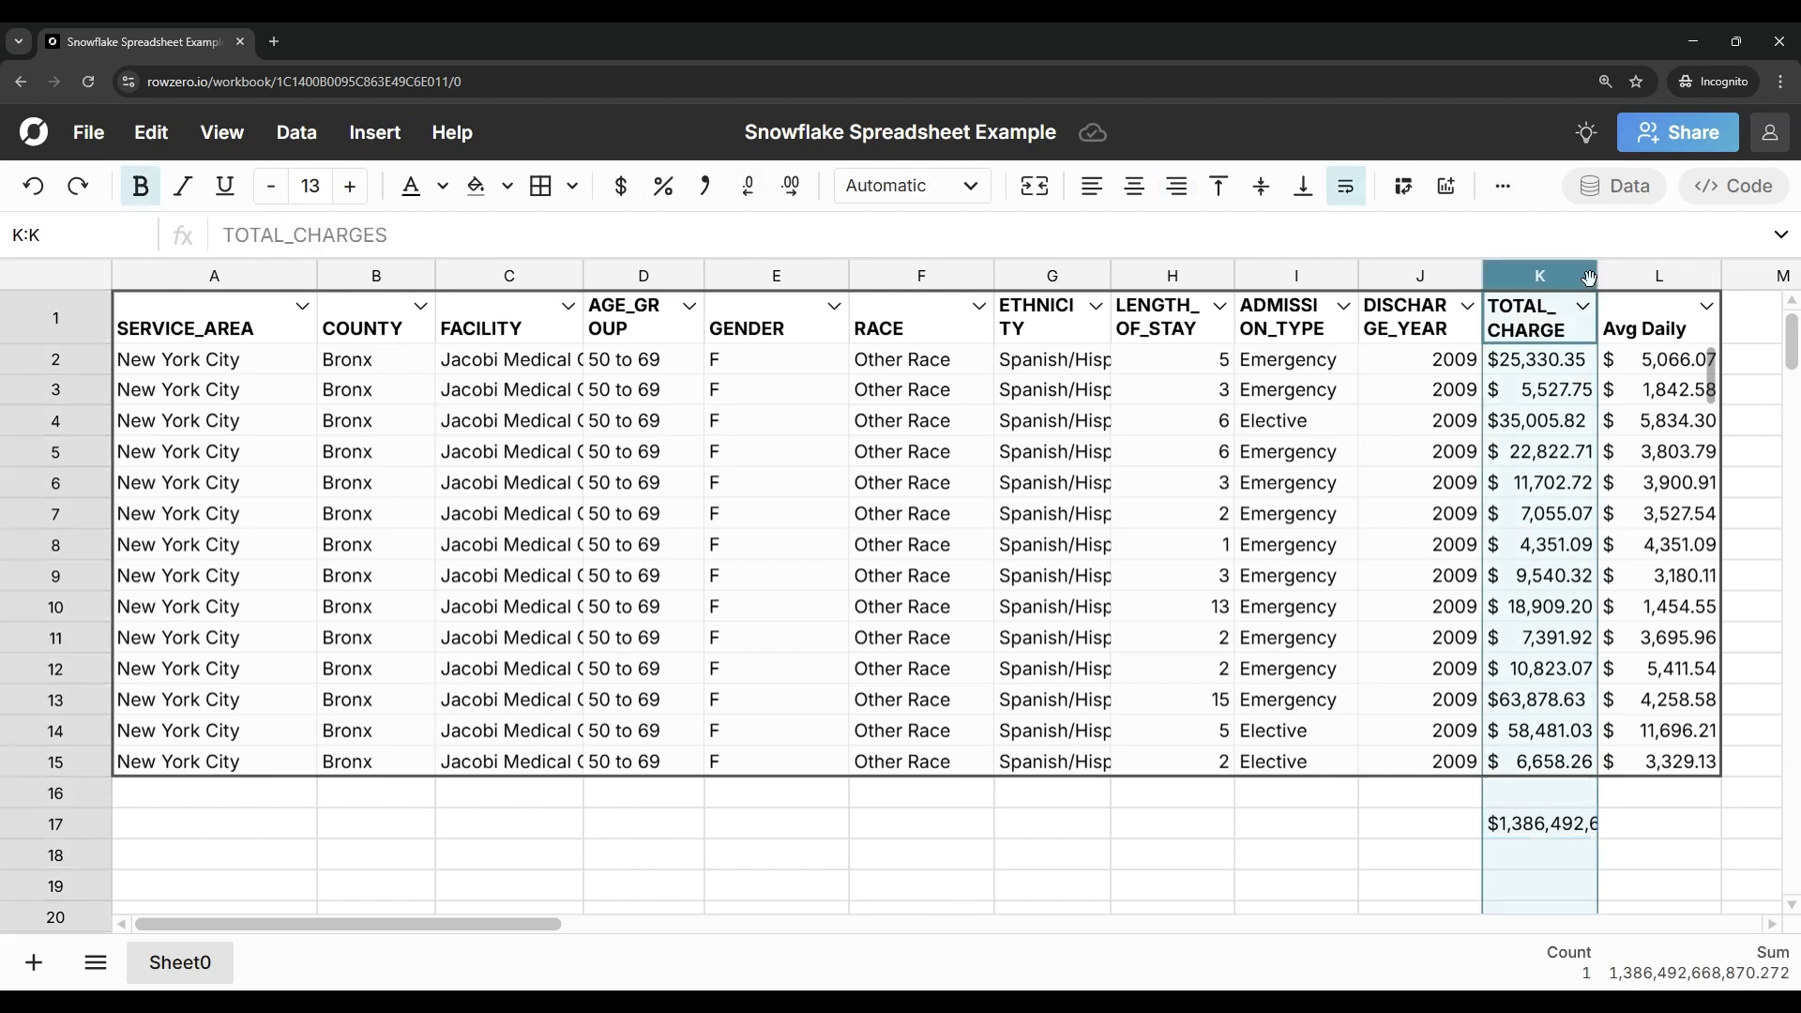
drag(1602, 273, 1701, 281)
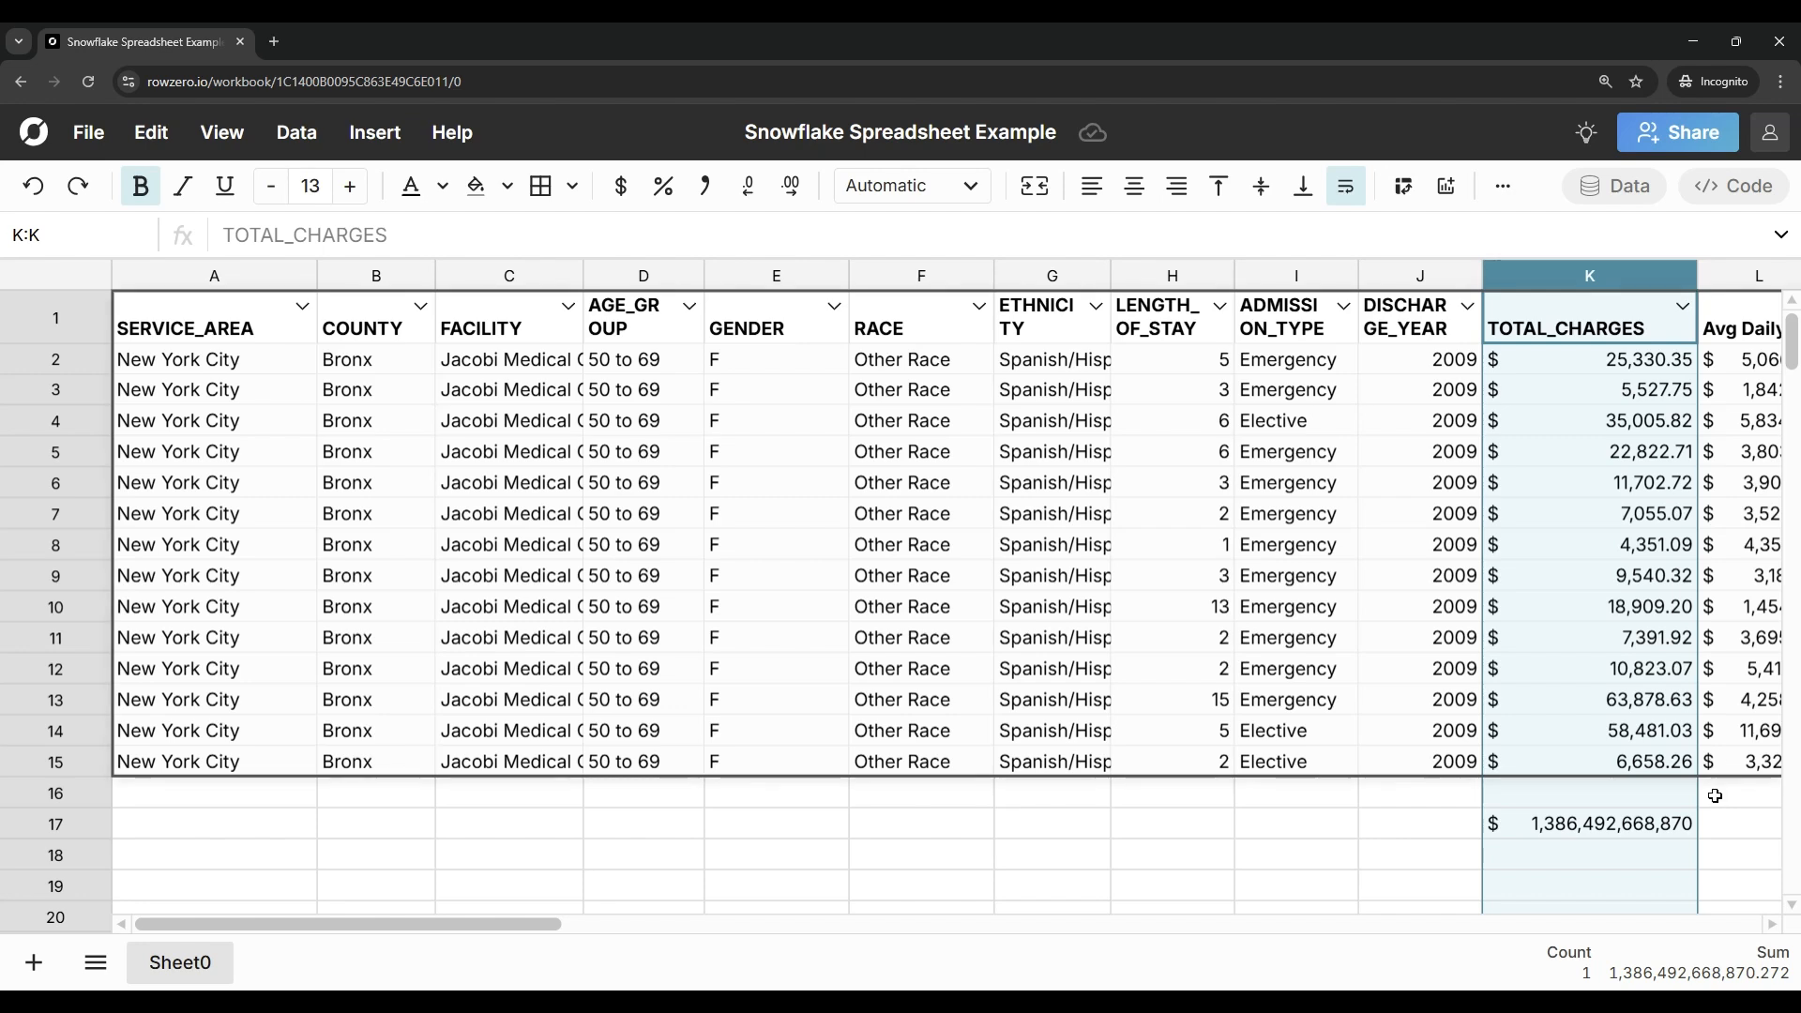
Step: Clear the total from K17 and create a pivot table from the hospital table at A17 on the existing sheet
click(1622, 816)
key(Delete)
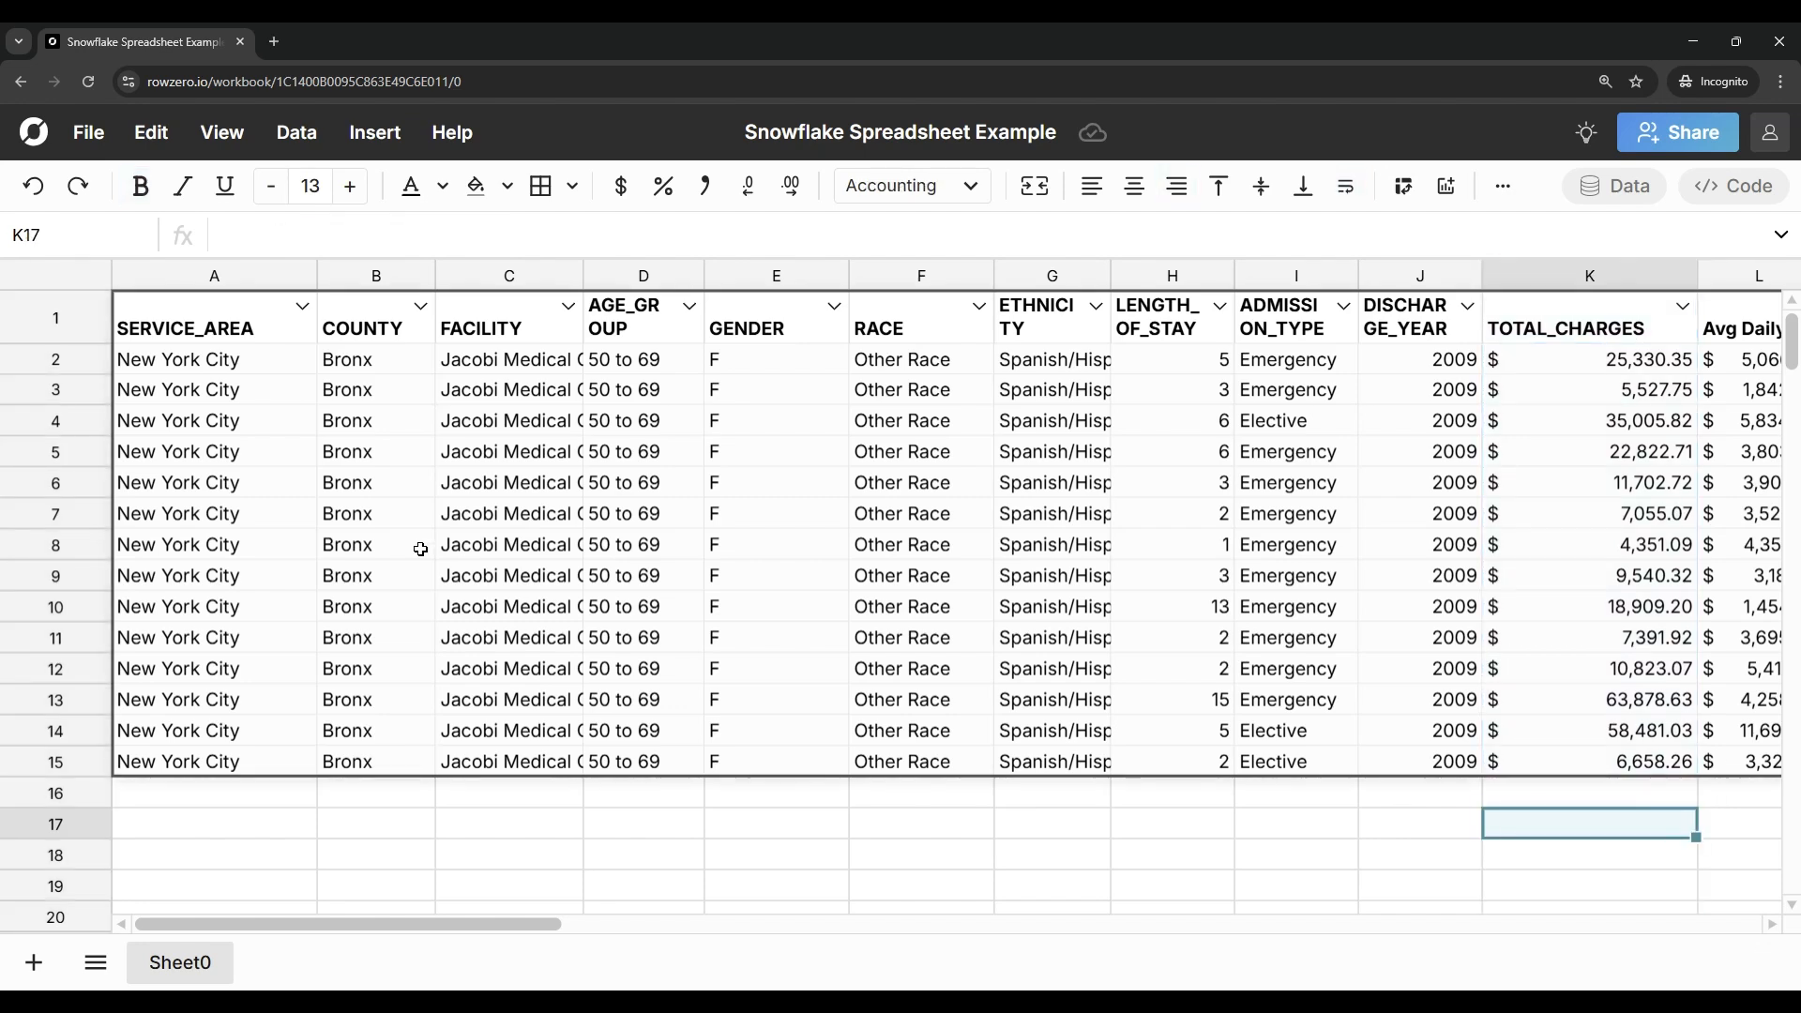
right_click(542, 421)
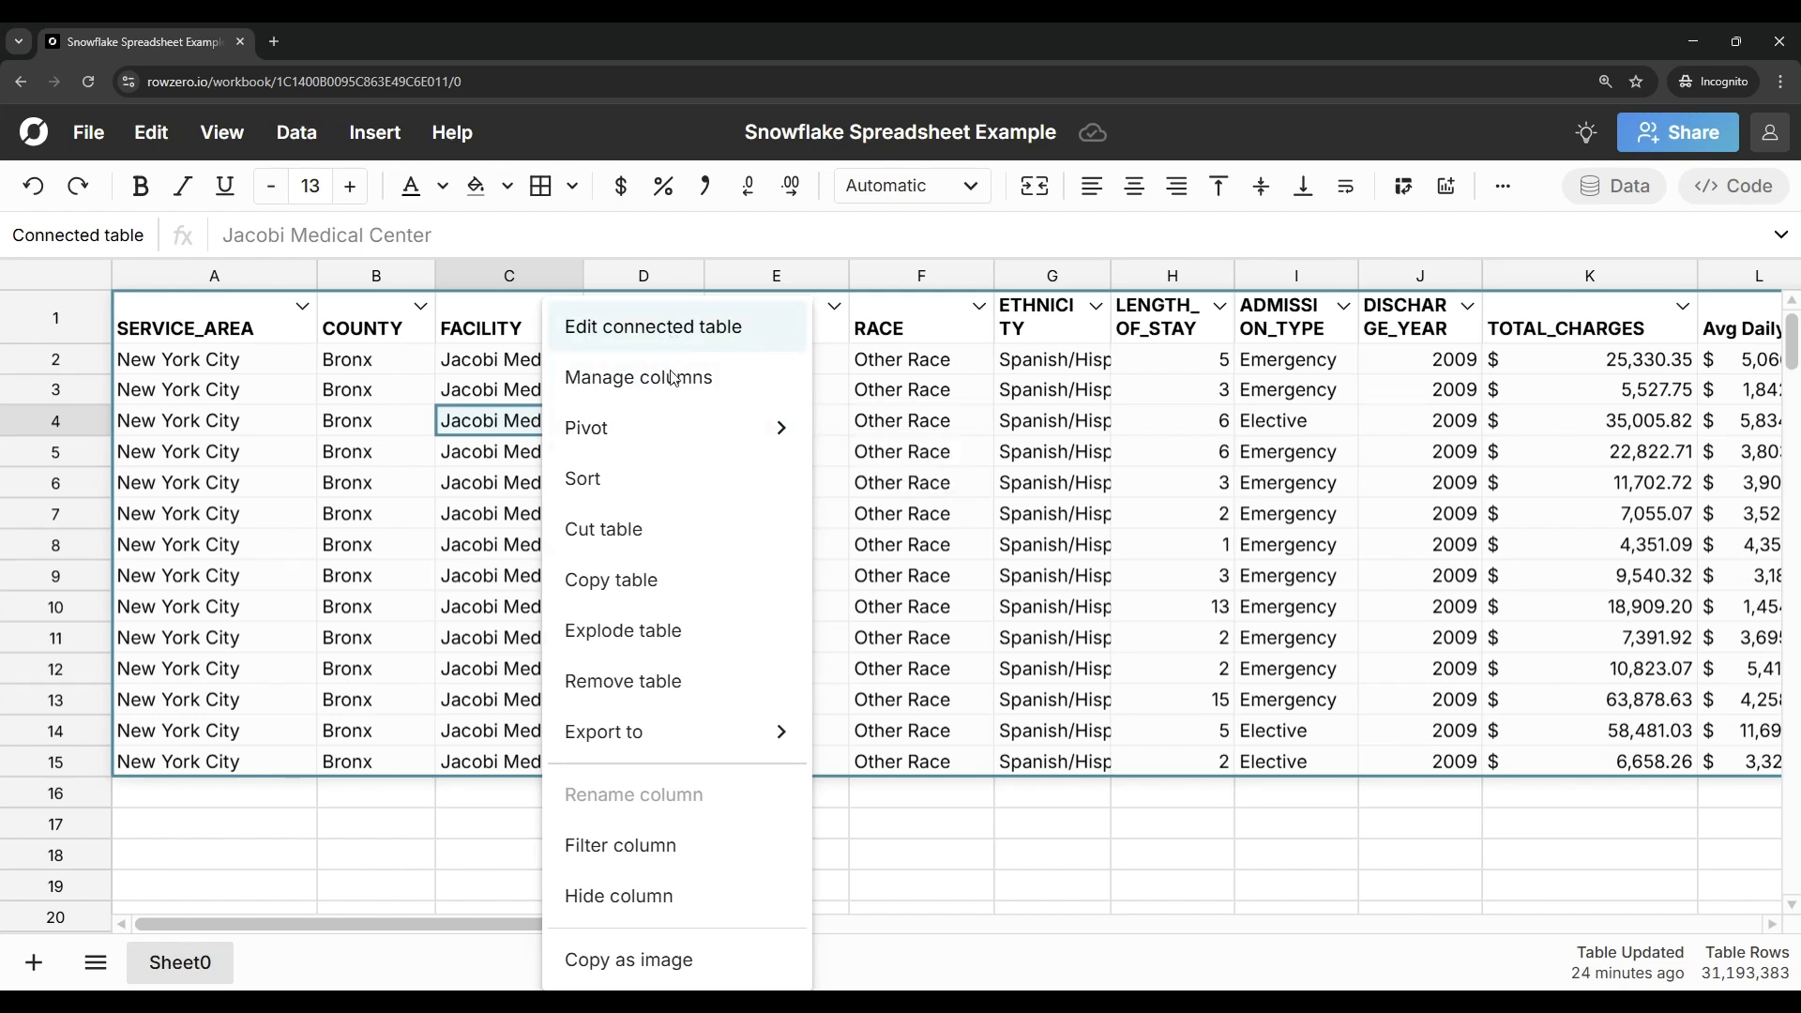
mouse_move(696, 439)
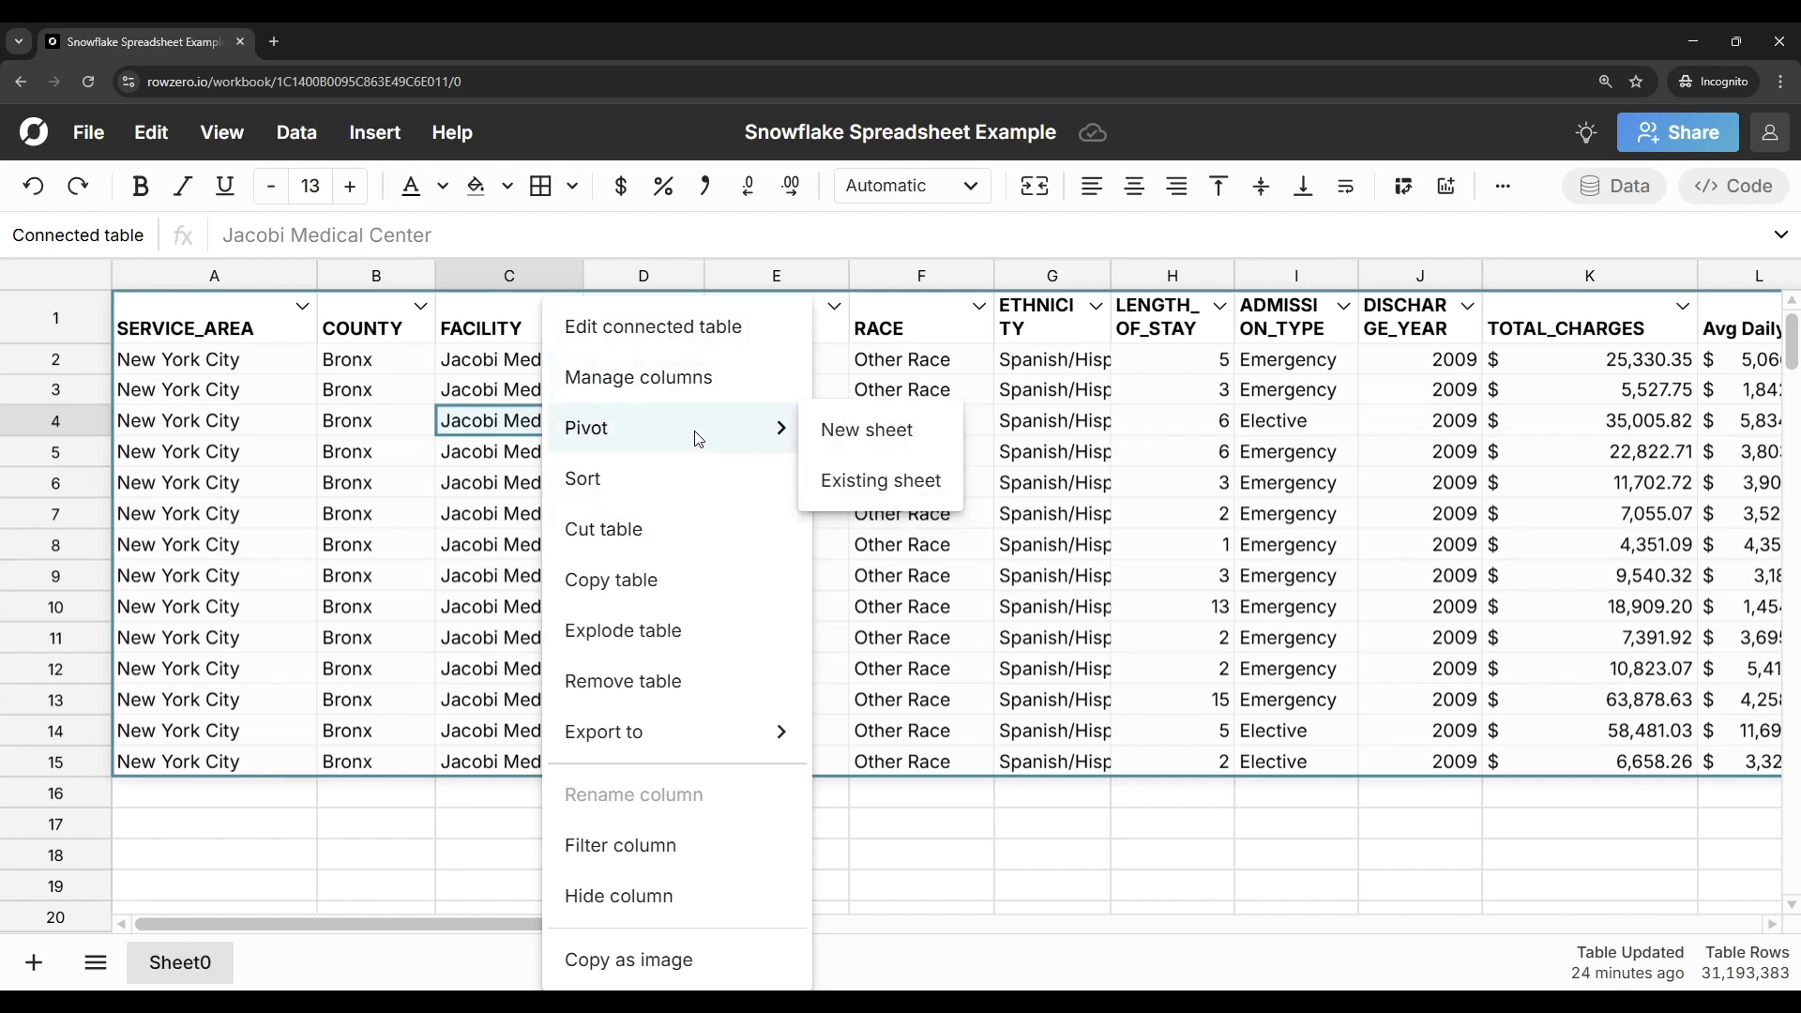
click(844, 480)
click(222, 819)
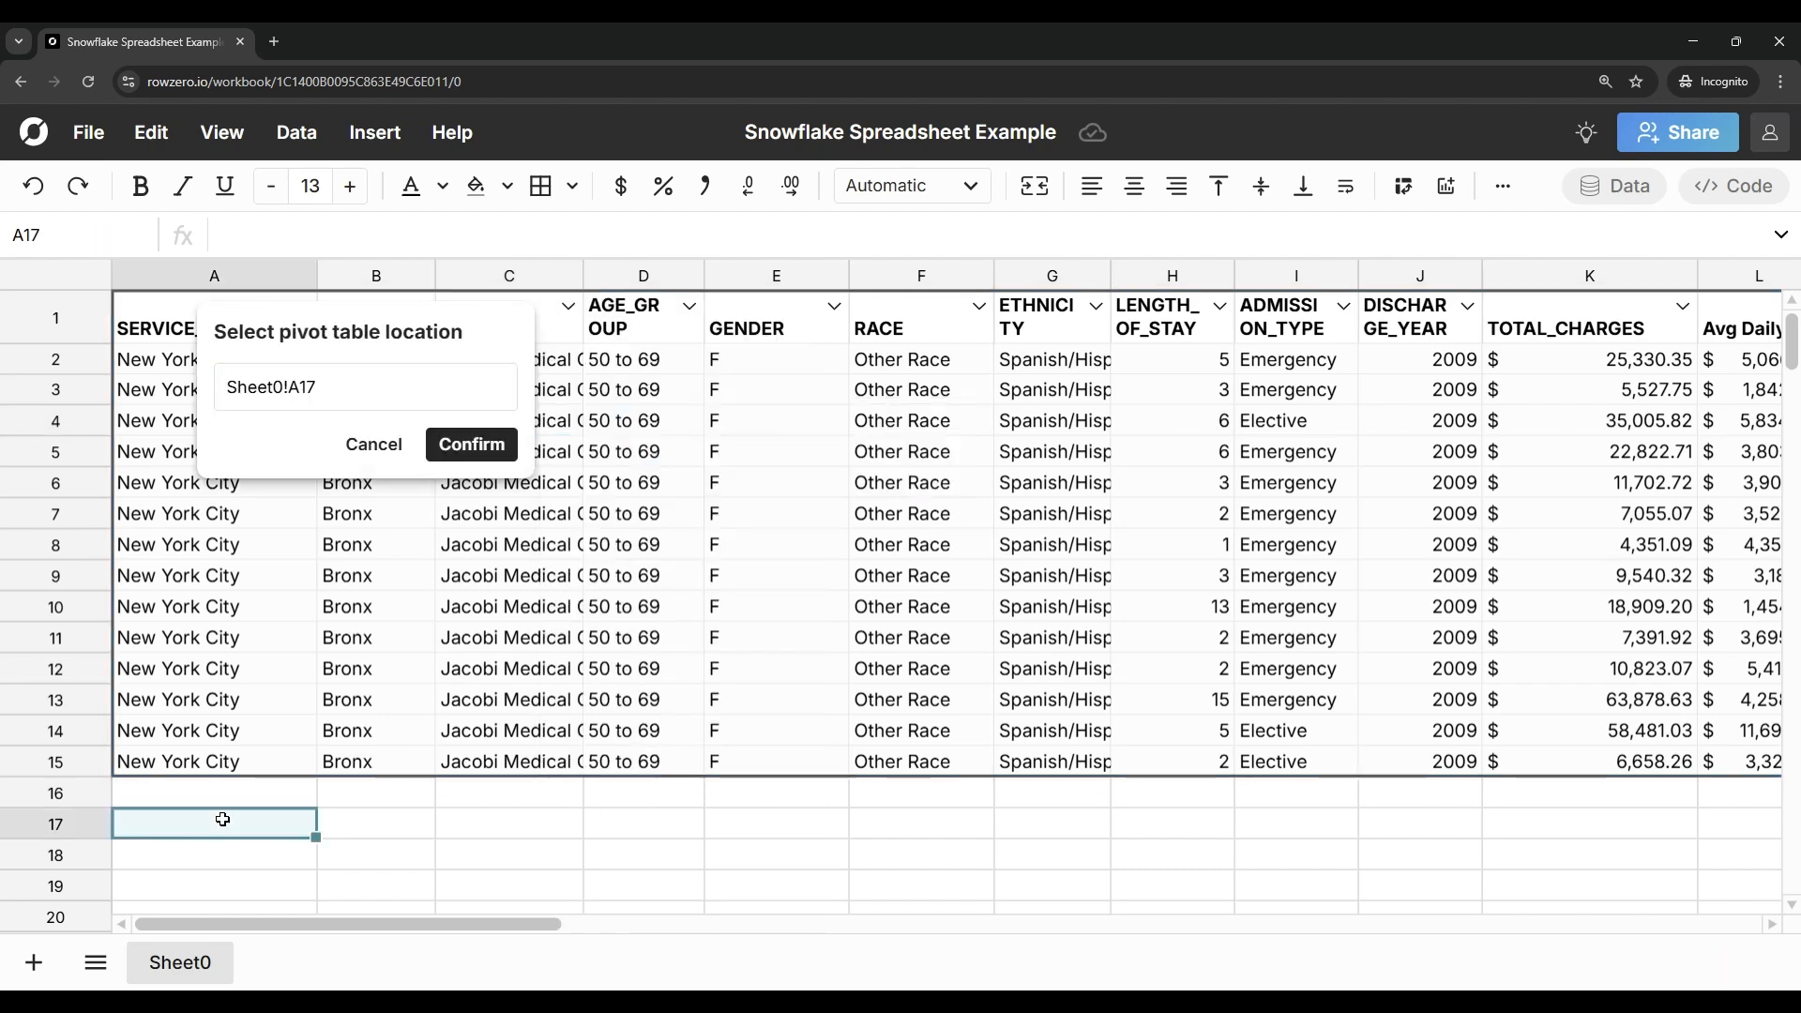
click(452, 444)
Step: Configure the pivot table with DISCHARGE_YEAR as rows, ADMISSION_TYPE as columns and the sum of TOTAL_CHARGES as values
scroll(451, 668, down, 1)
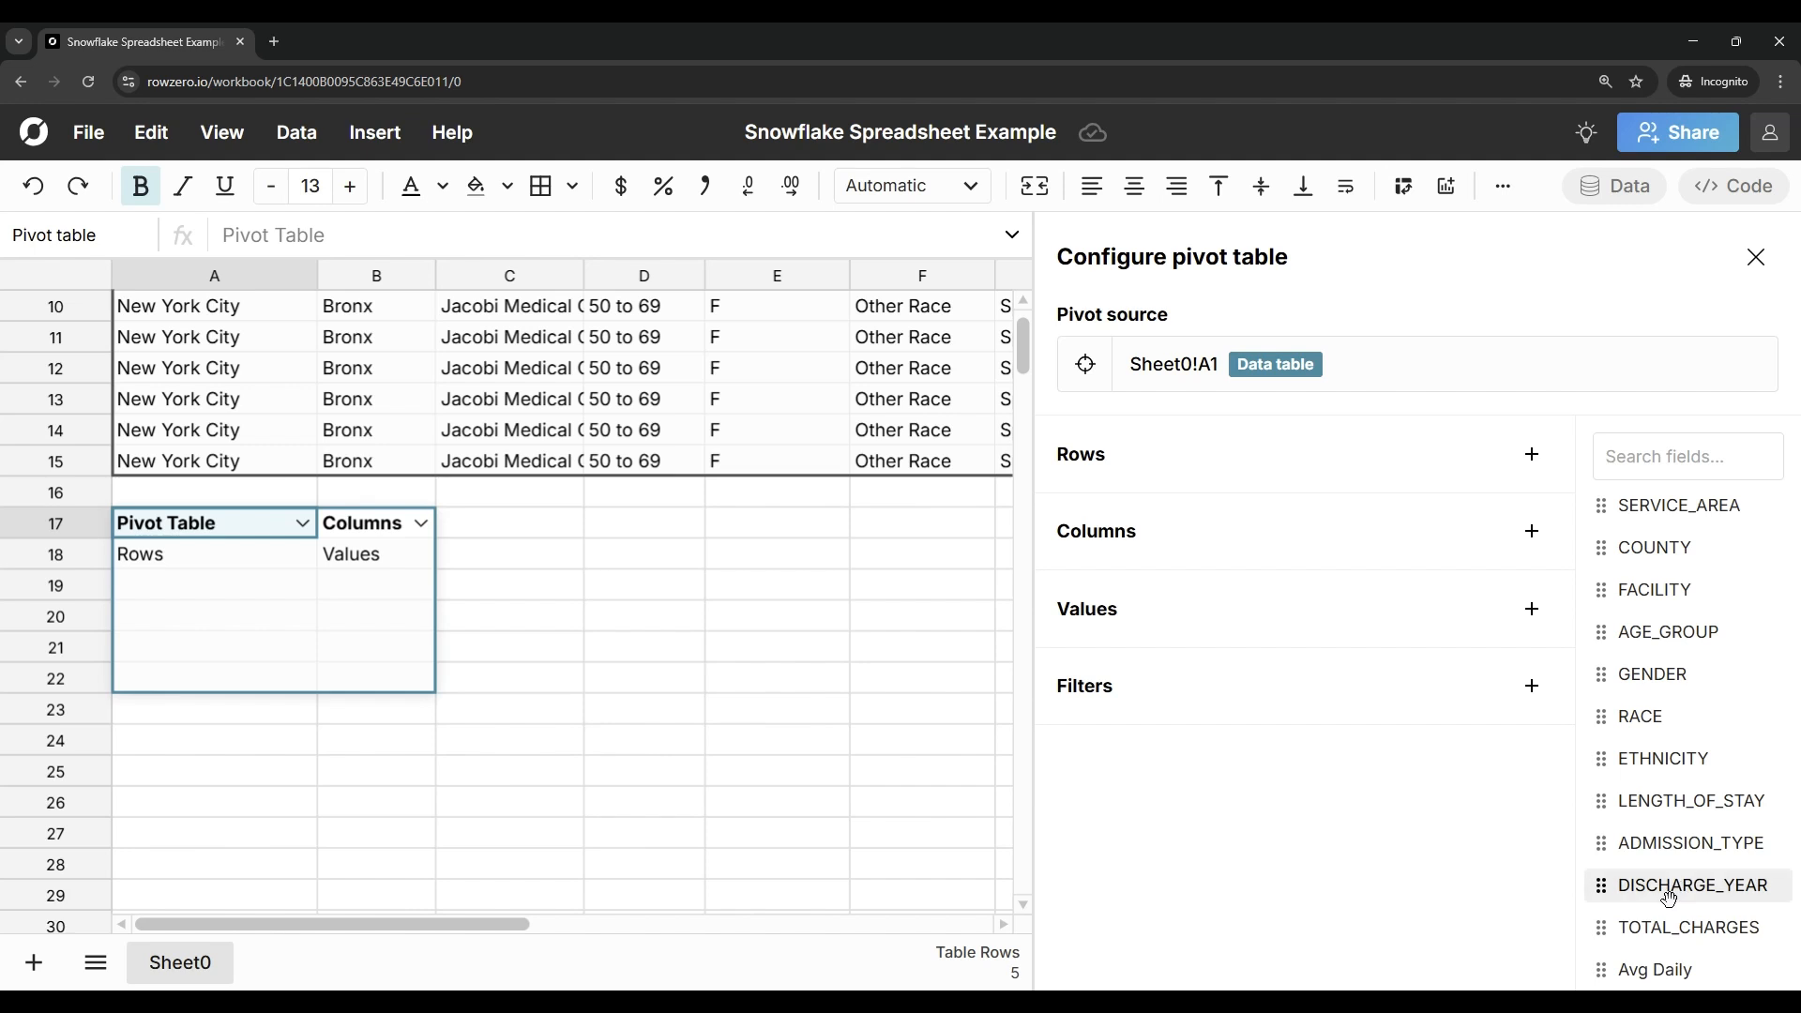
drag(1674, 884, 1205, 461)
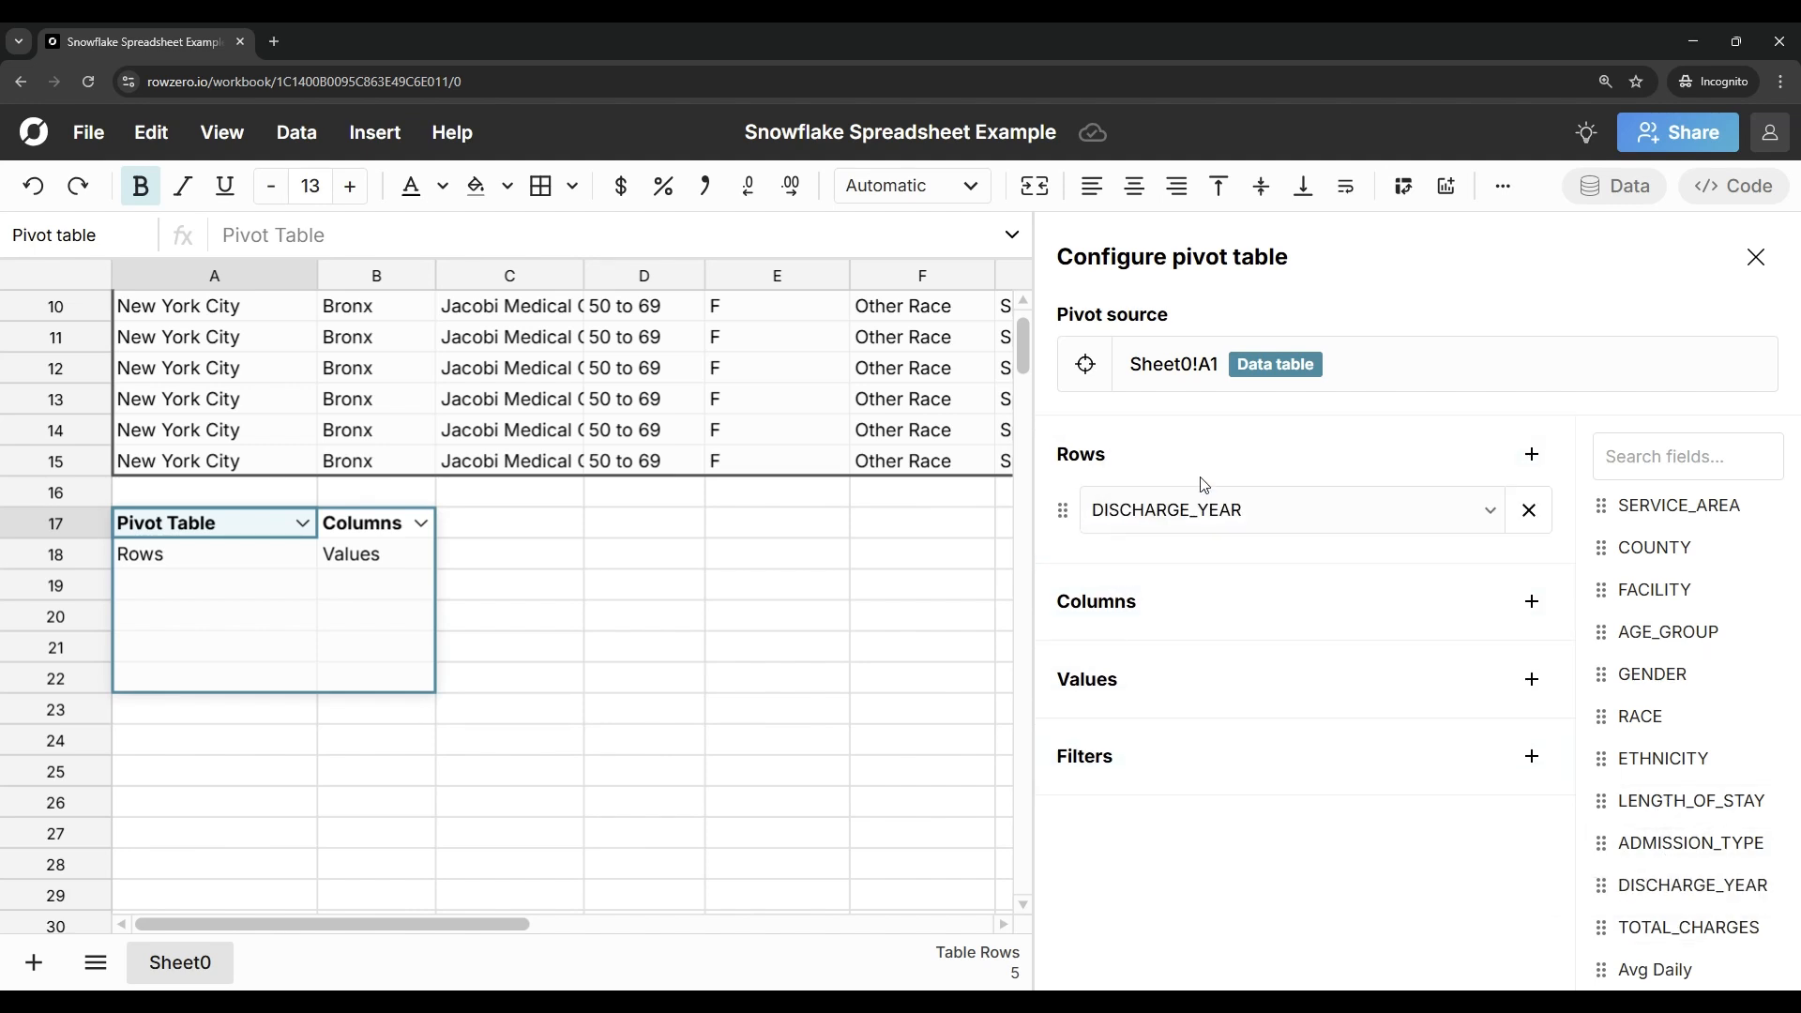
drag(1679, 842, 1255, 652)
drag(1647, 924, 1366, 760)
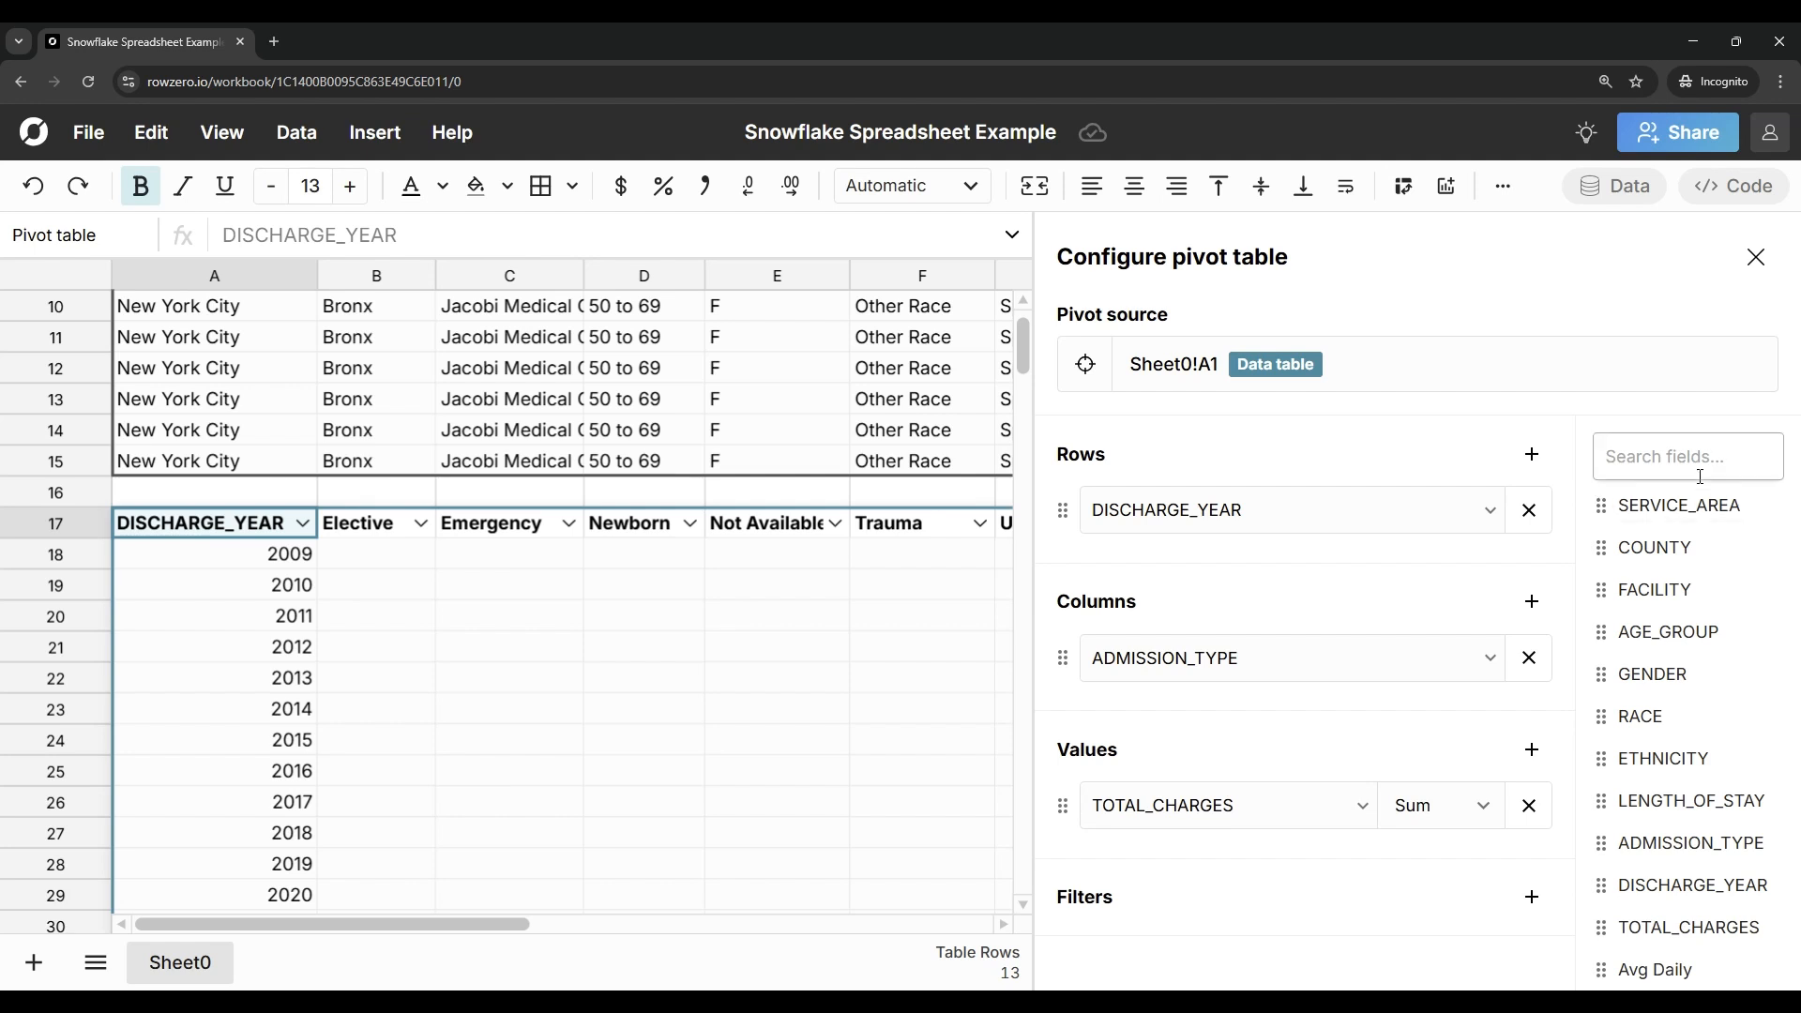
click(1754, 257)
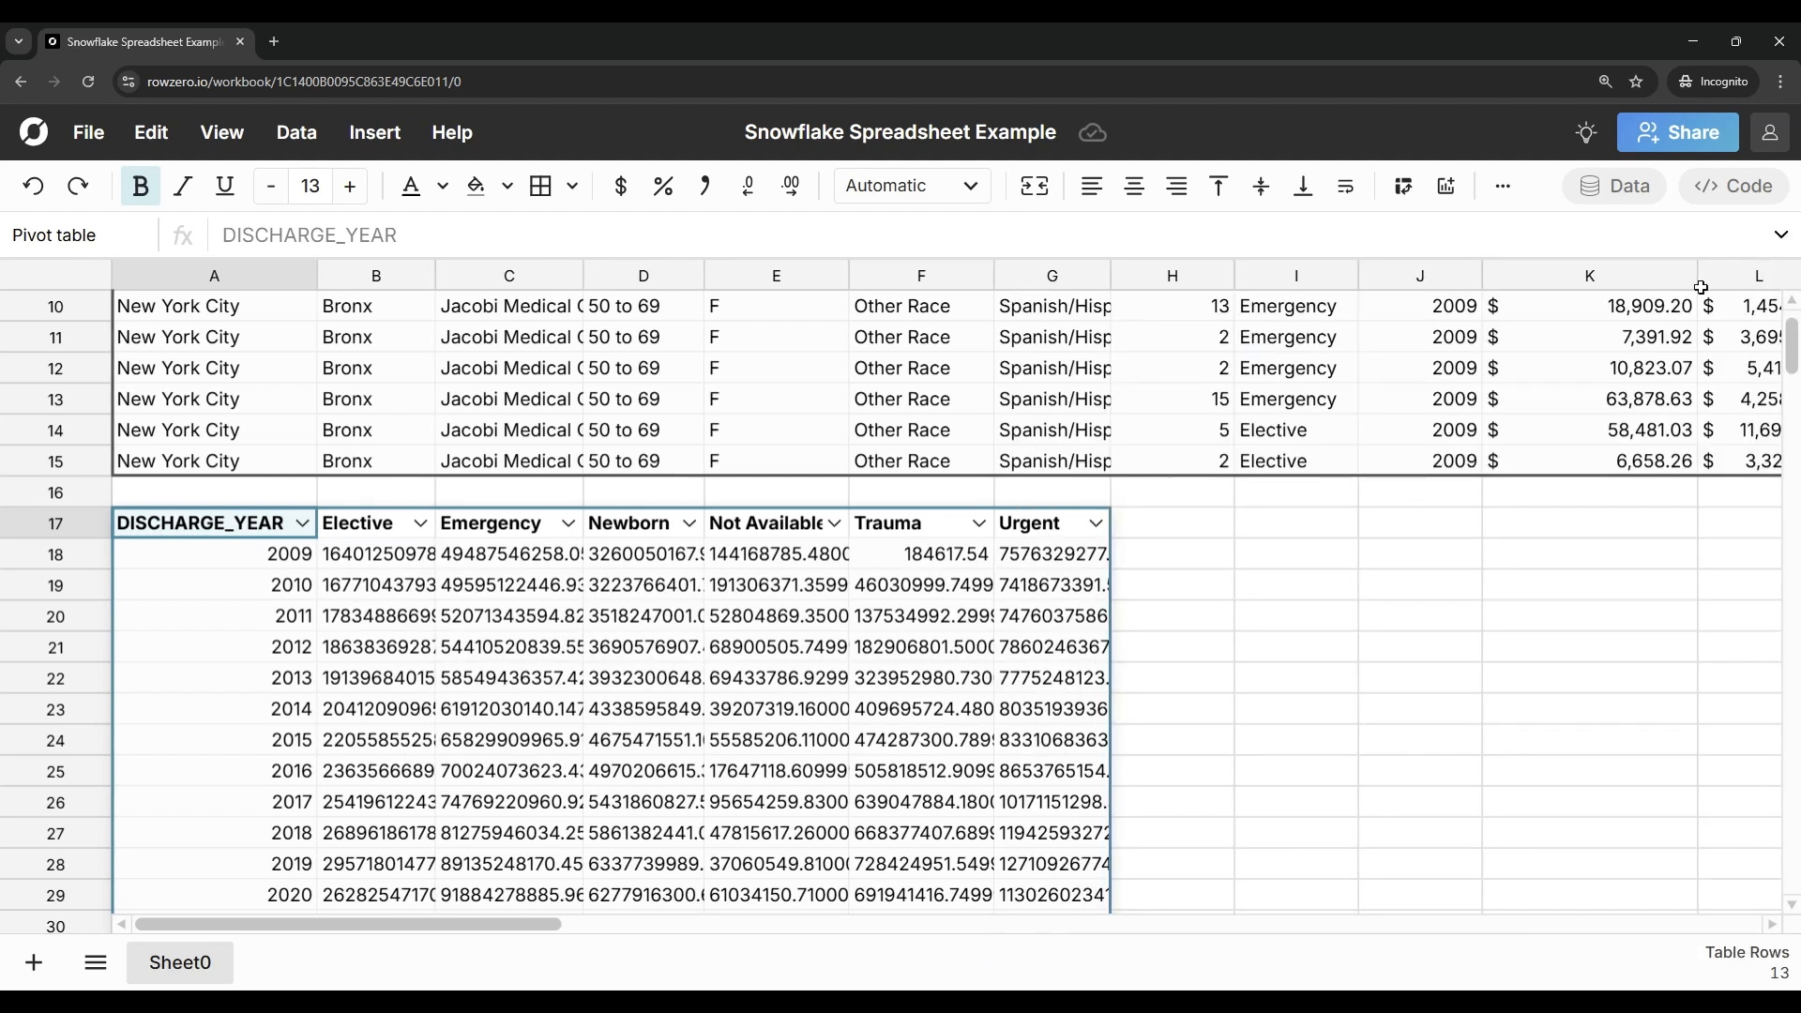
Step: Format the pivot table's admission type columns as numbers with precision 1 and rounding to Billions (B)
drag(341, 628, 1006, 617)
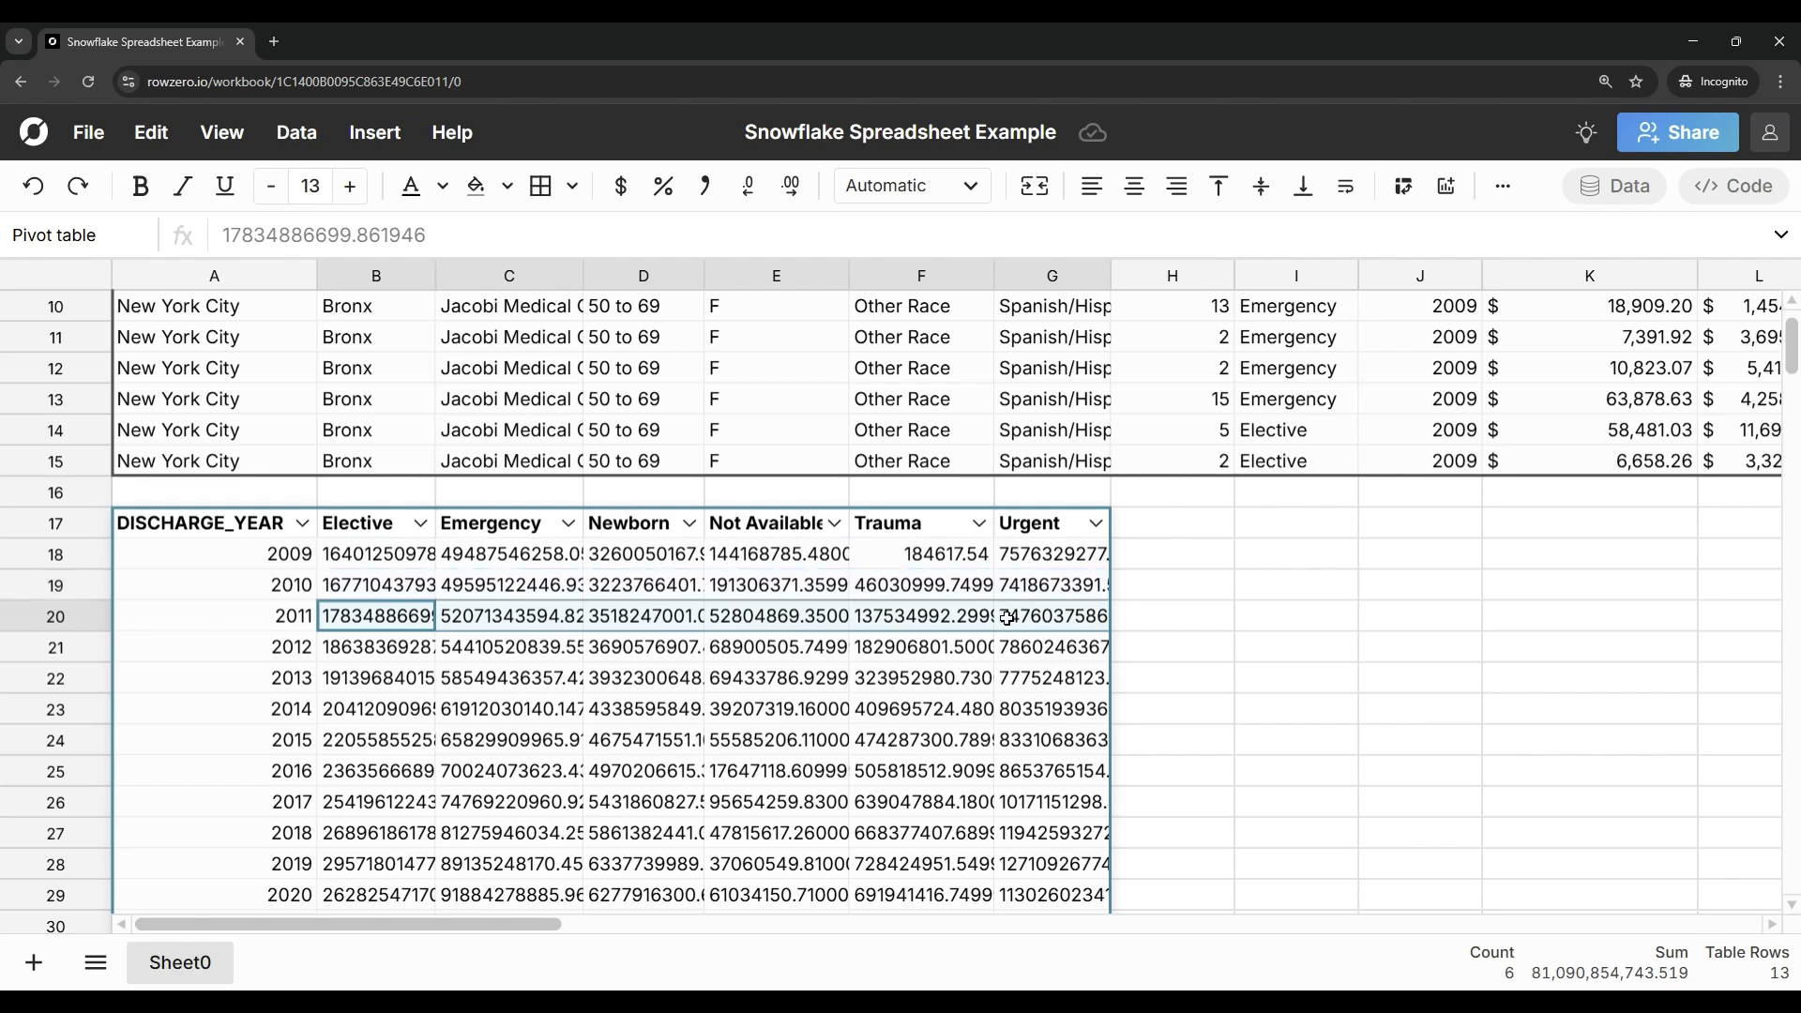
click(872, 192)
scroll(968, 901, down, 1)
click(969, 898)
click(932, 470)
click(1255, 472)
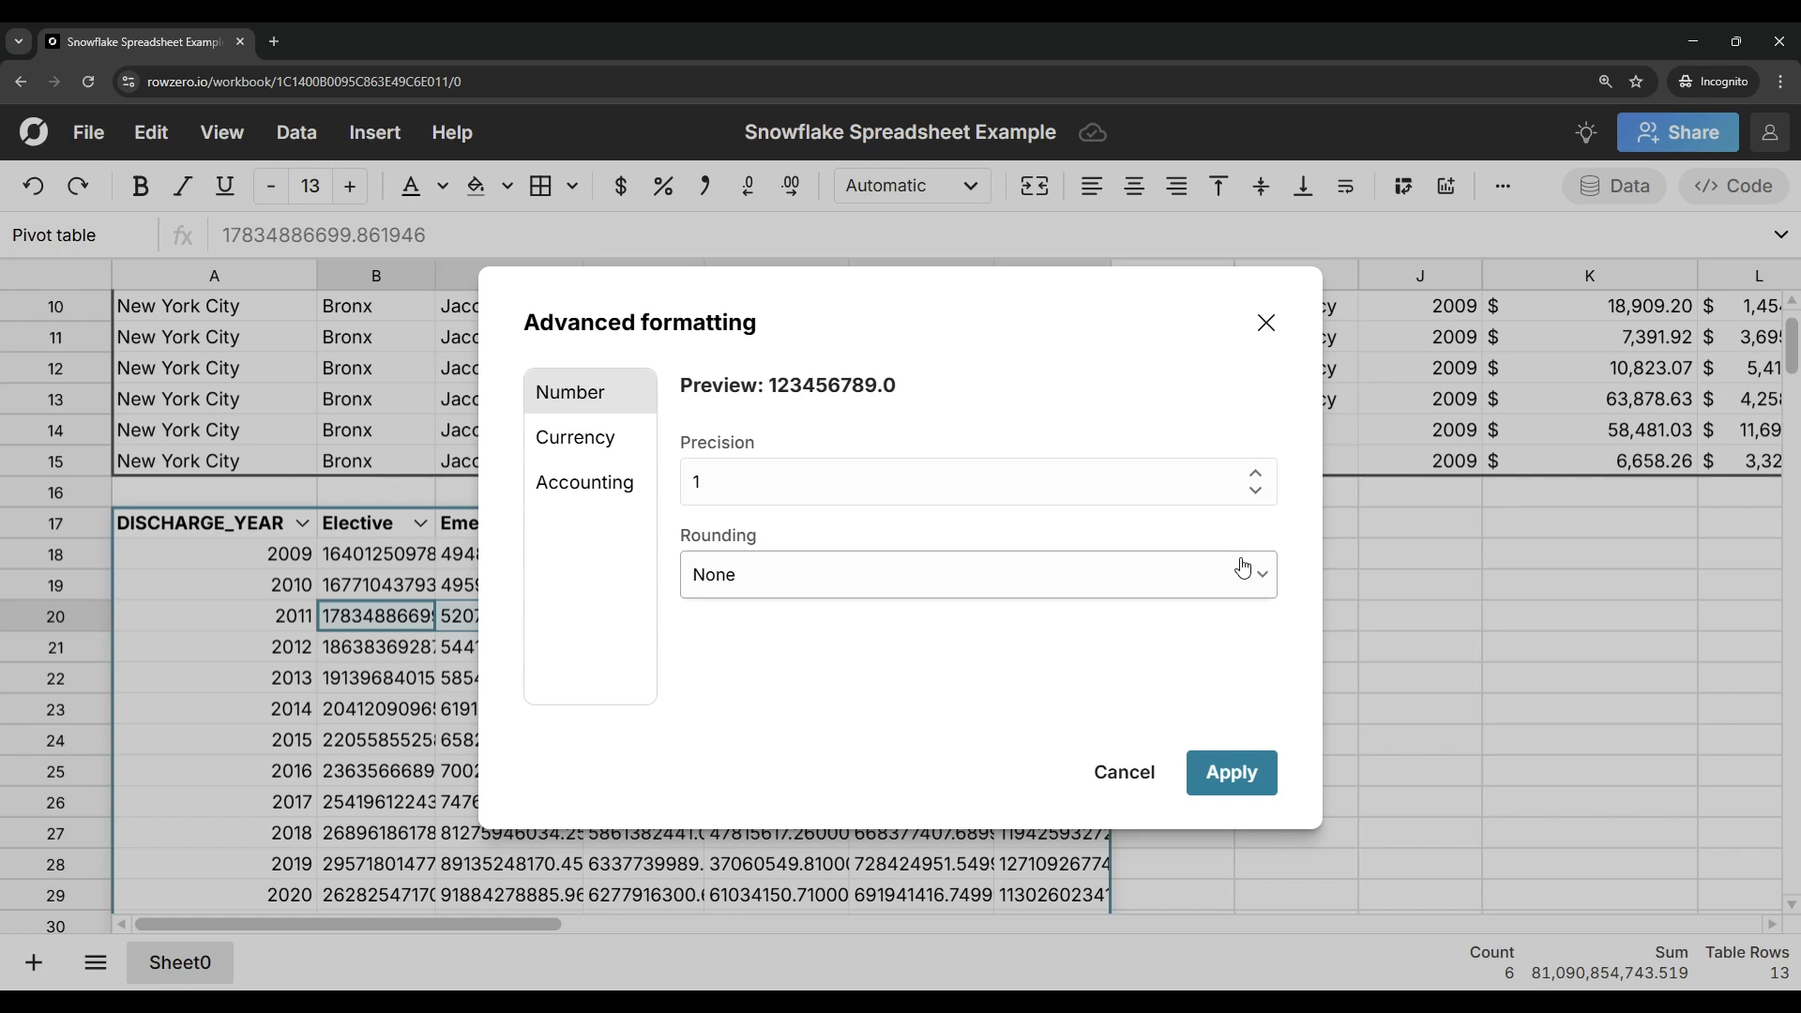
click(1250, 572)
click(983, 762)
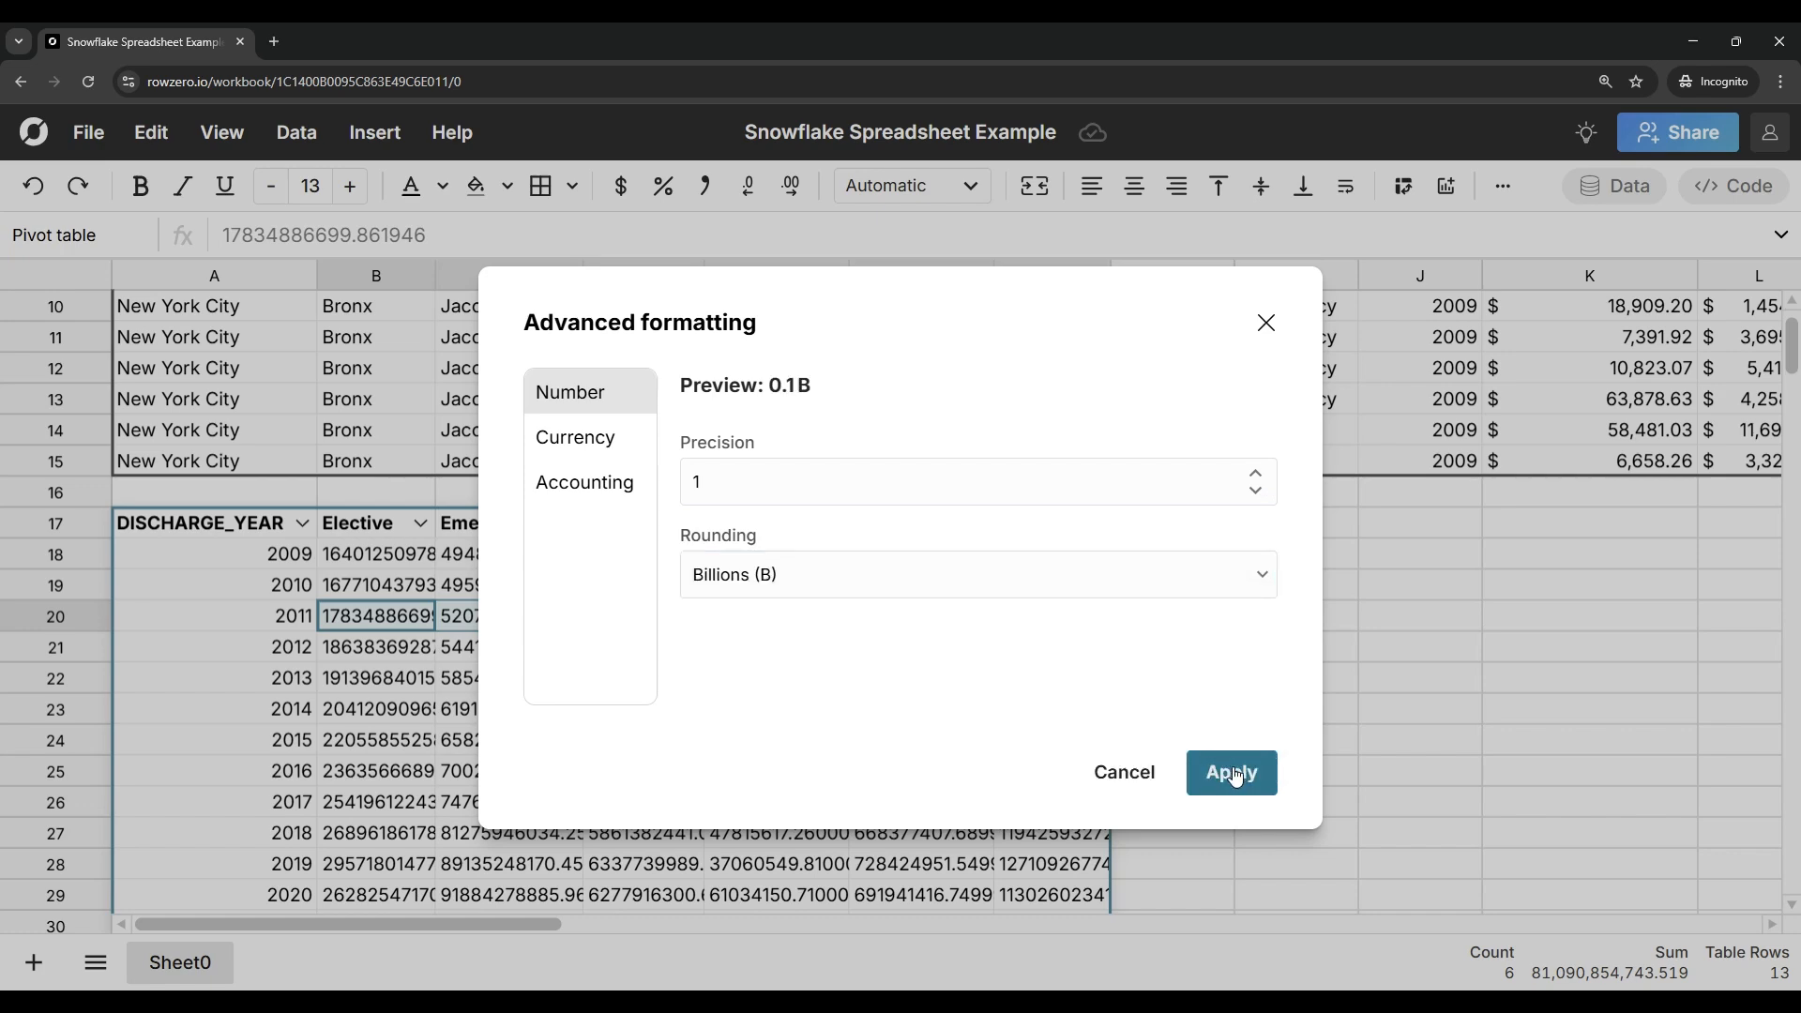
click(1228, 769)
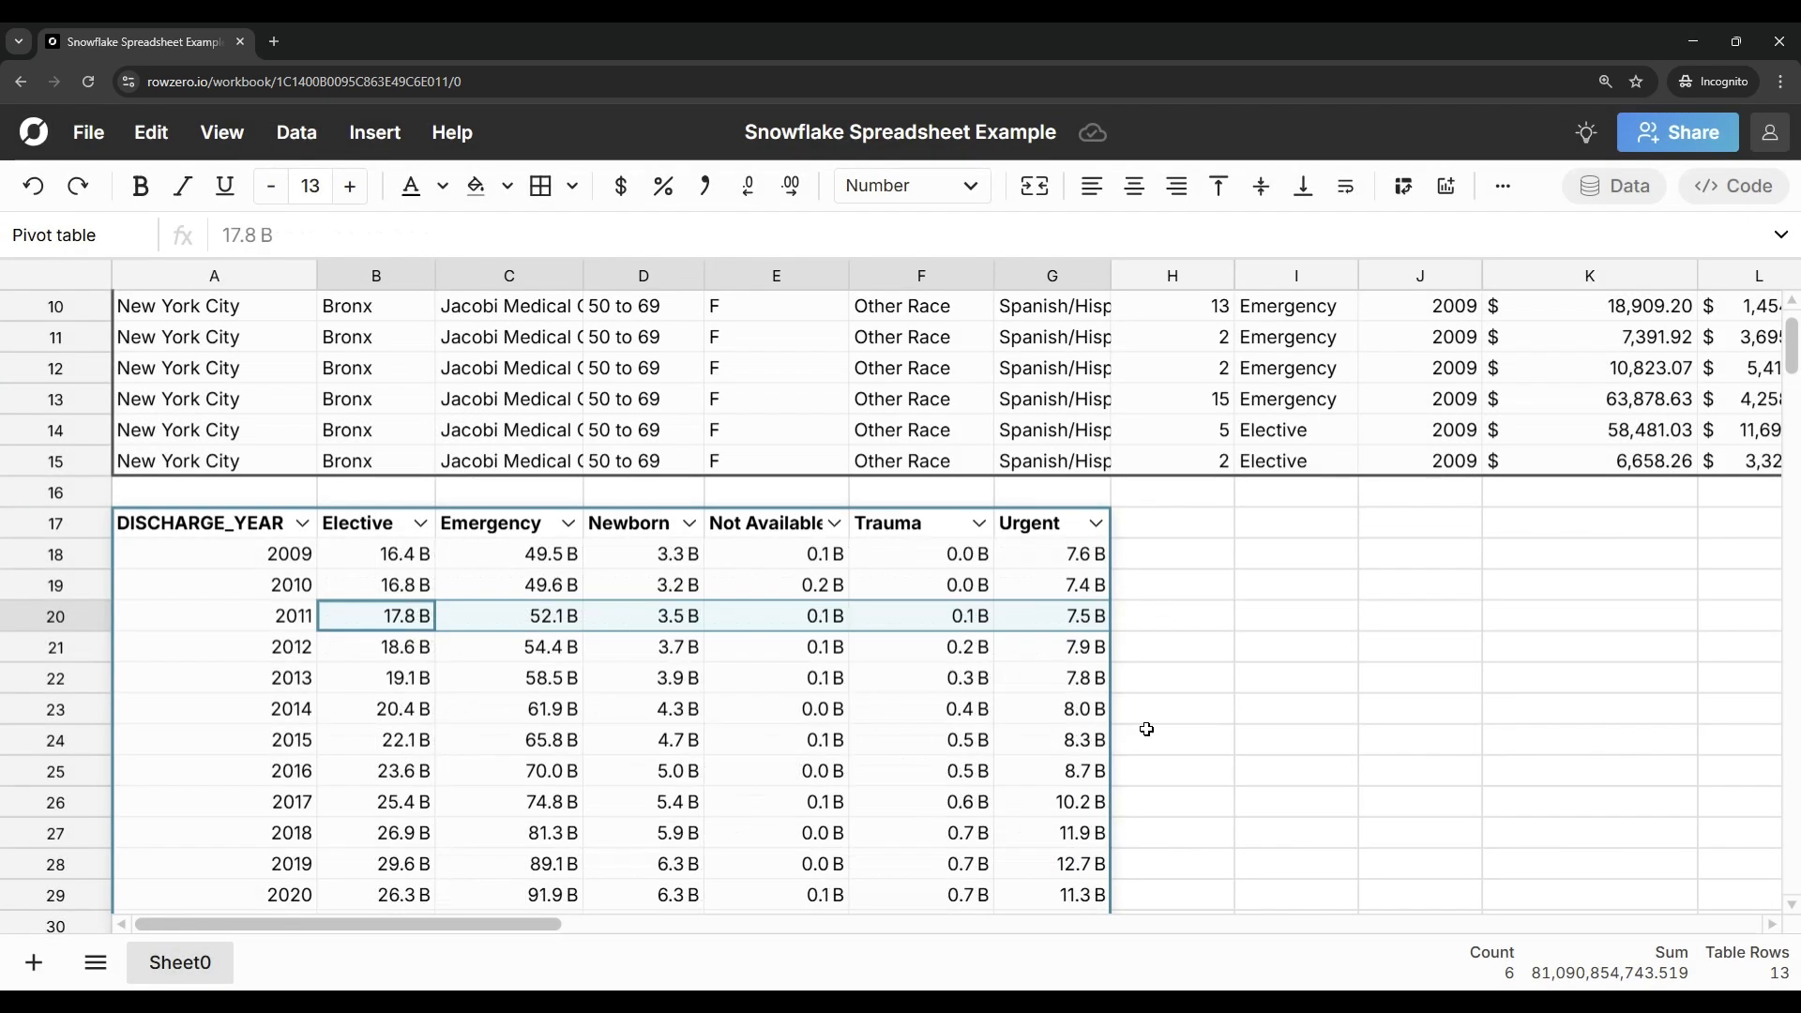
Step: Hide the Not Available column of the pivot table
right_click(748, 602)
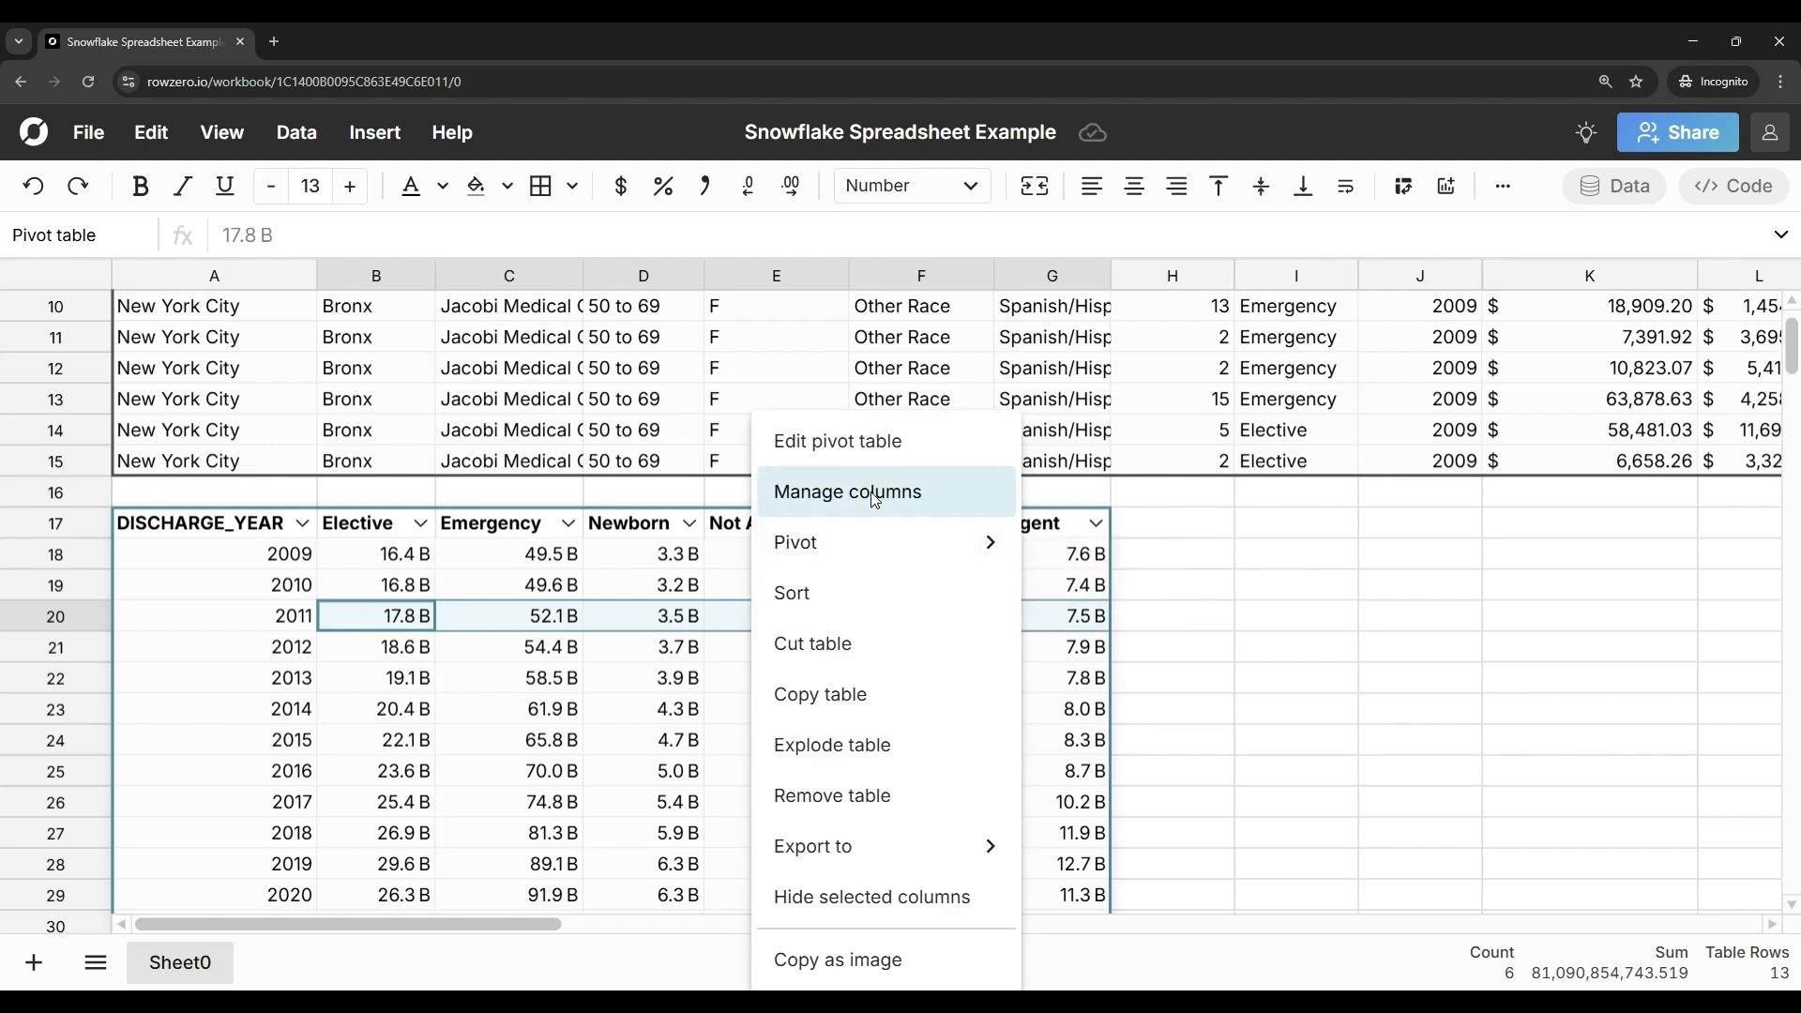
click(825, 377)
click(229, 867)
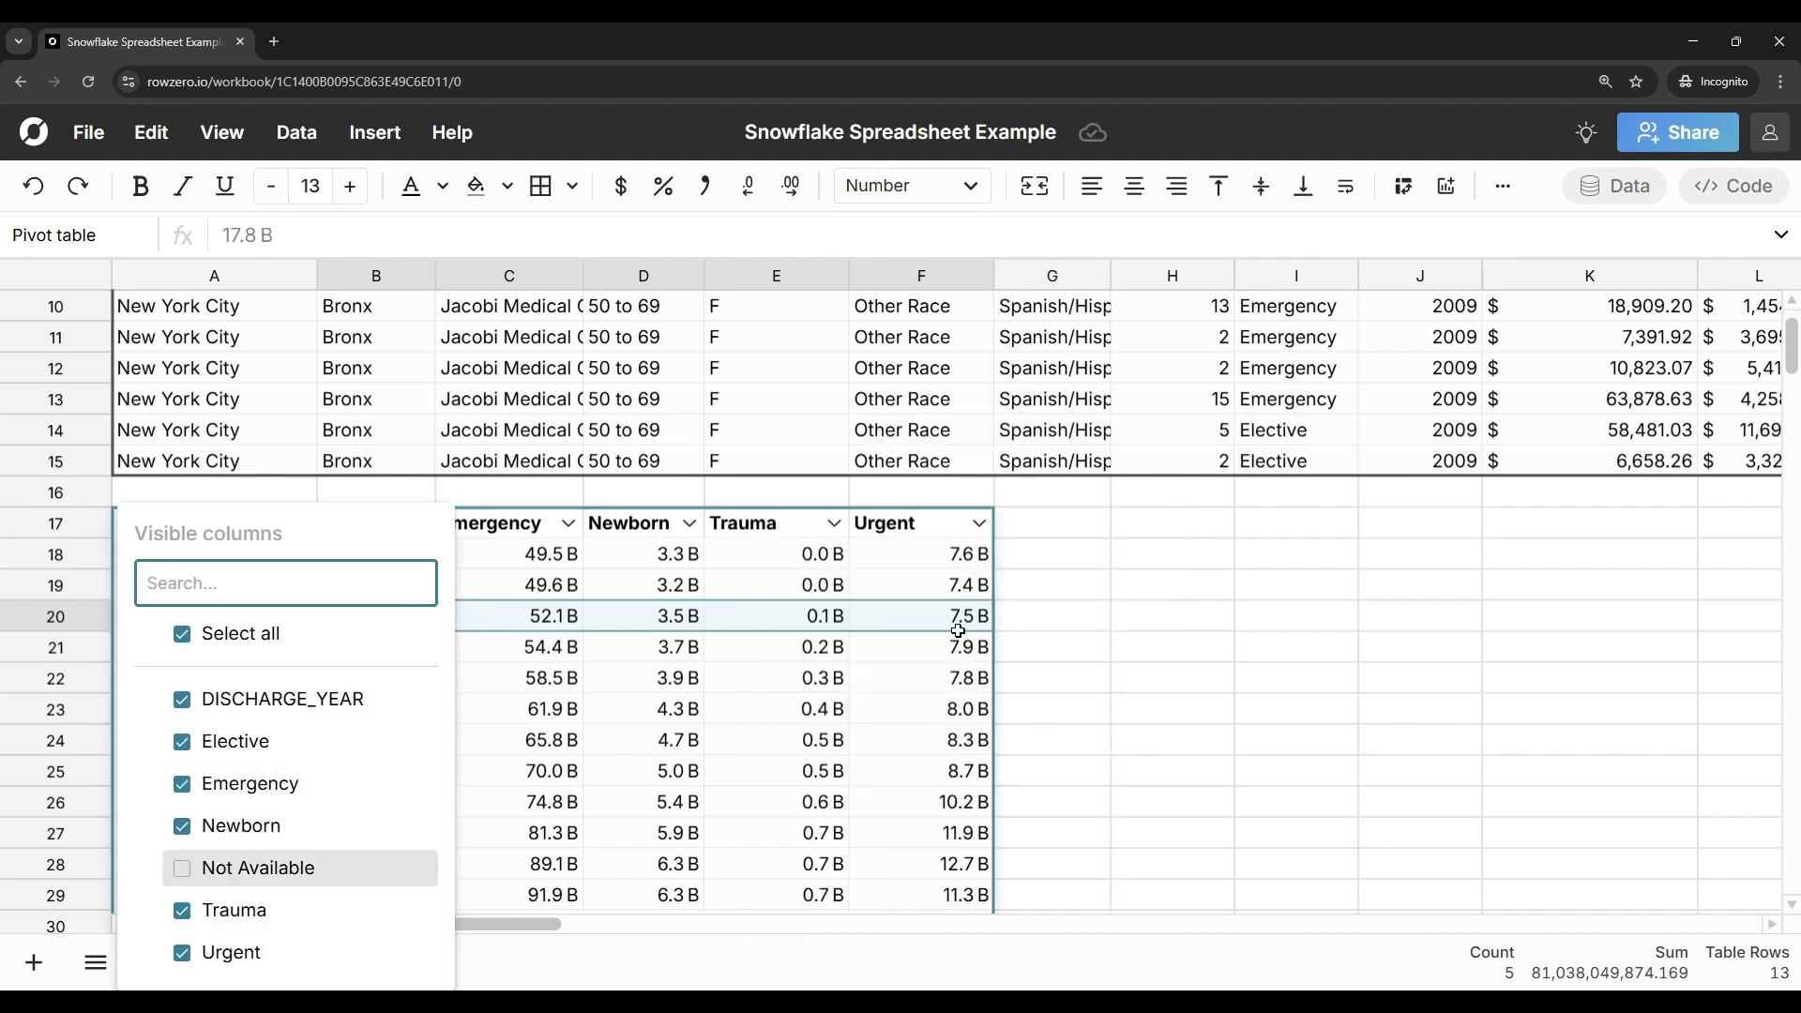
click(1064, 626)
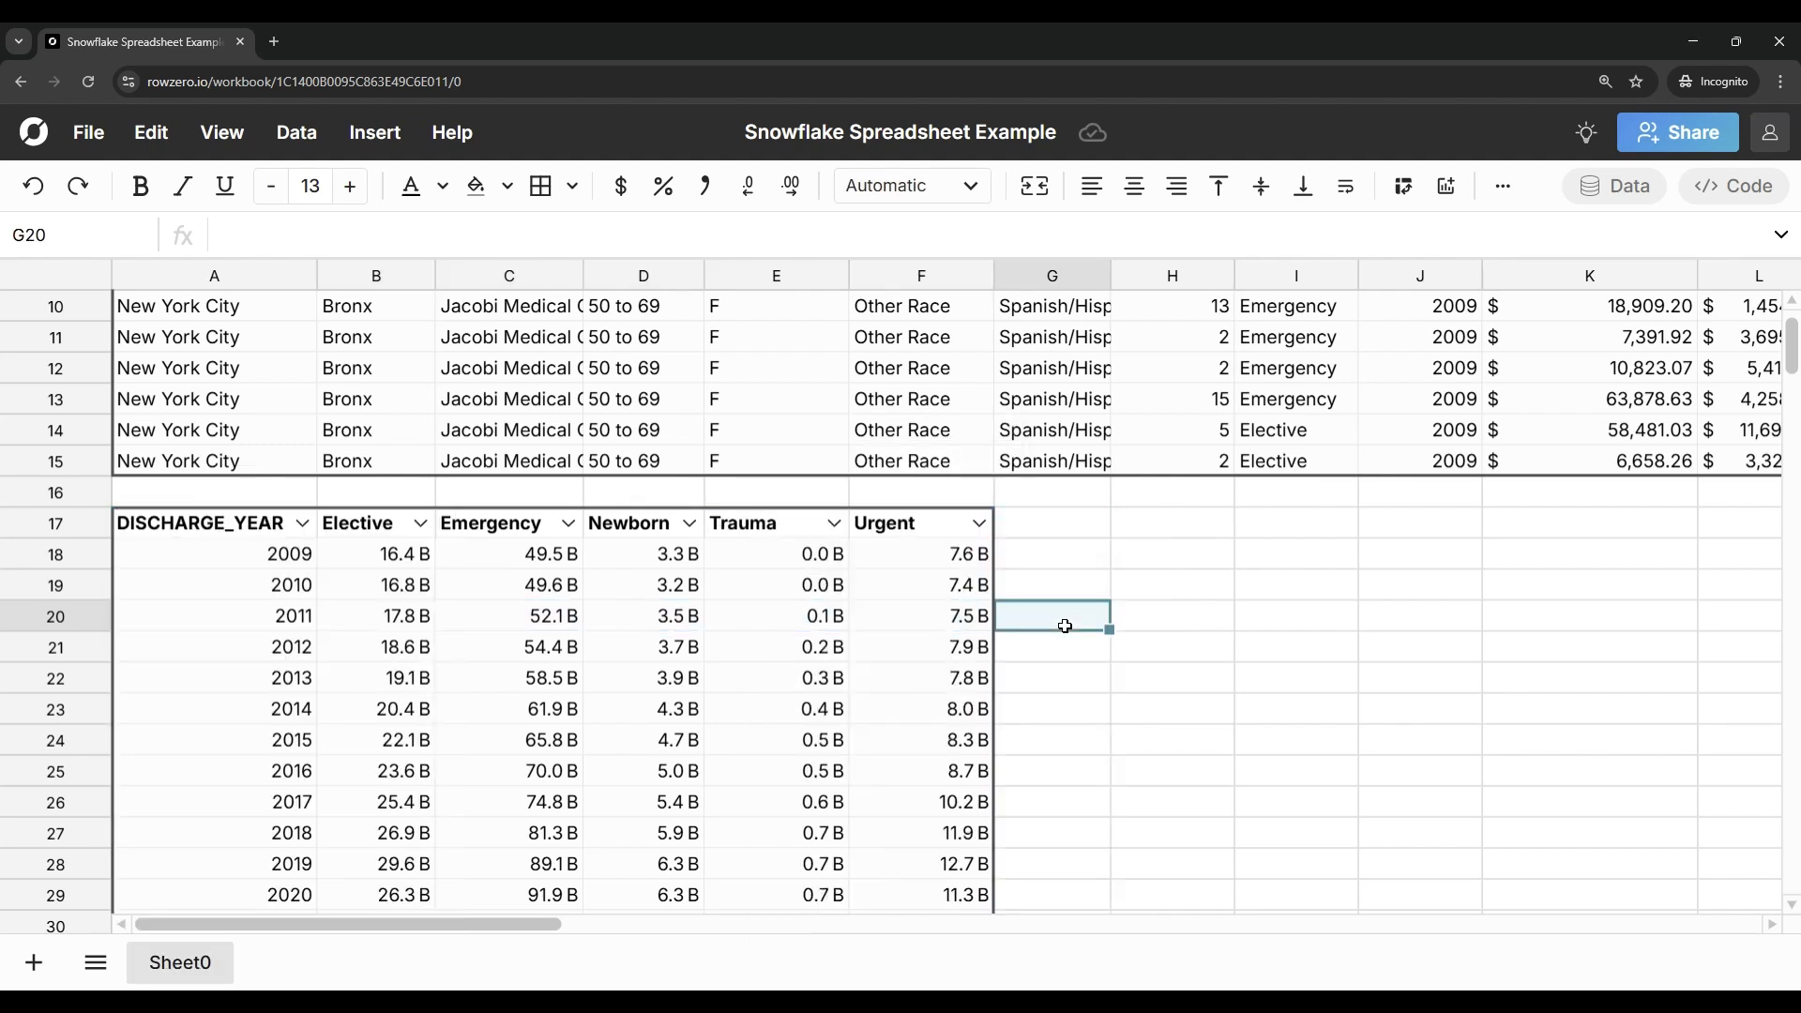
Step: Insert a Stacked Bar chart of all visible pivot table columns, from DISCHARGE_YEAR to Urgent
drag(313, 618, 874, 606)
click(374, 132)
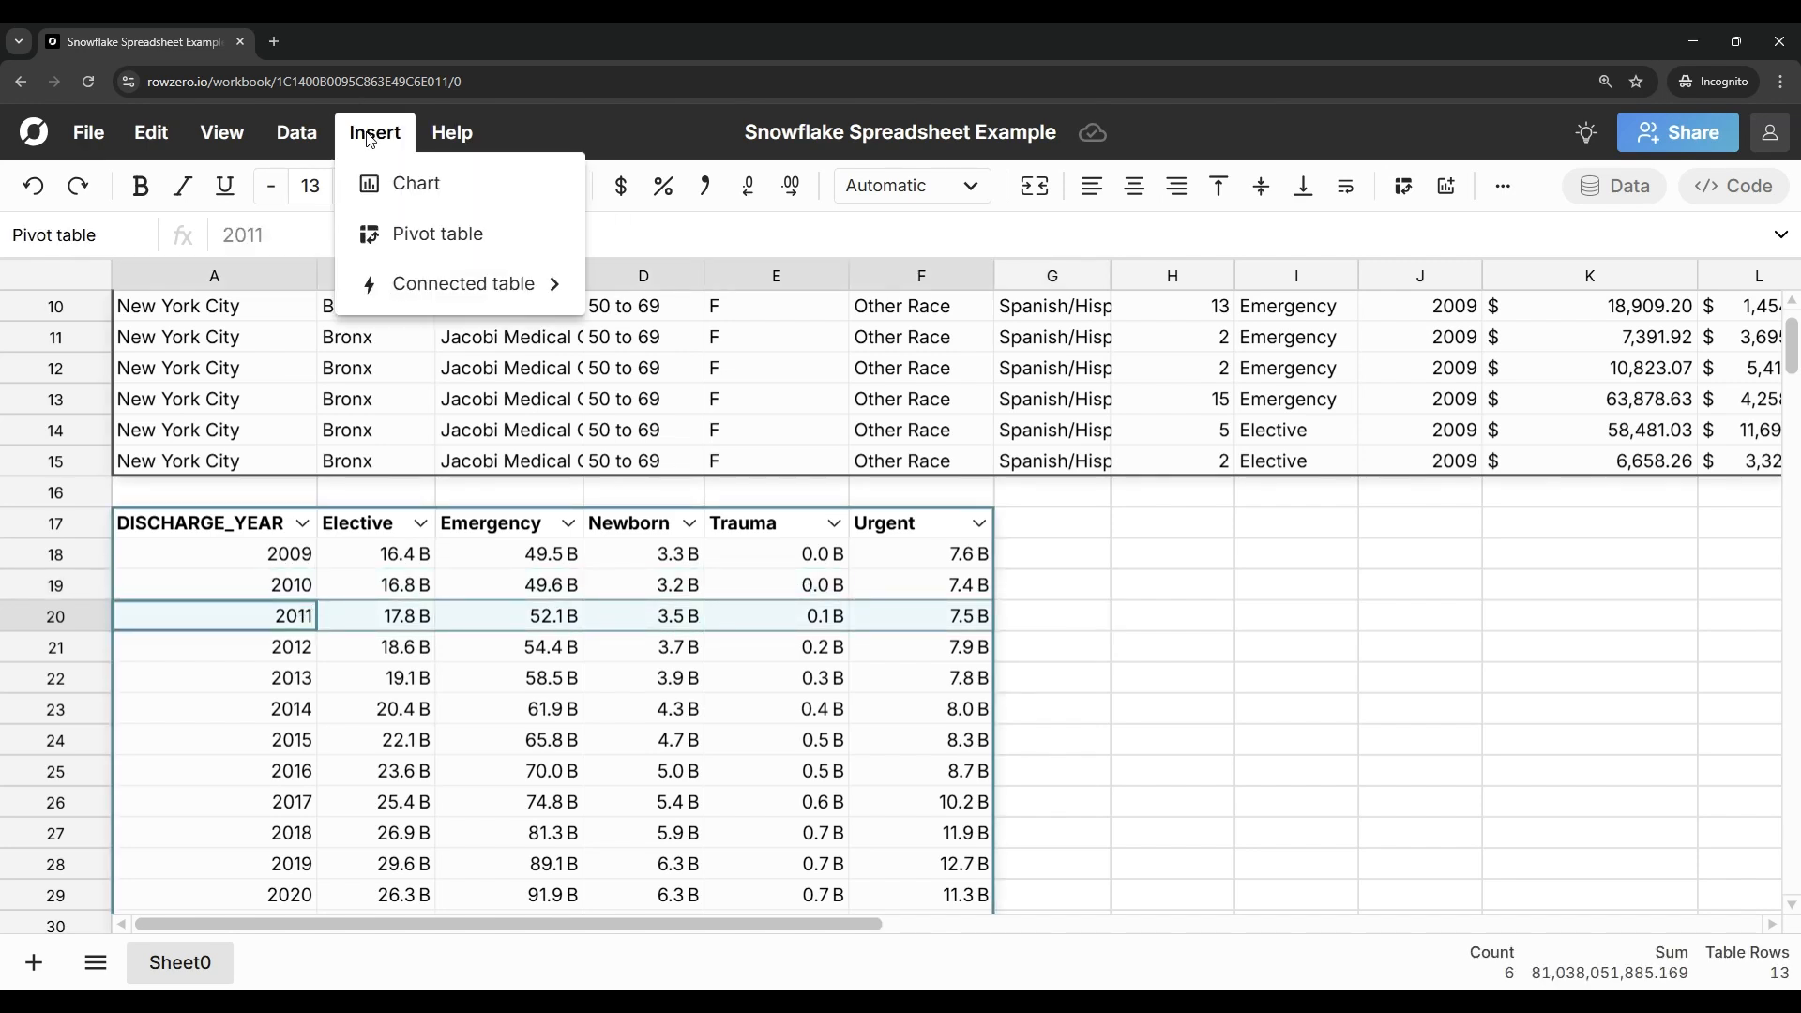
click(407, 185)
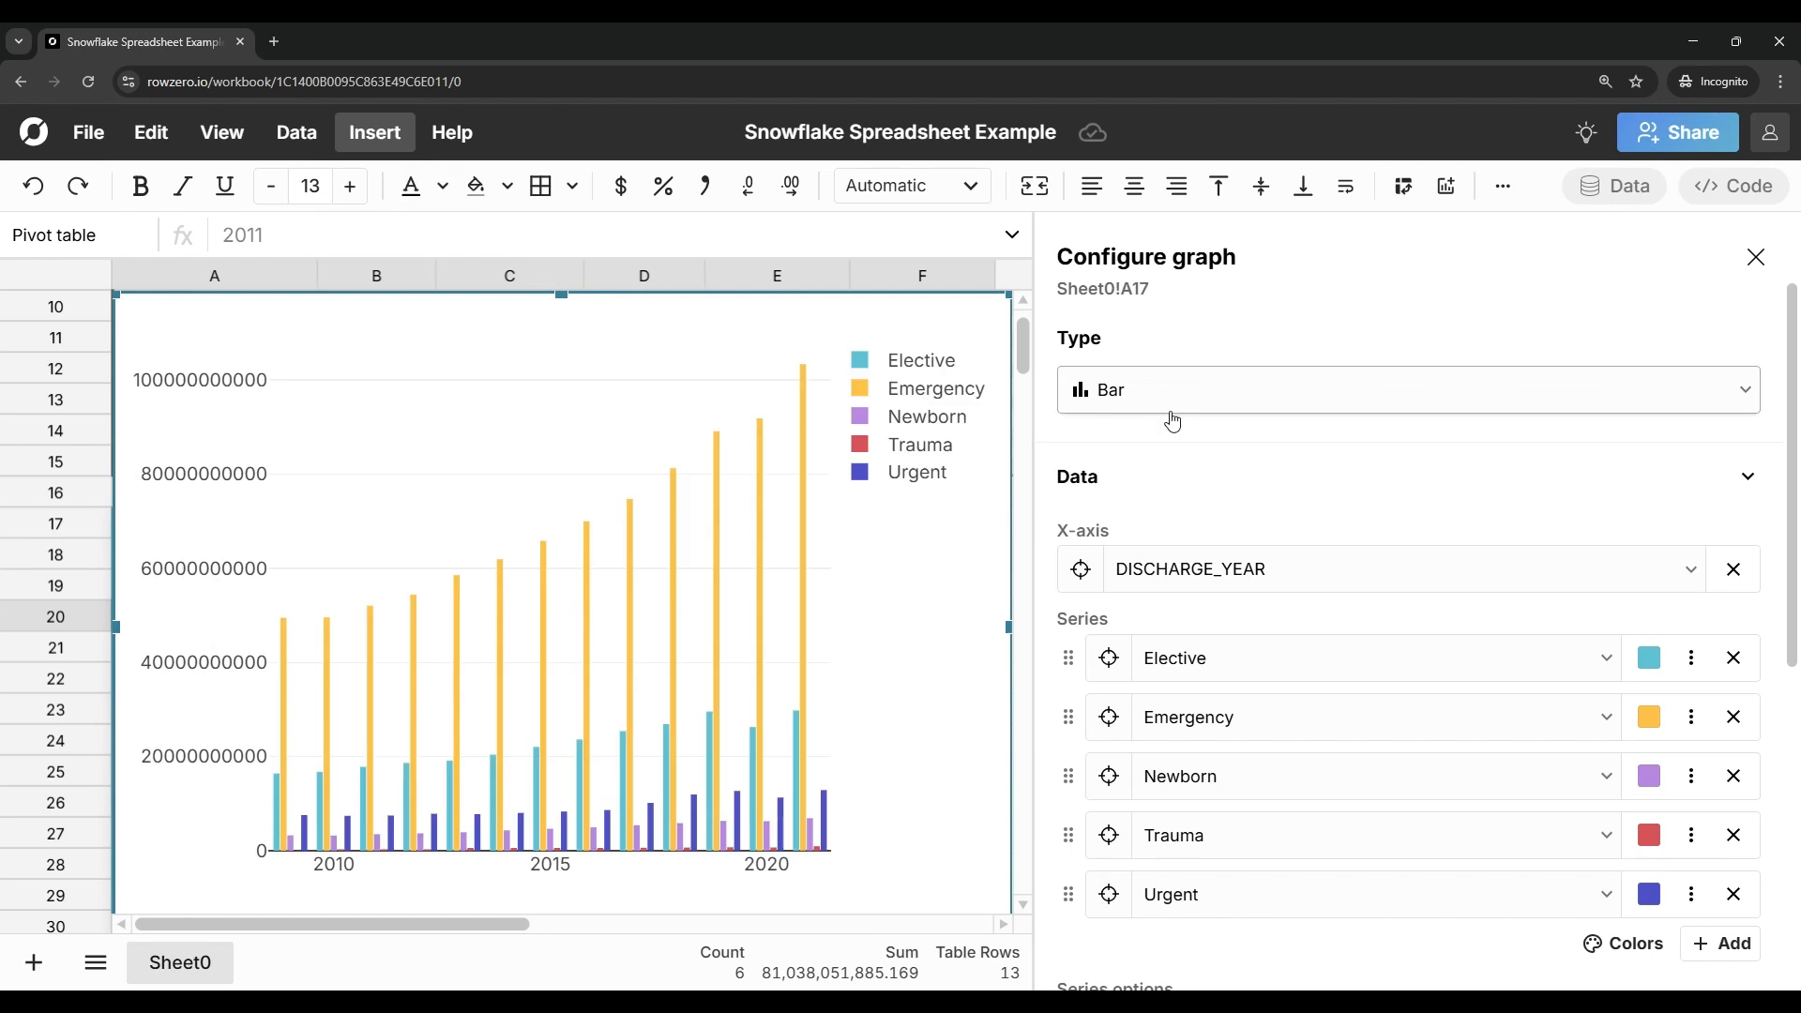
click(1220, 402)
click(1247, 491)
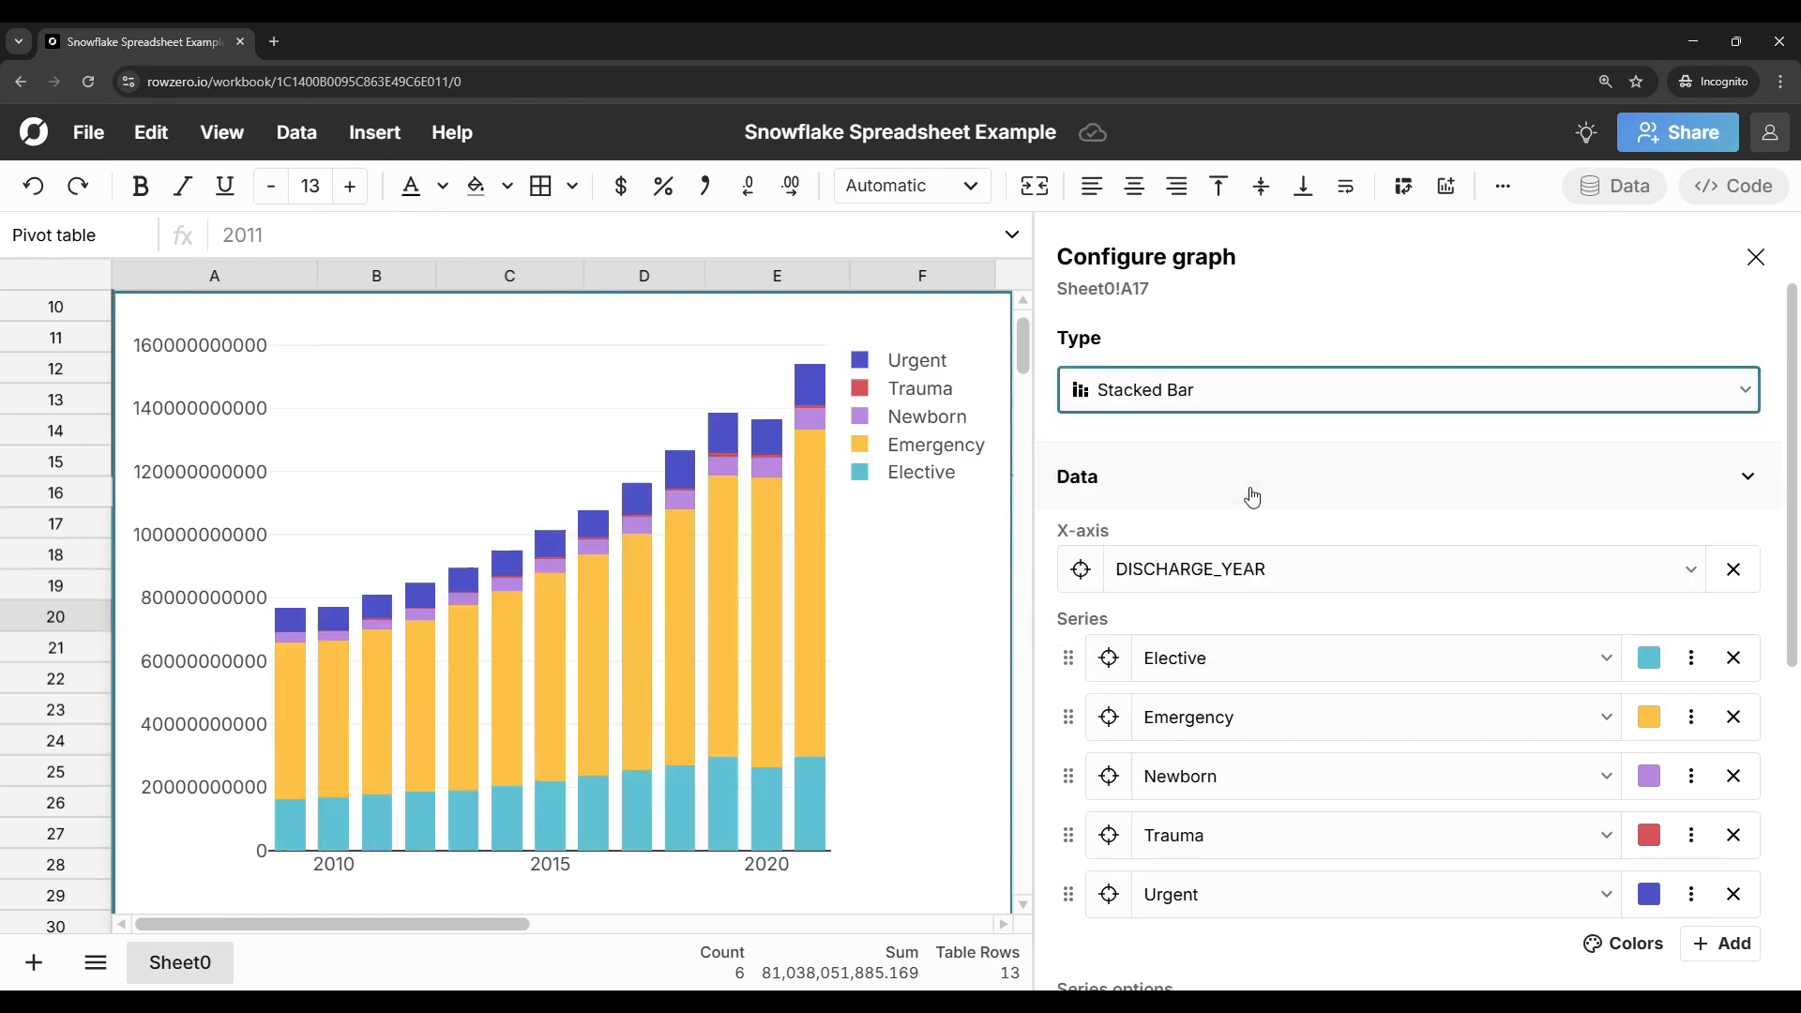
click(1755, 257)
Step: Place the stacked bar chart beside the pivot table, starting at row 17, and shrink it
drag(891, 441, 1519, 575)
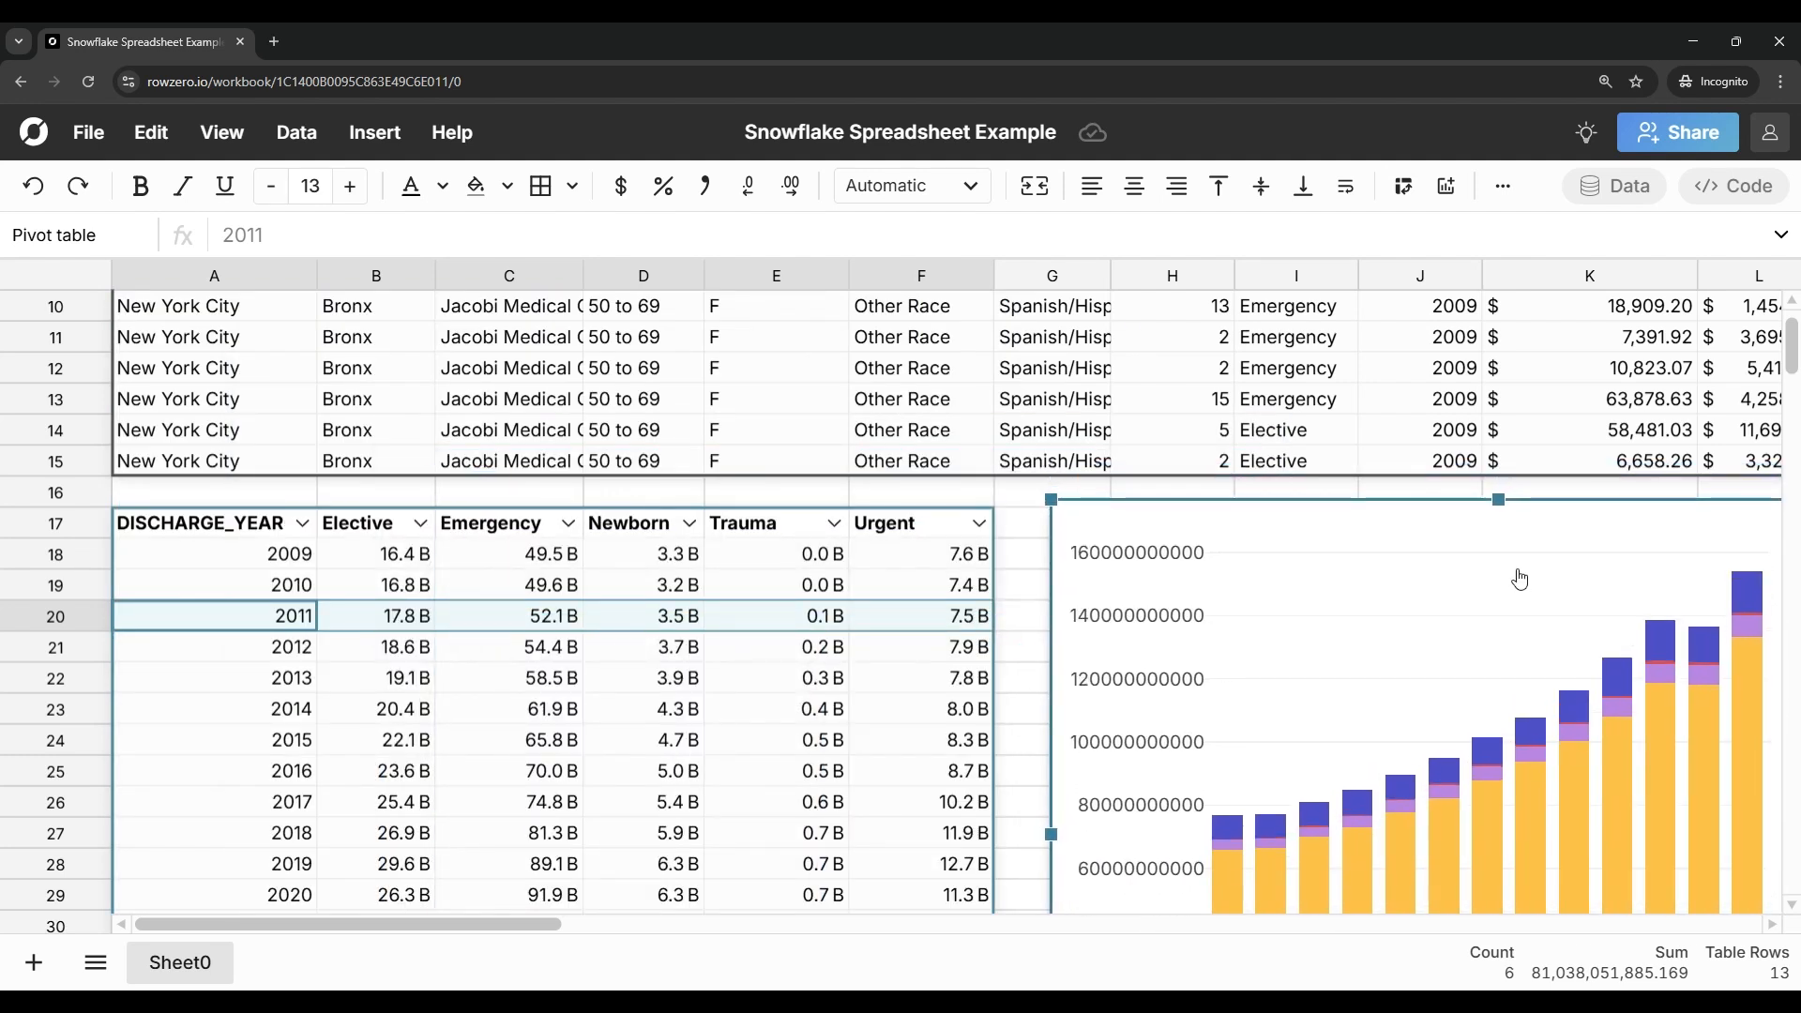
scroll(1519, 575, right, 3)
drag(1625, 500, 1394, 654)
drag(1145, 703, 1166, 612)
Step: Filter the hospital table to rows whose LENGTH_OF_STAY is greater than or equal to 5
scroll(1216, 474, up, 5)
scroll(1216, 474, left, 3)
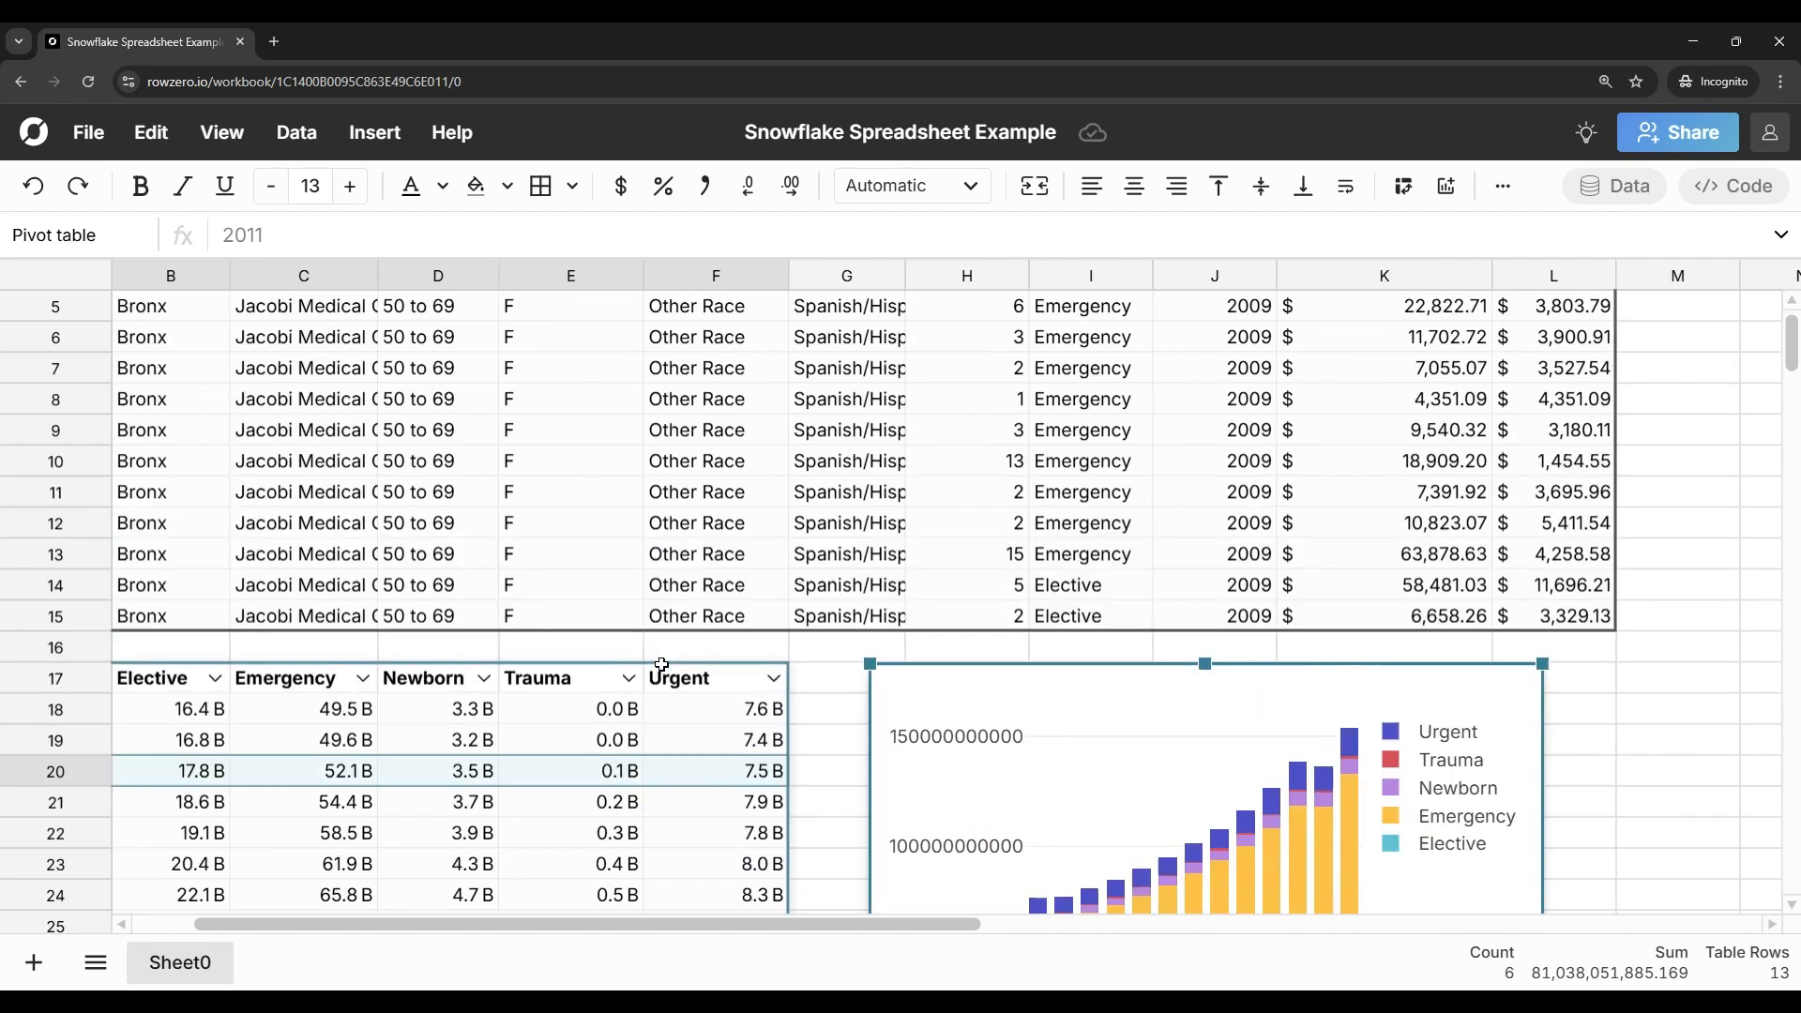
click(1219, 307)
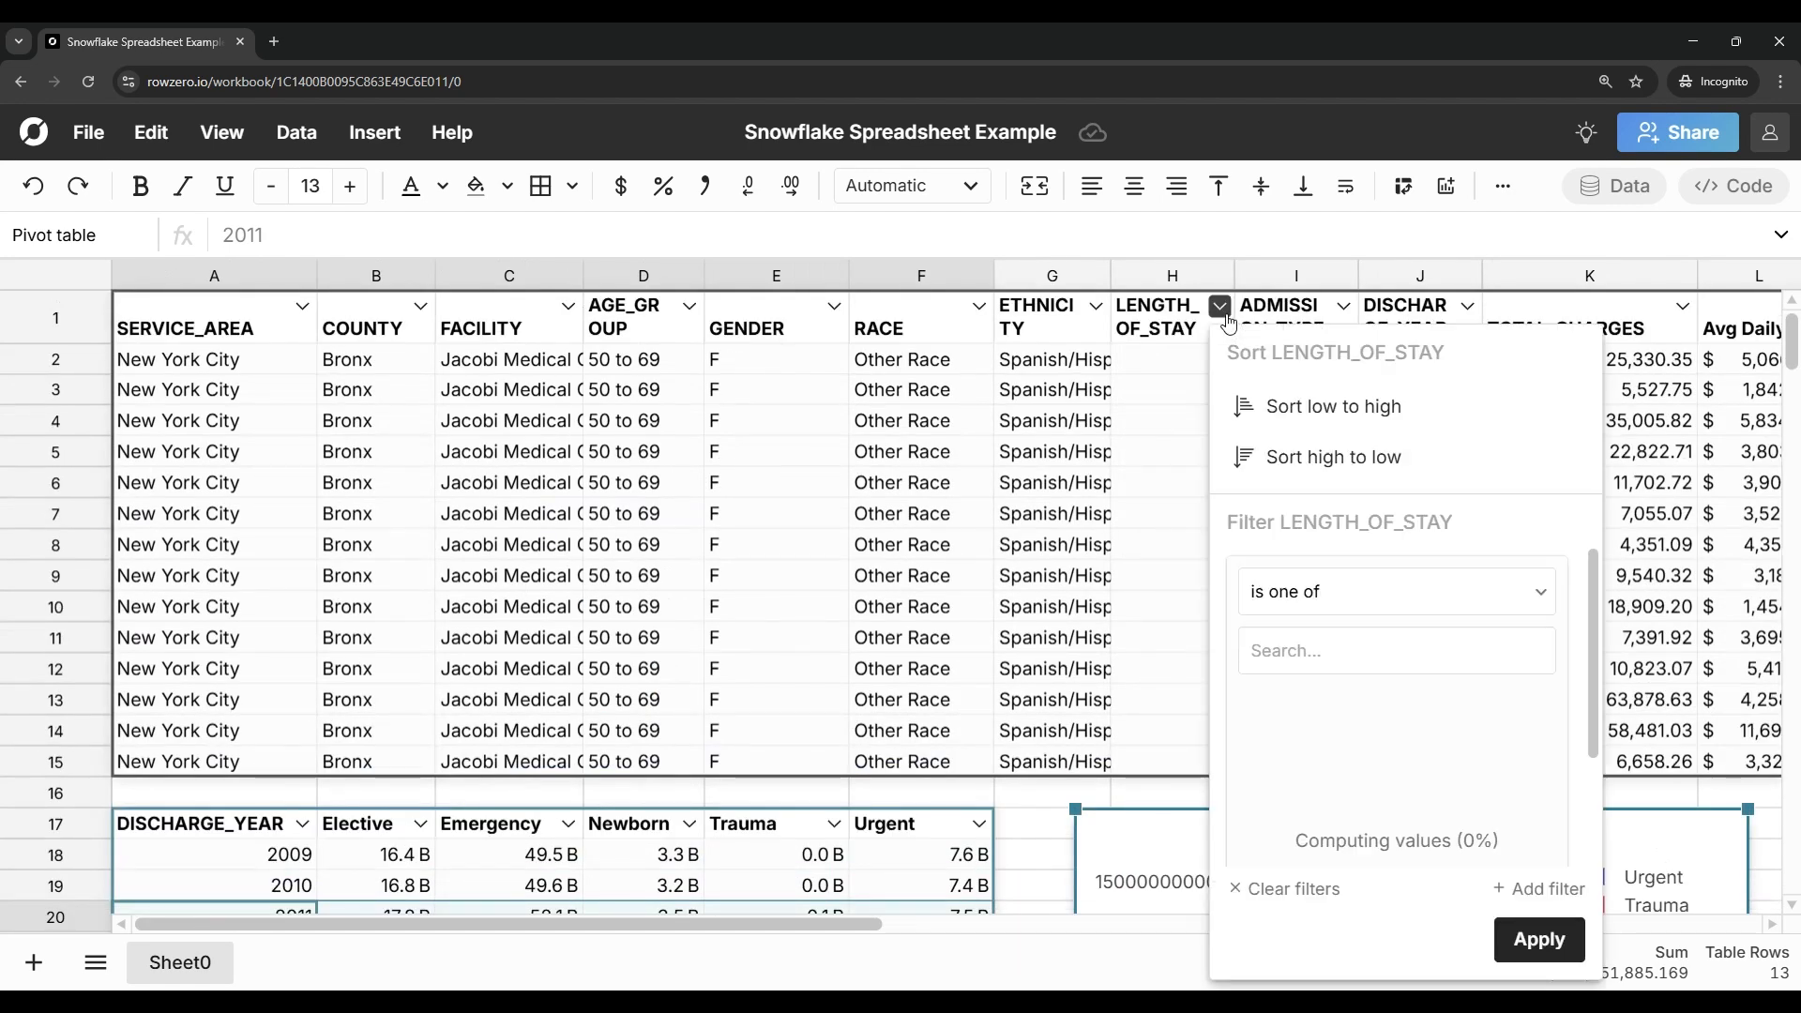
click(1341, 603)
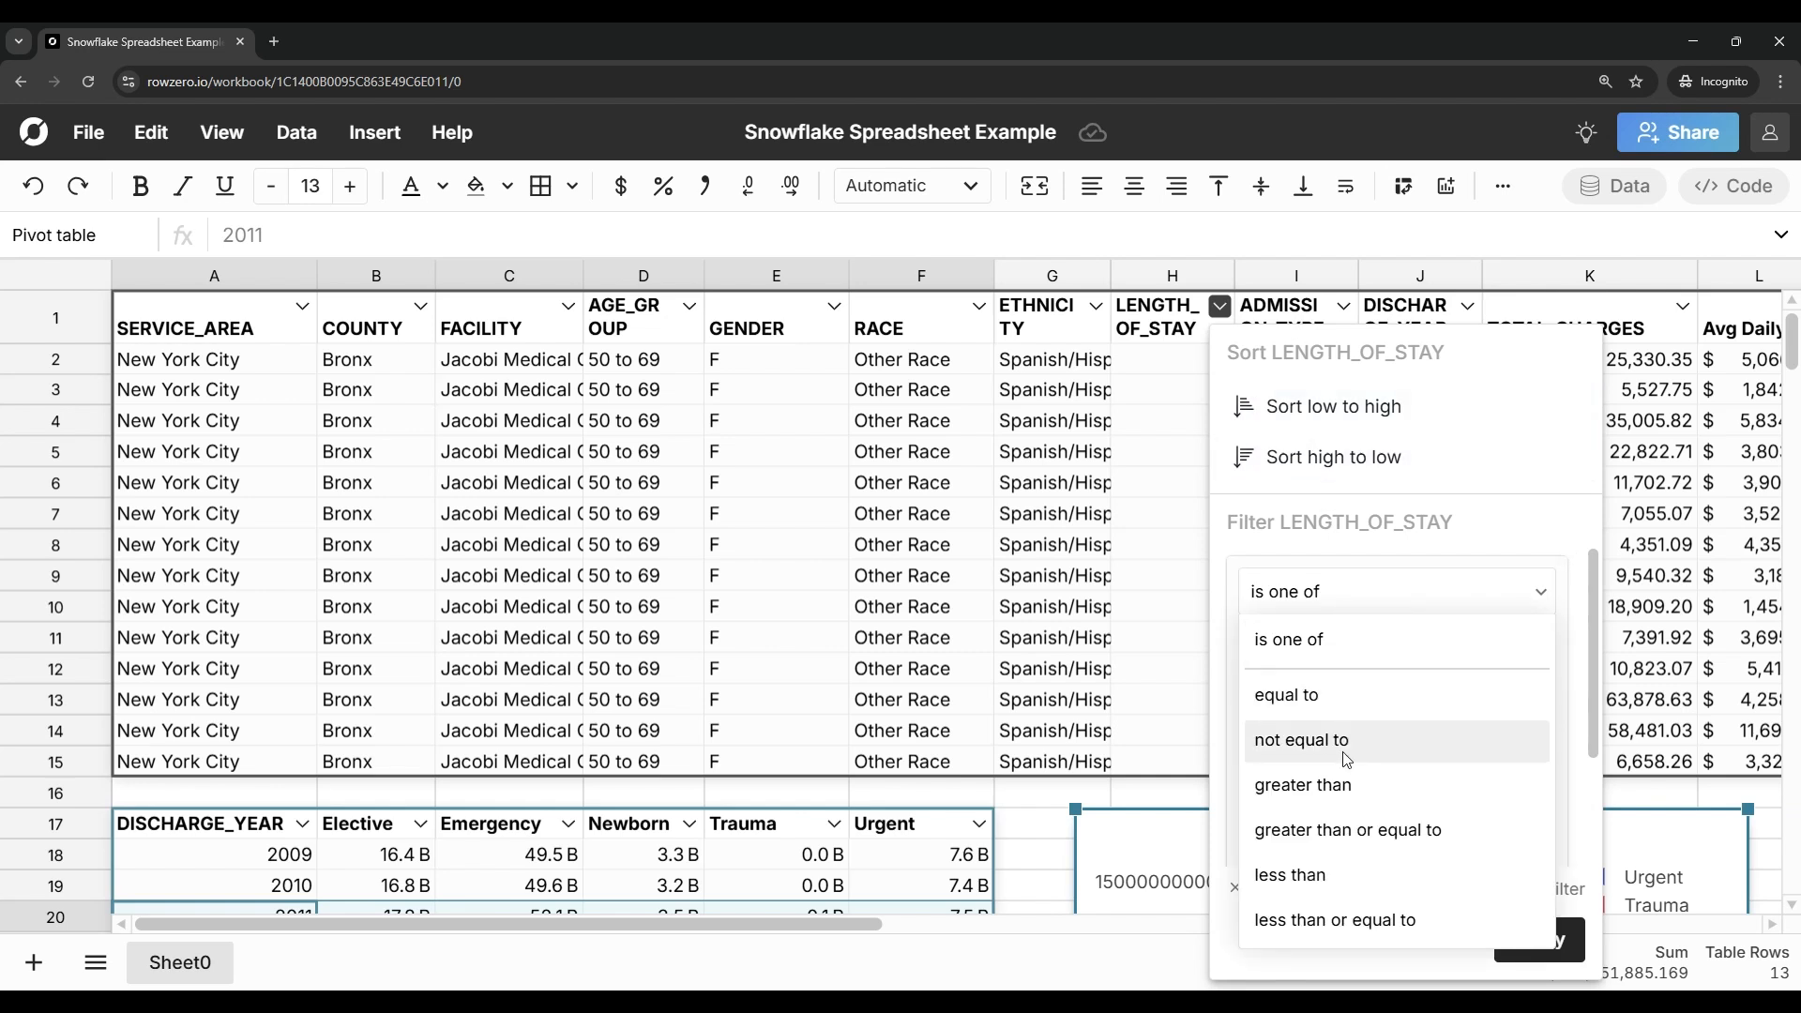
click(1336, 830)
click(1313, 652)
text(5)
click(1497, 839)
scroll(1000, 795, down, 3)
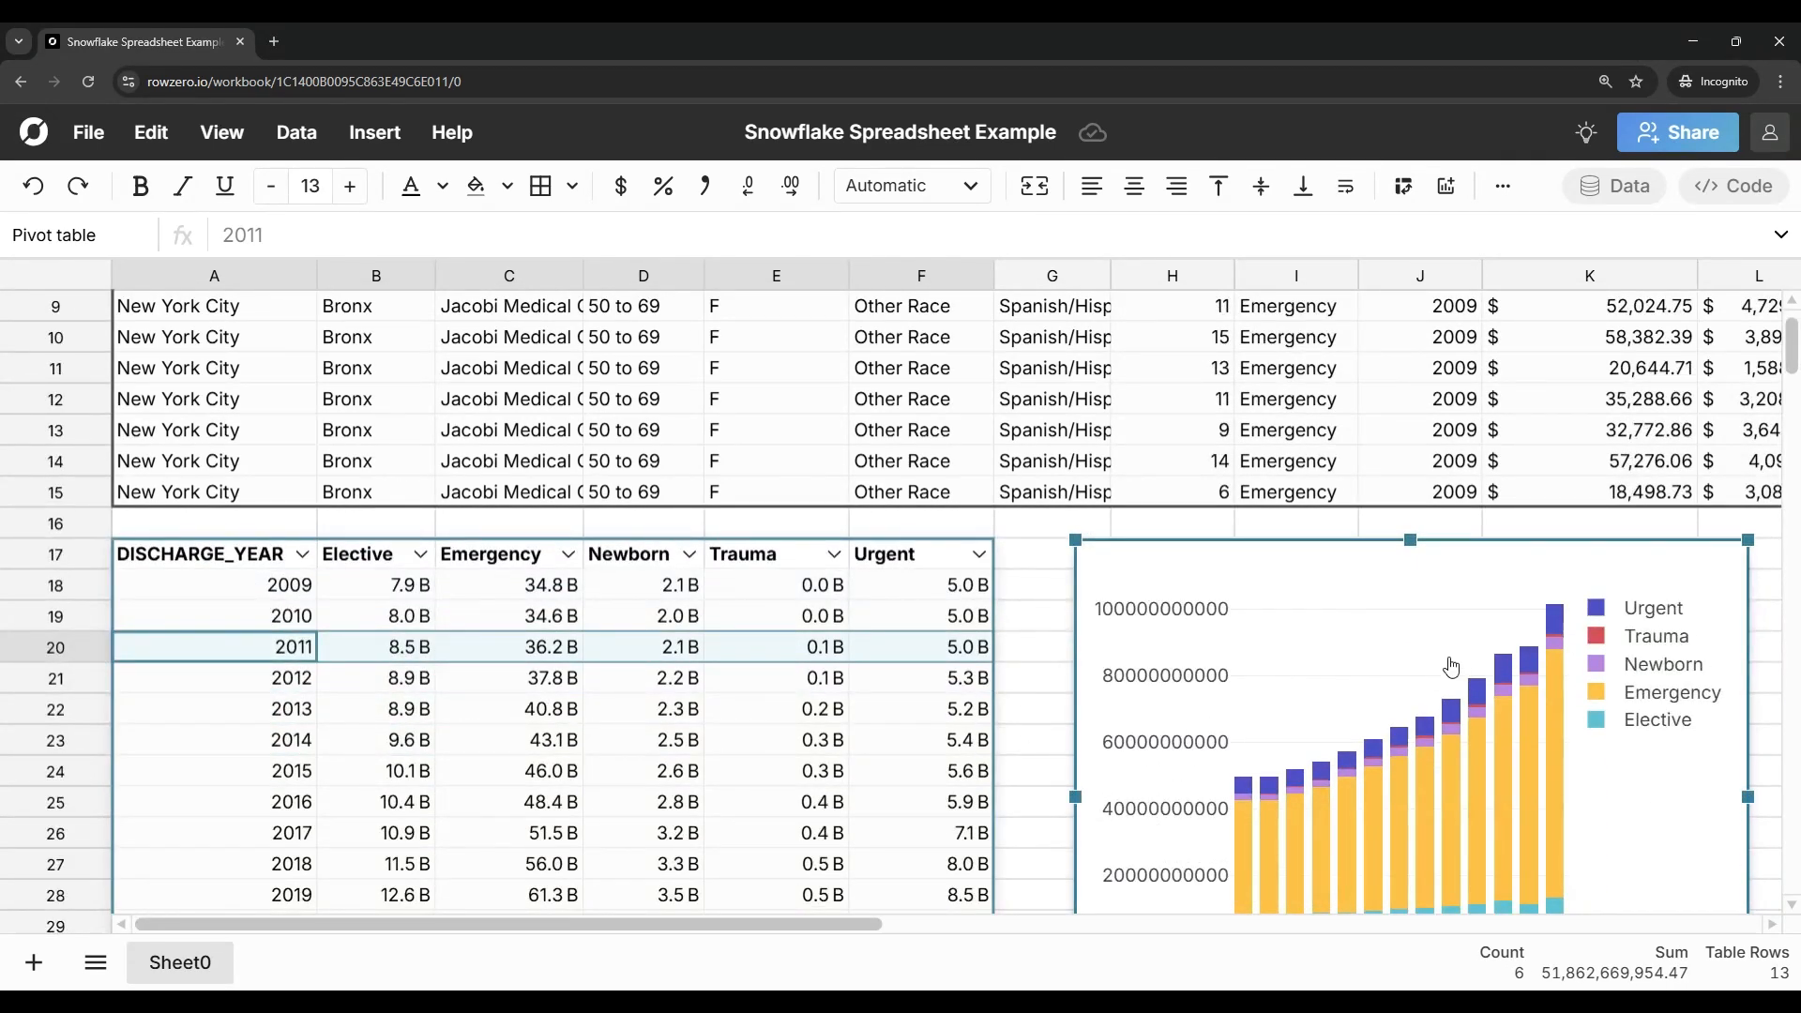
scroll(1455, 671, down, 3)
Step: Look at the hospital table's Snowflake connection configuration and its refresh settings
scroll(1319, 643, up, 3)
scroll(1315, 637, up, 3)
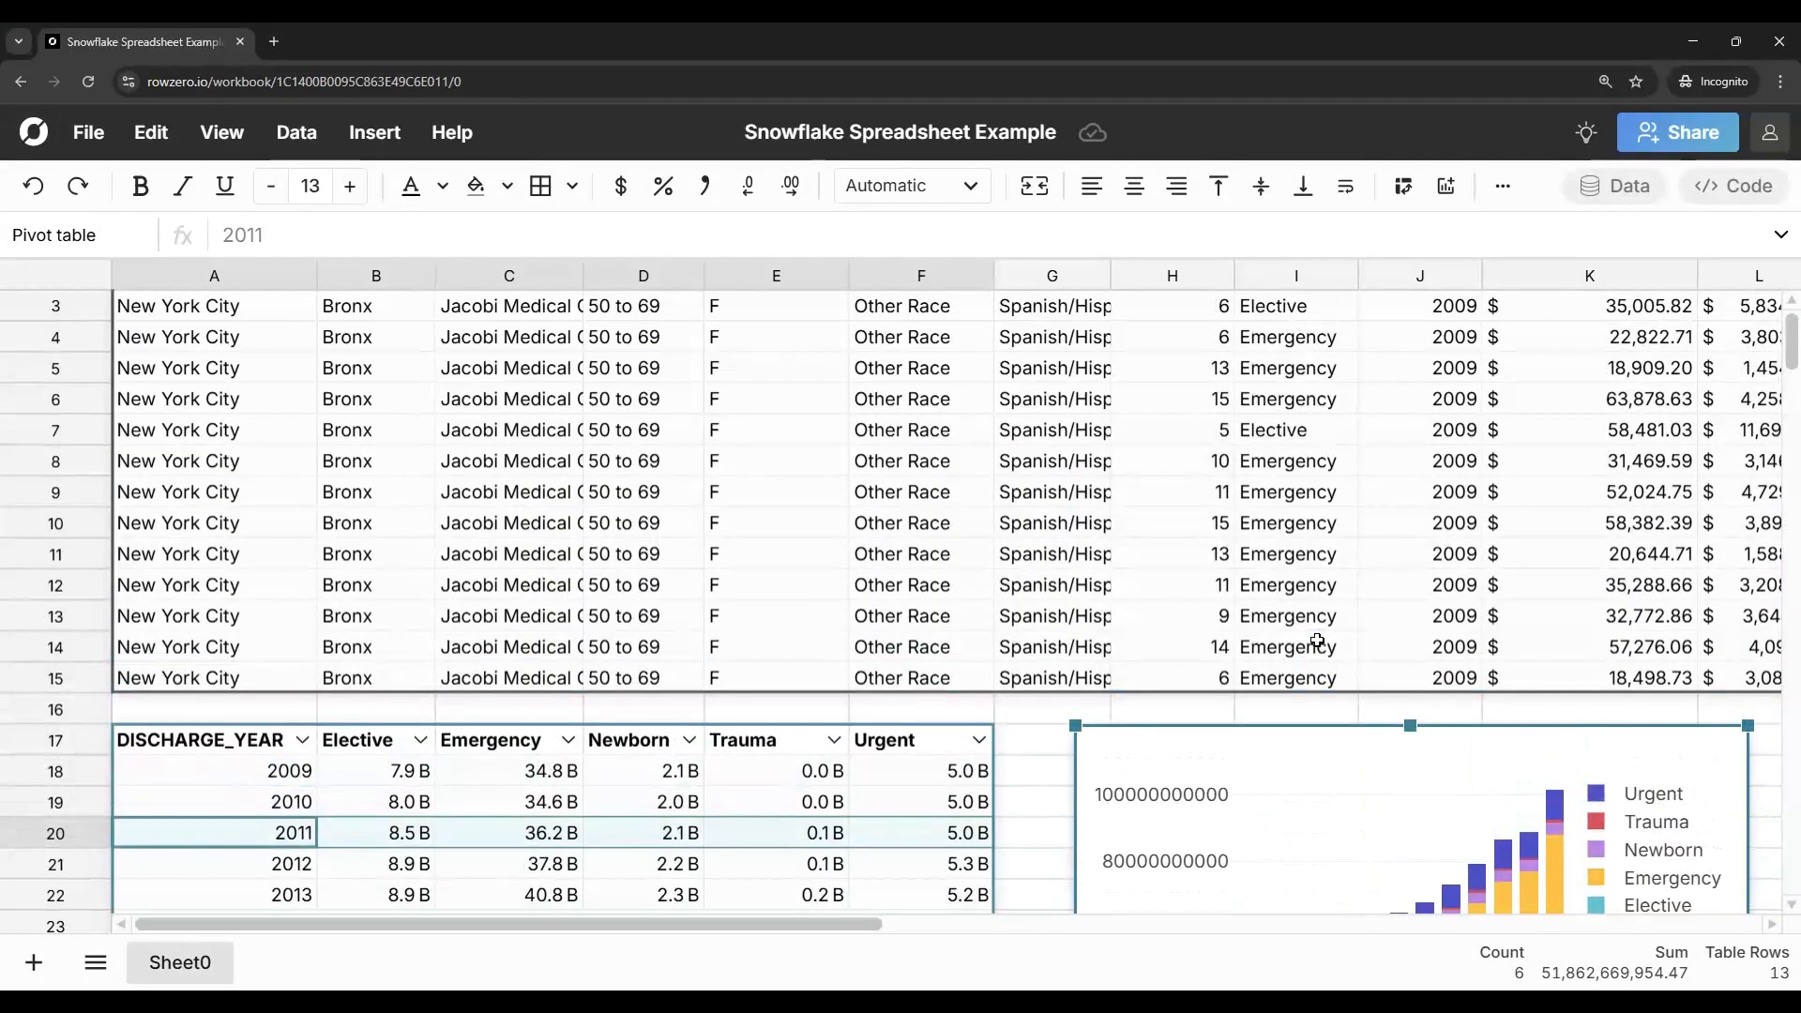
click(623, 481)
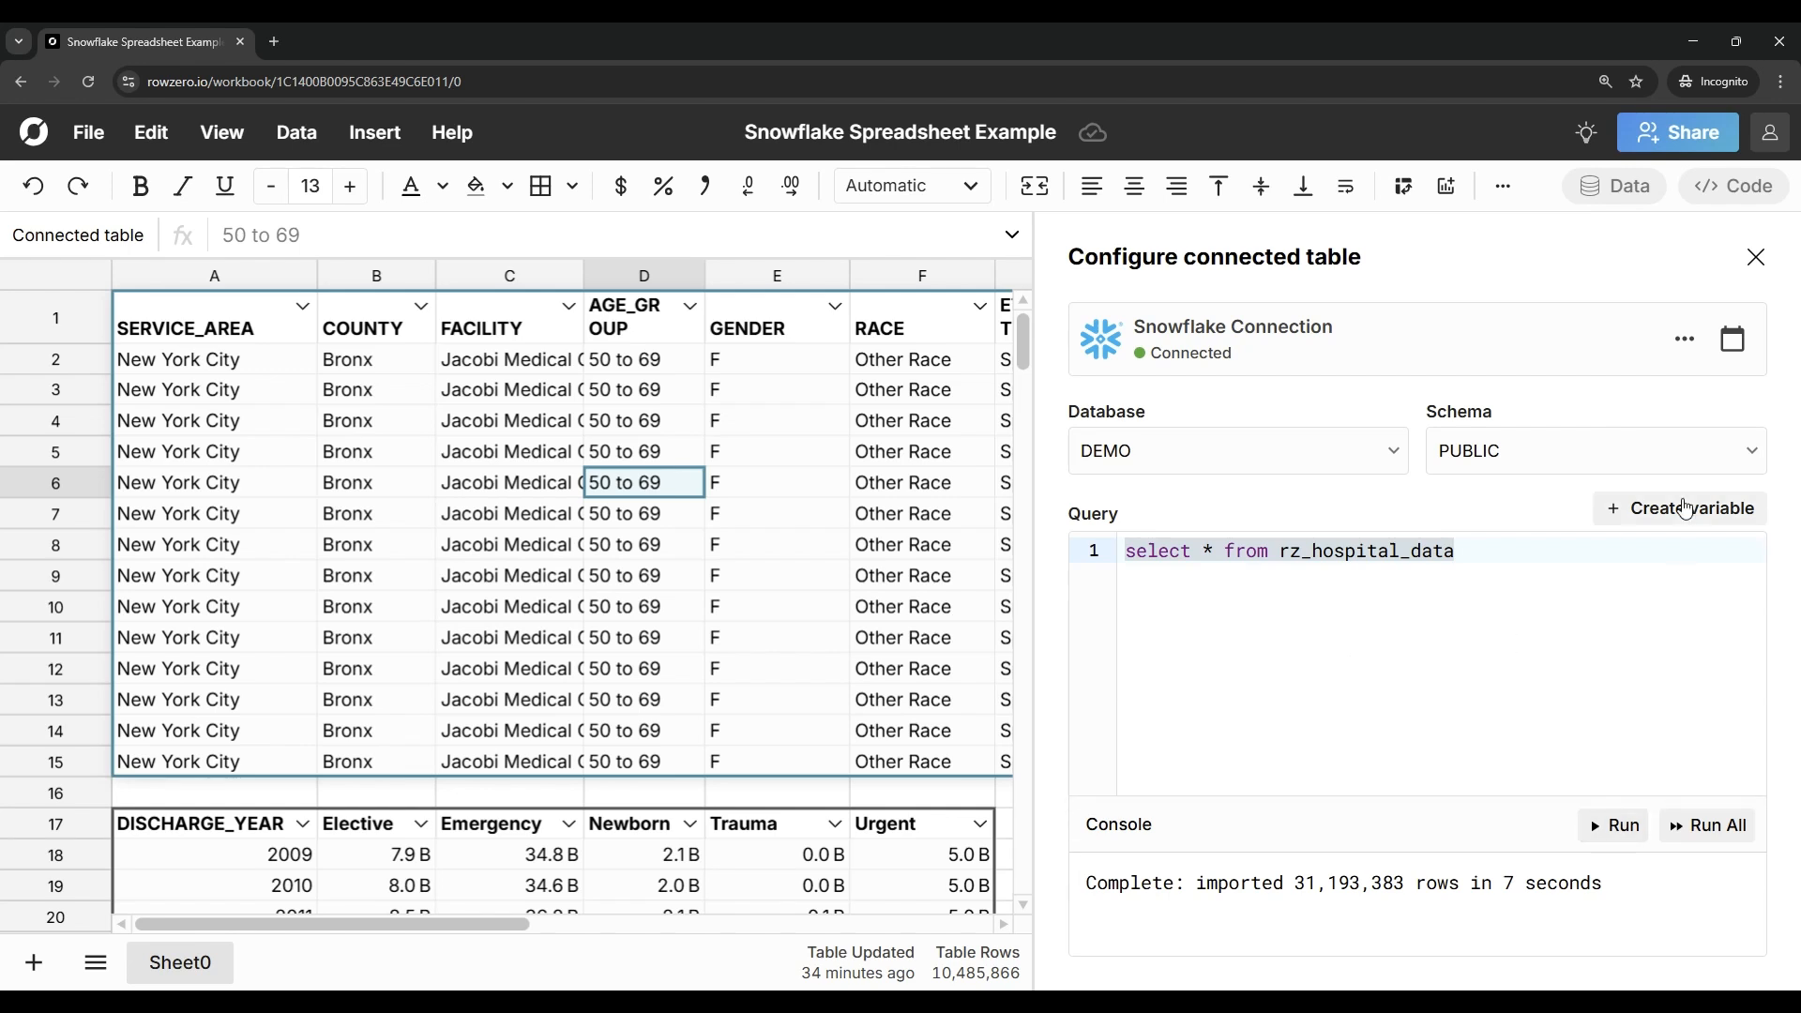
click(1731, 342)
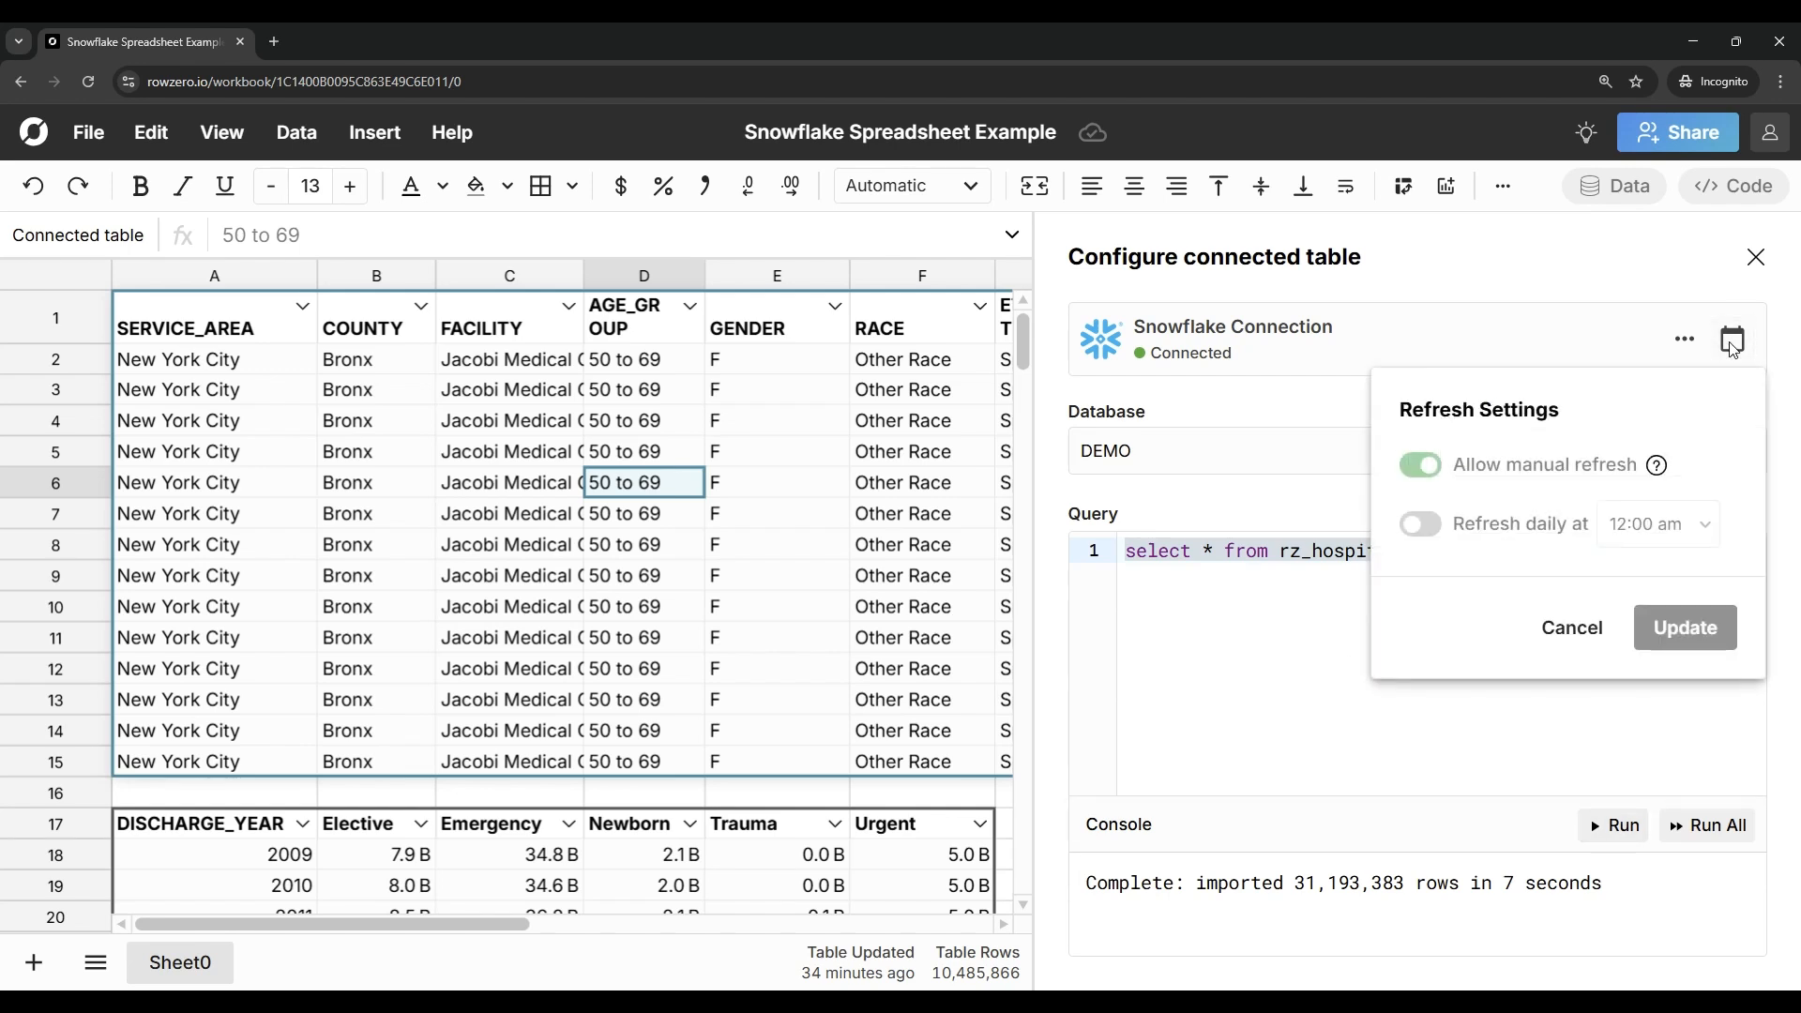
click(1731, 345)
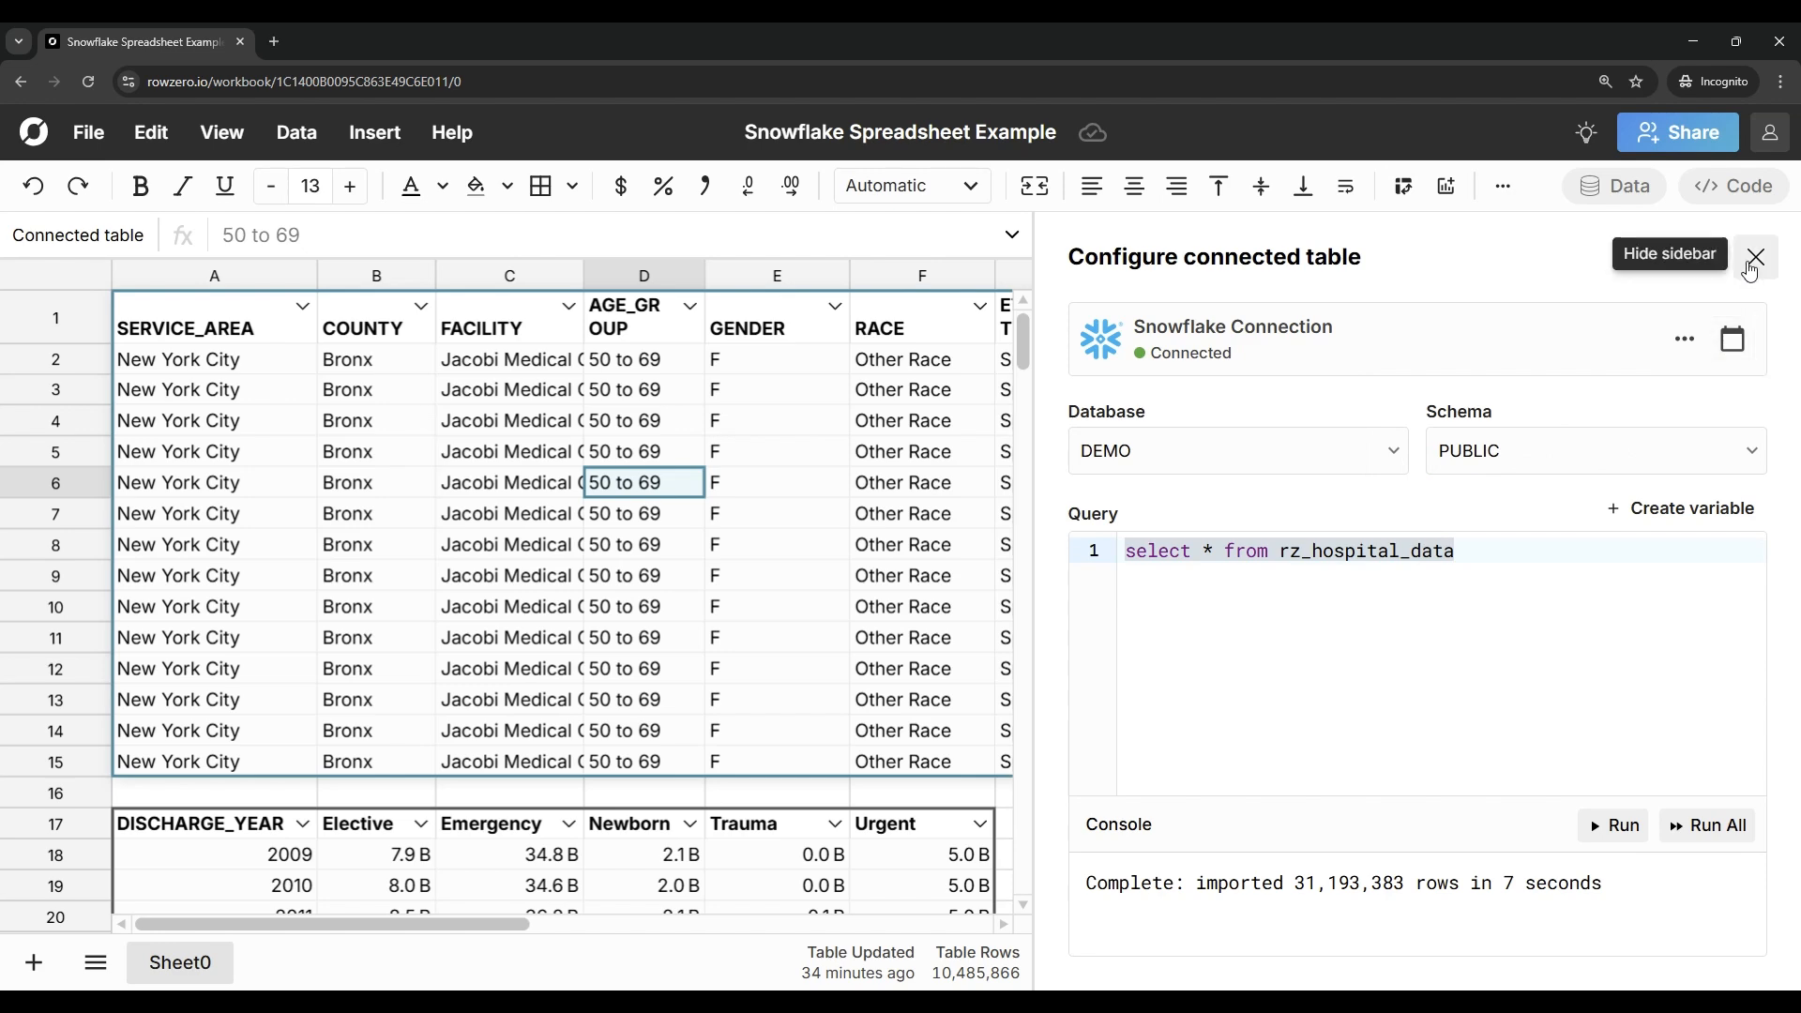
click(1752, 258)
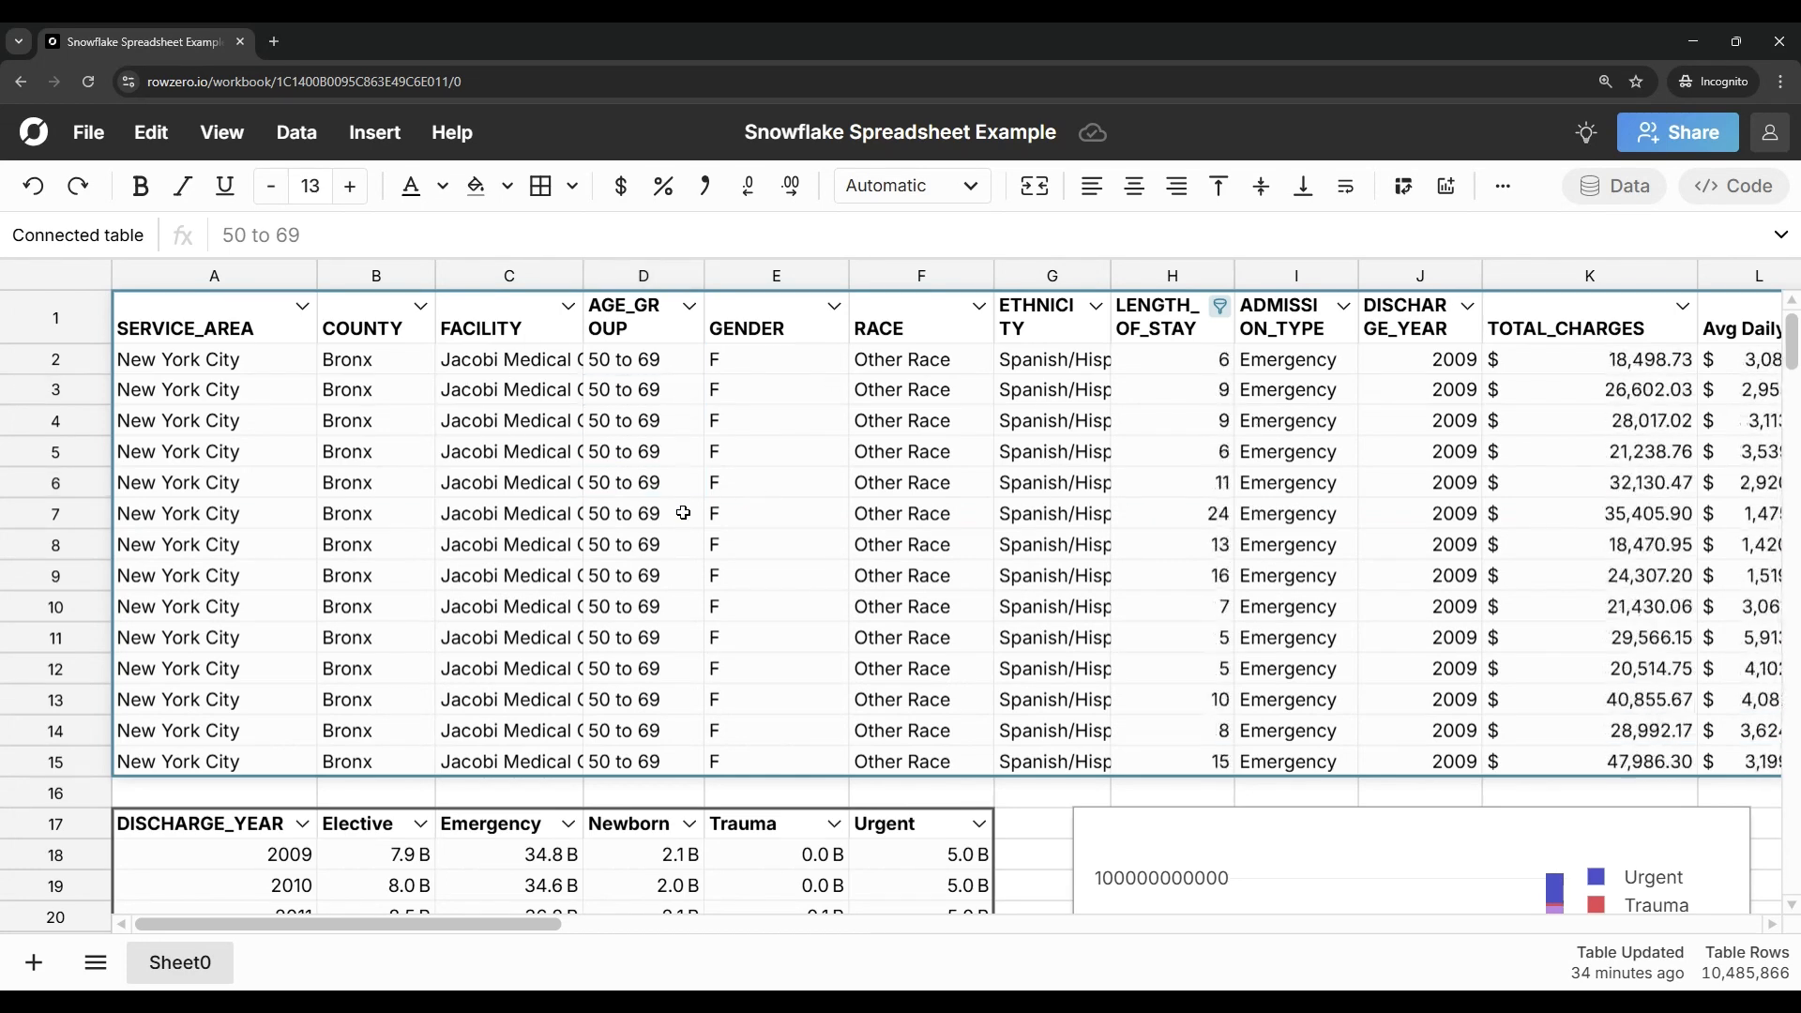
Step: Review the filtered hospital table, the pivot table and its chart, and look for the pivot table's export options
click(916, 793)
scroll(917, 790, down, 2)
scroll(917, 790, down, 2)
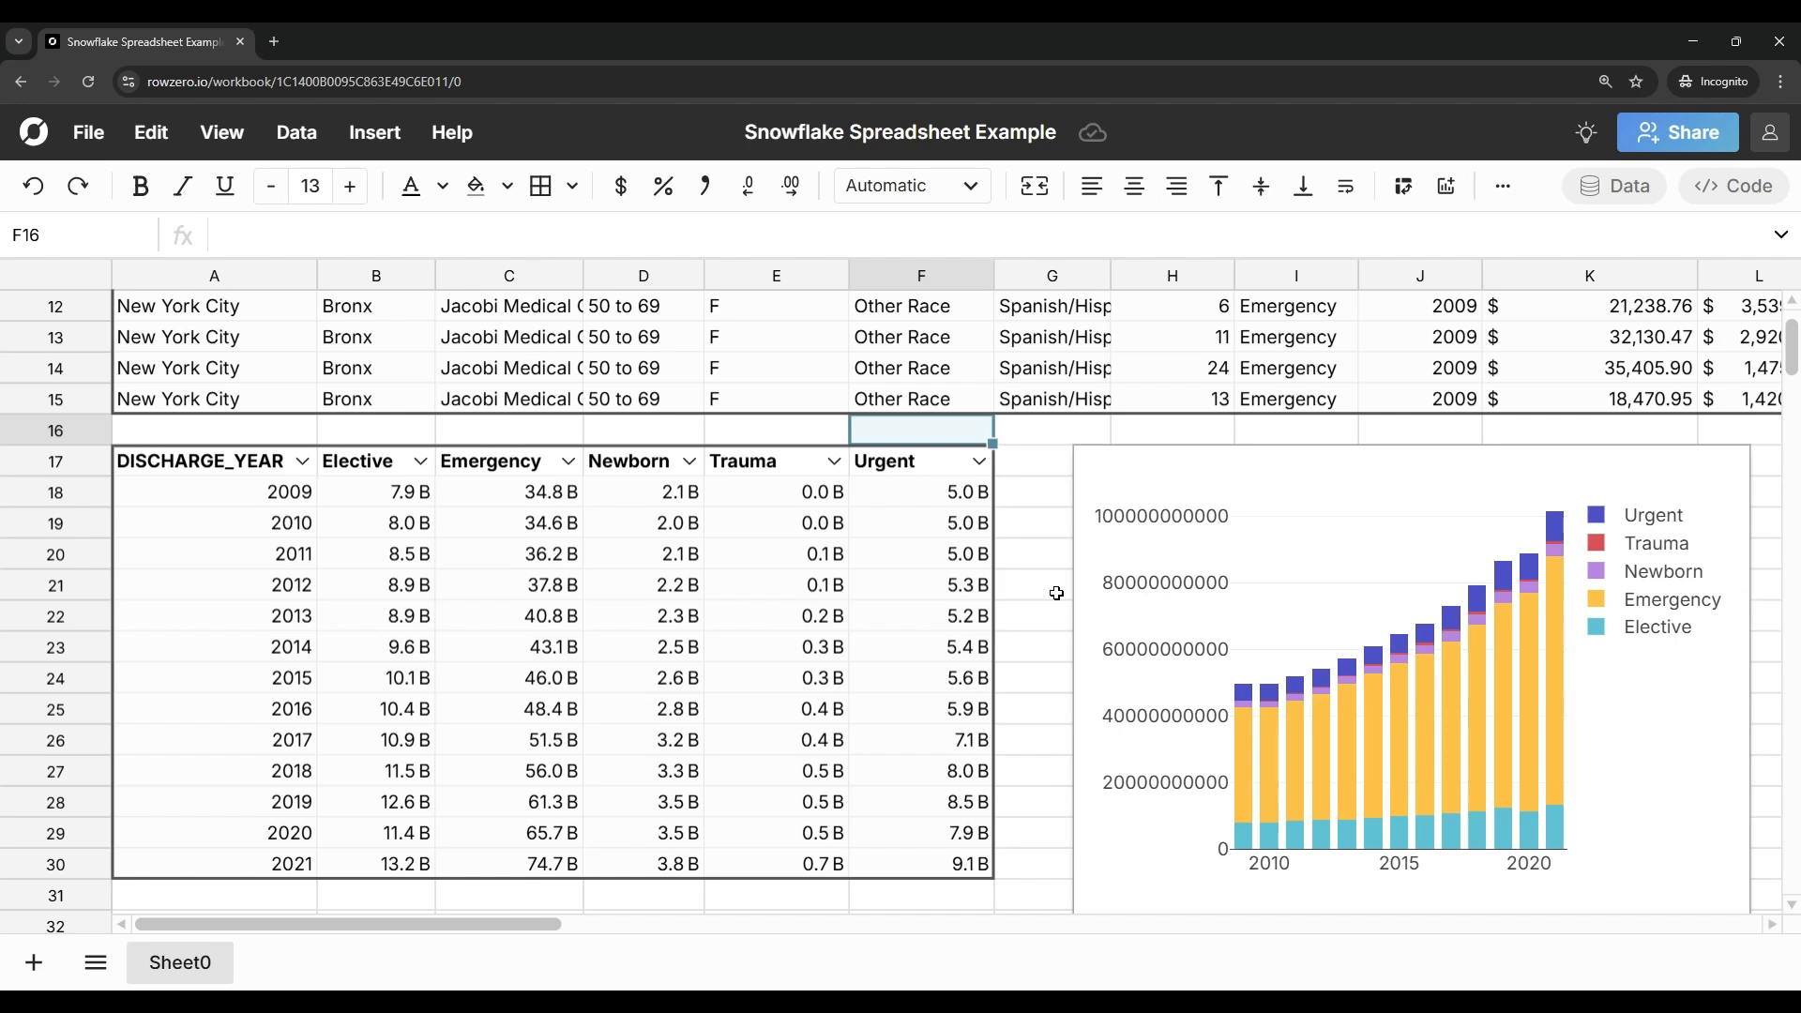
scroll(788, 405, up, 4)
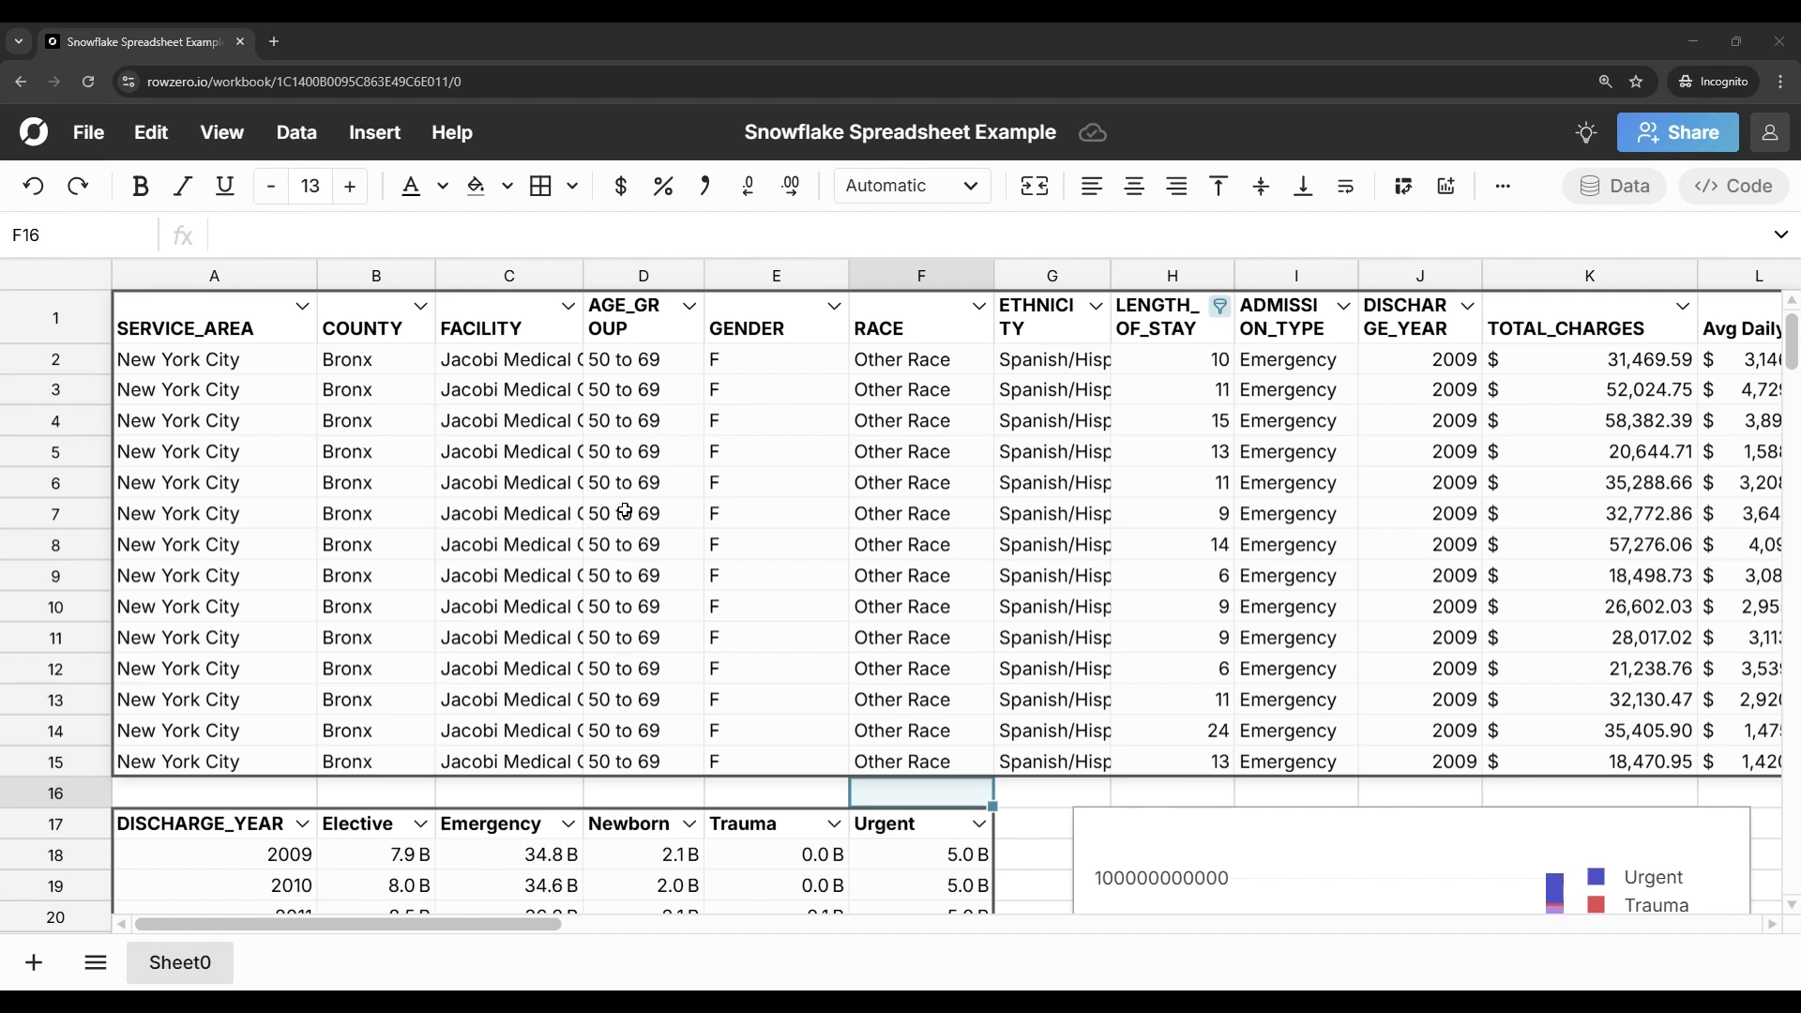
scroll(624, 511, down, 4)
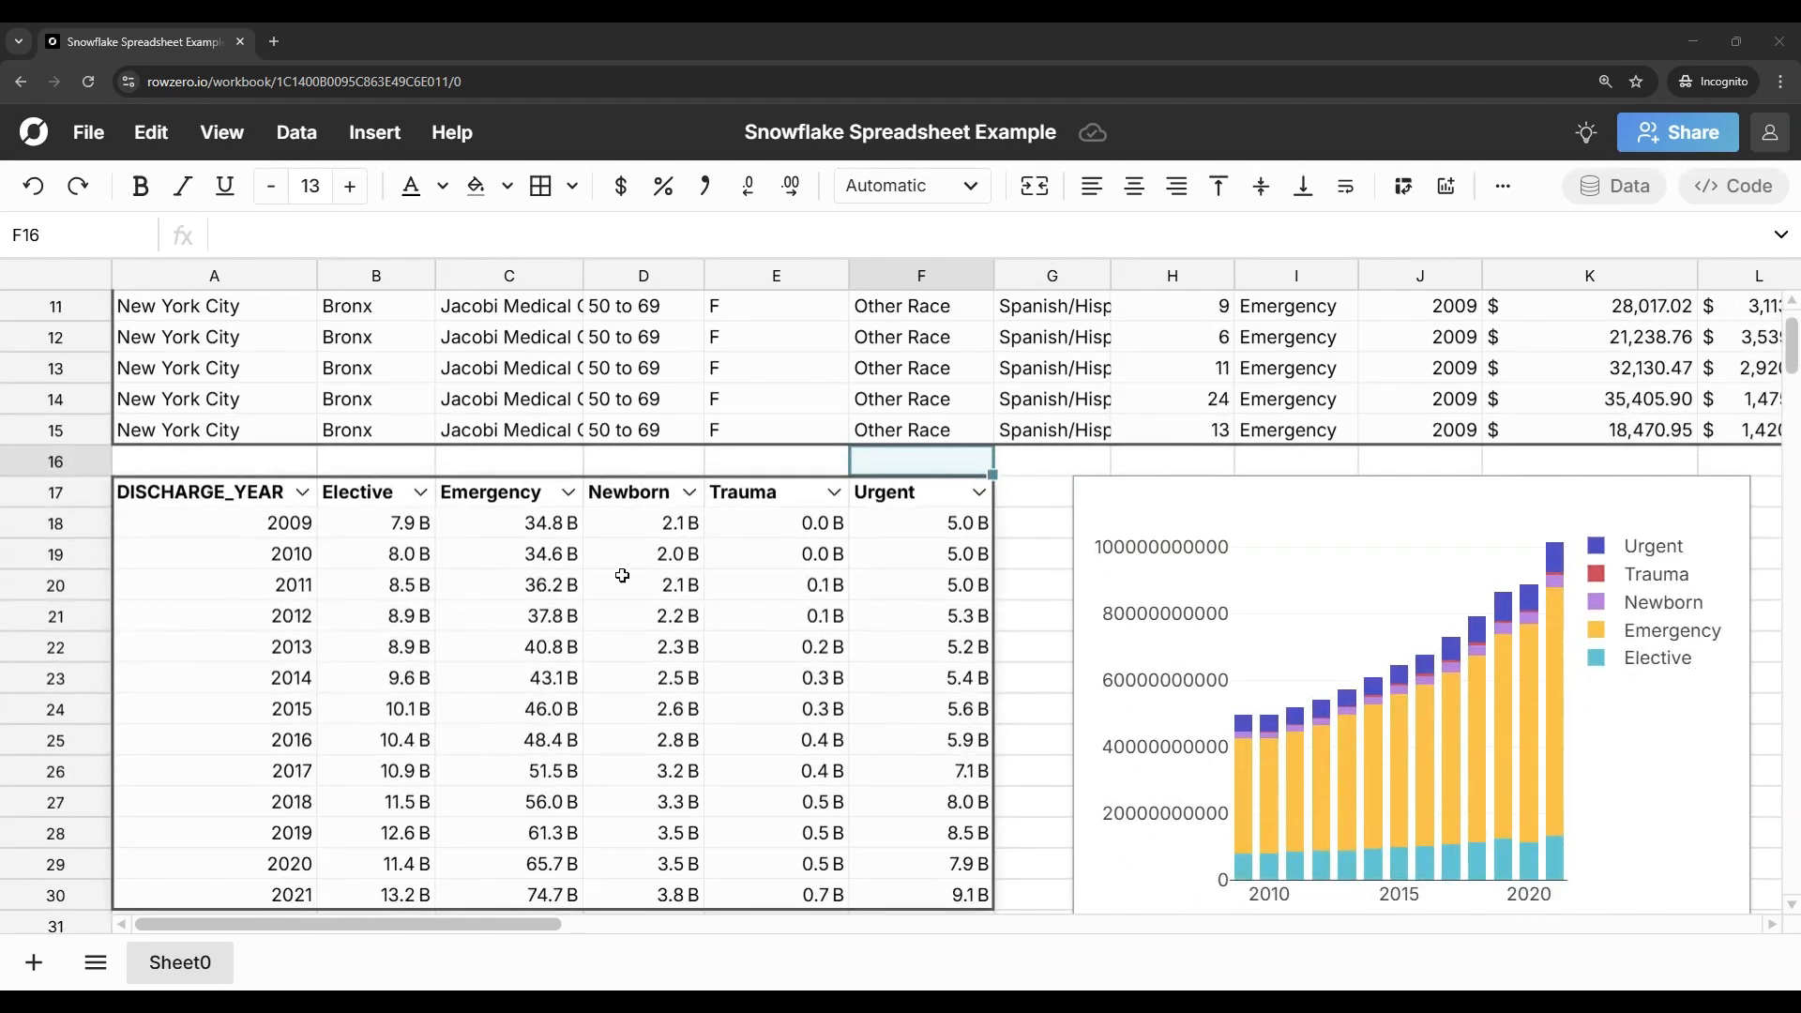
right_click(622, 575)
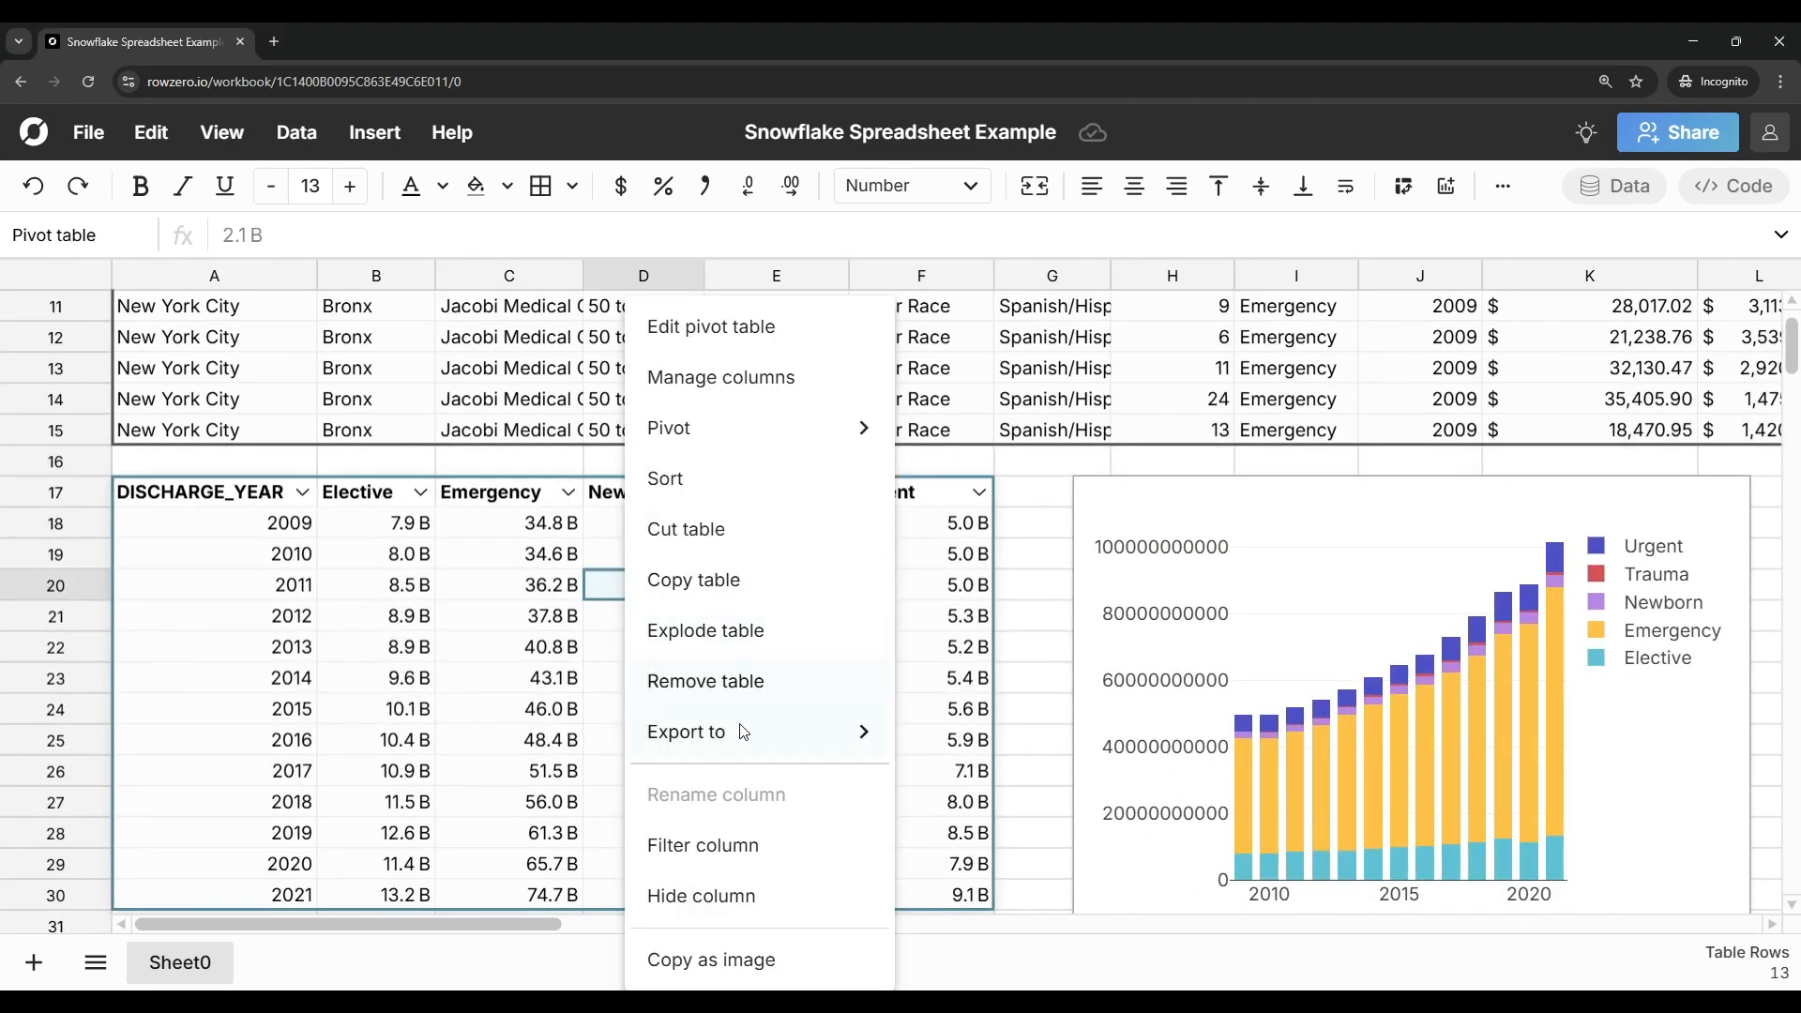
mouse_move(742, 738)
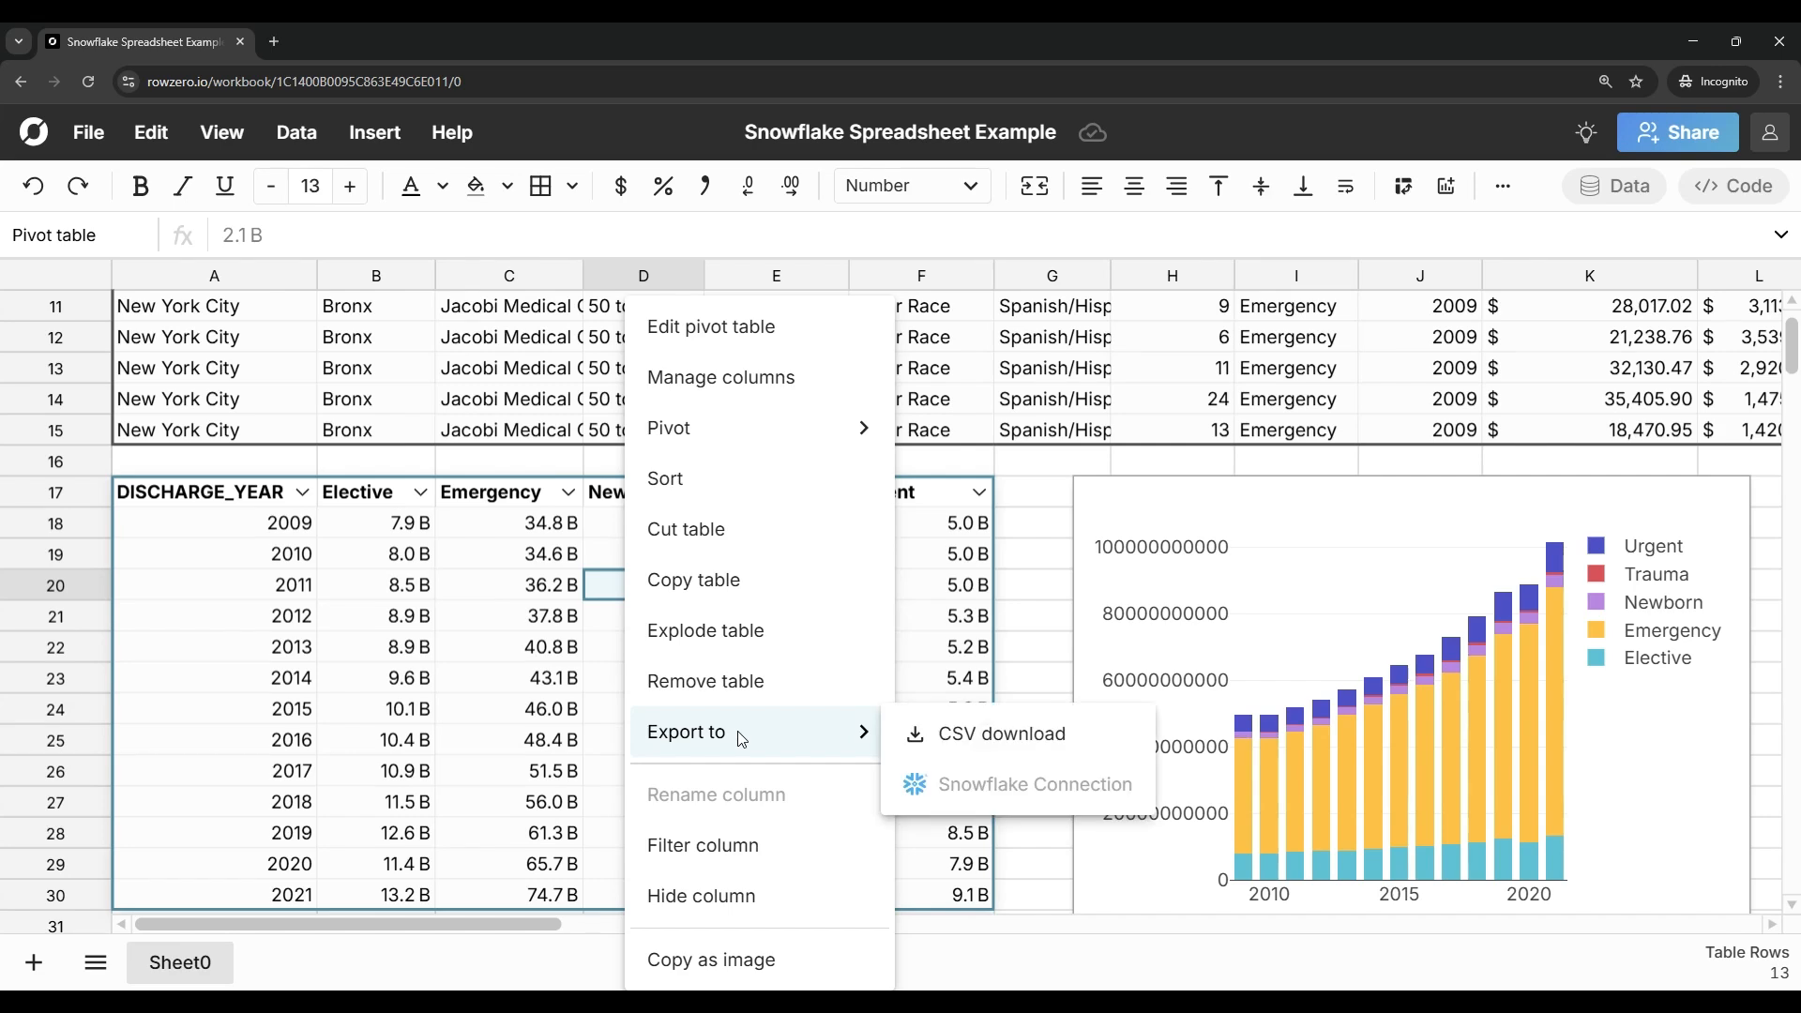
click(598, 620)
scroll(812, 593, up, 4)
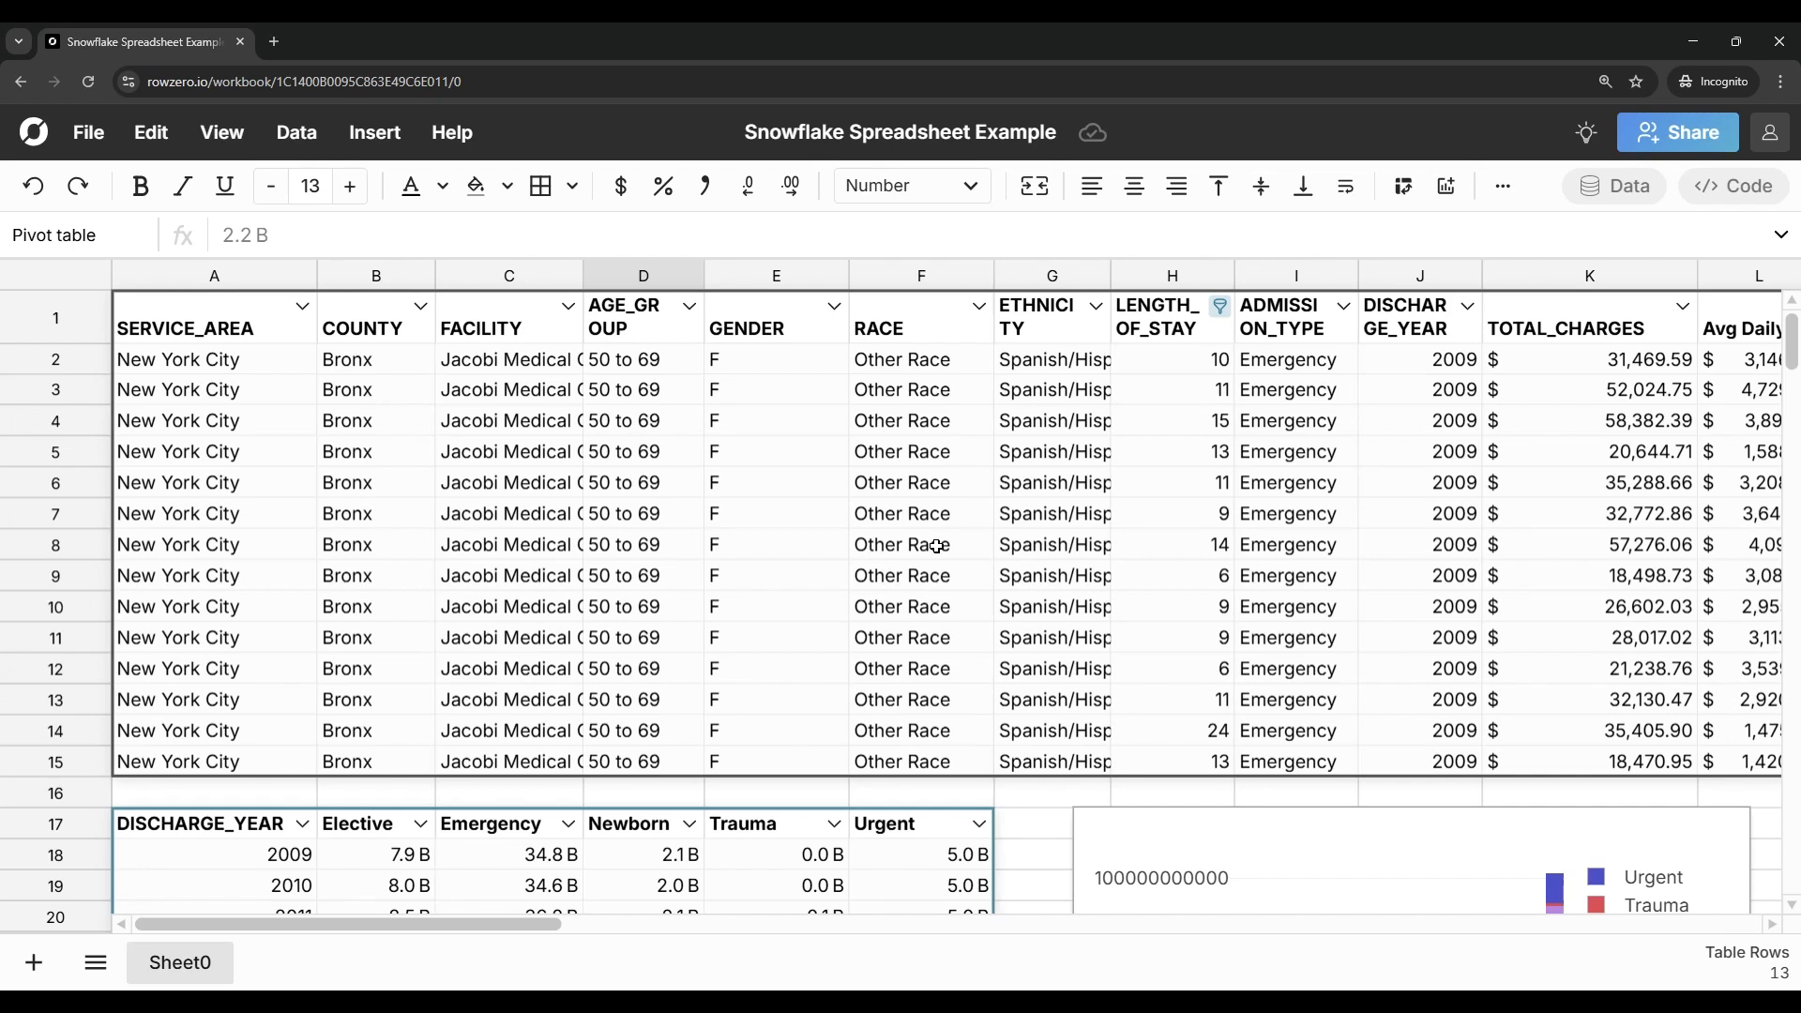
scroll(936, 545, down, 5)
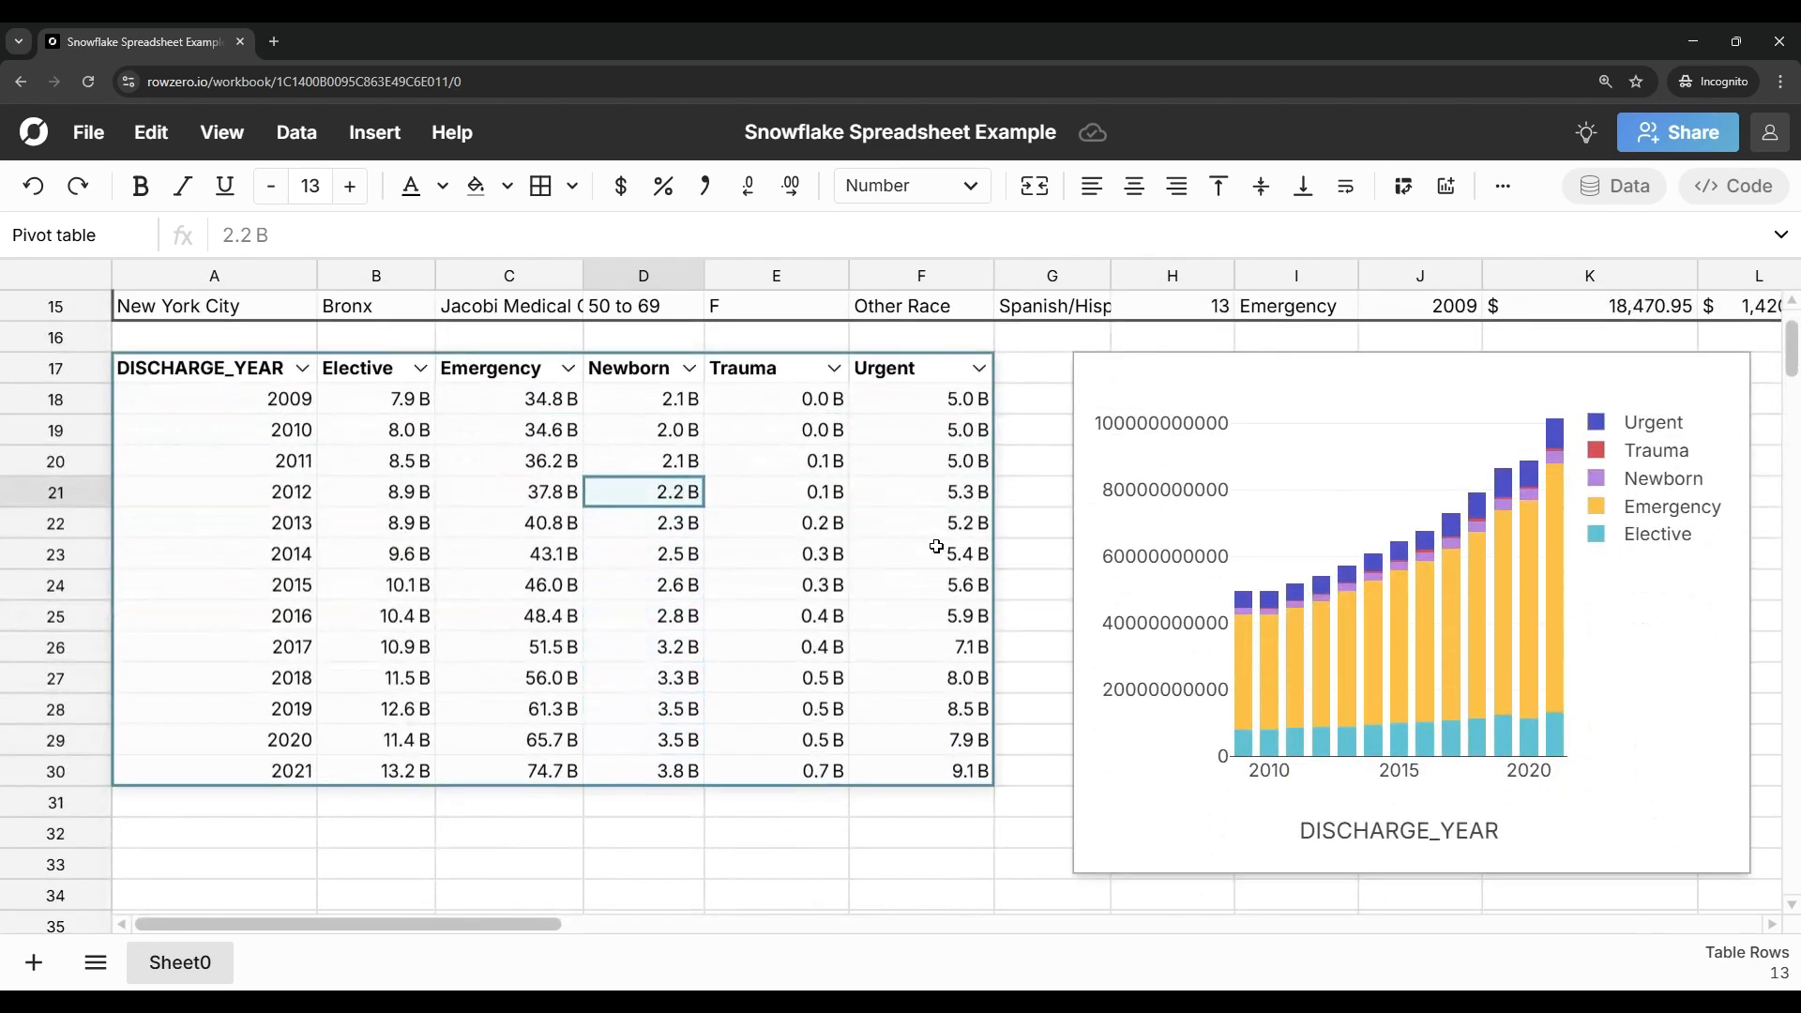